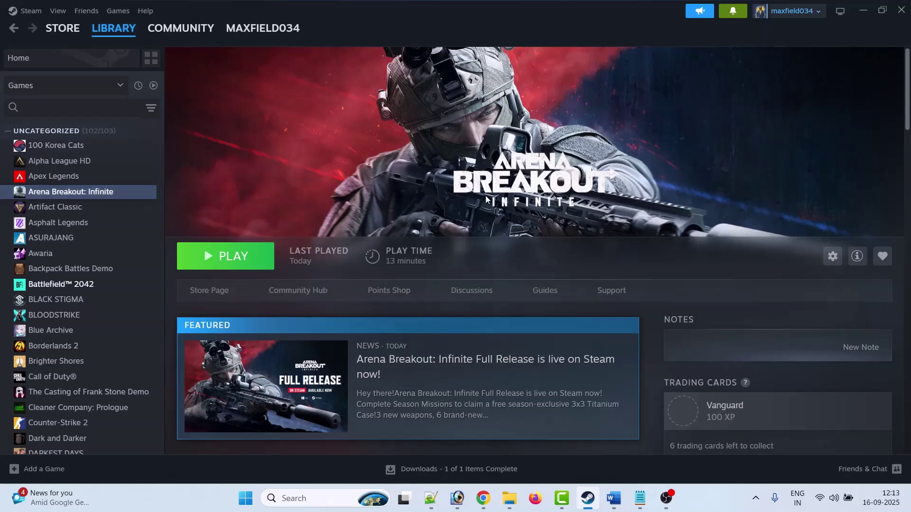
# Minimize Steam and highlight 'Not Launching/Won't' in the Word guide's title
pyautogui.click(898, 5)
pyautogui.moveTo(485, 125); pyautogui.dragTo(683, 126)
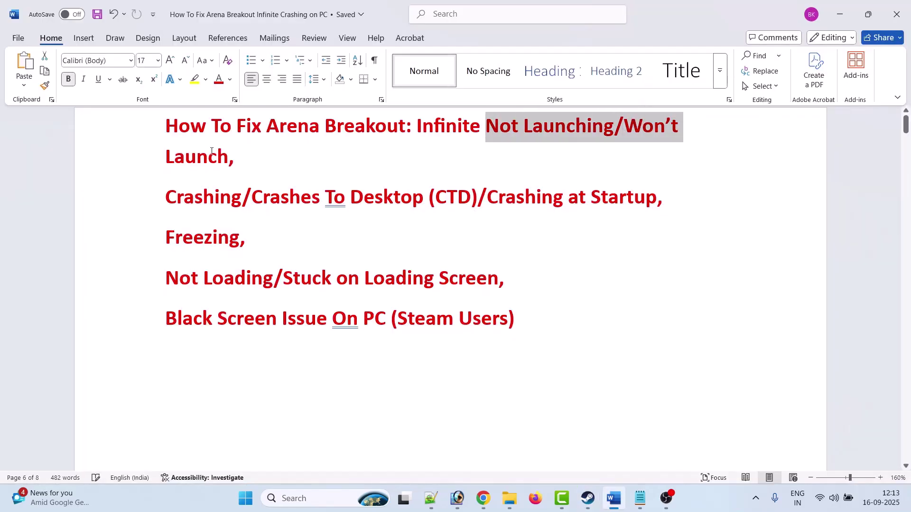
# Scroll the guide down to the 'Fix 1. Restart Your PC' heading and highlight it
pyautogui.click(209, 157)
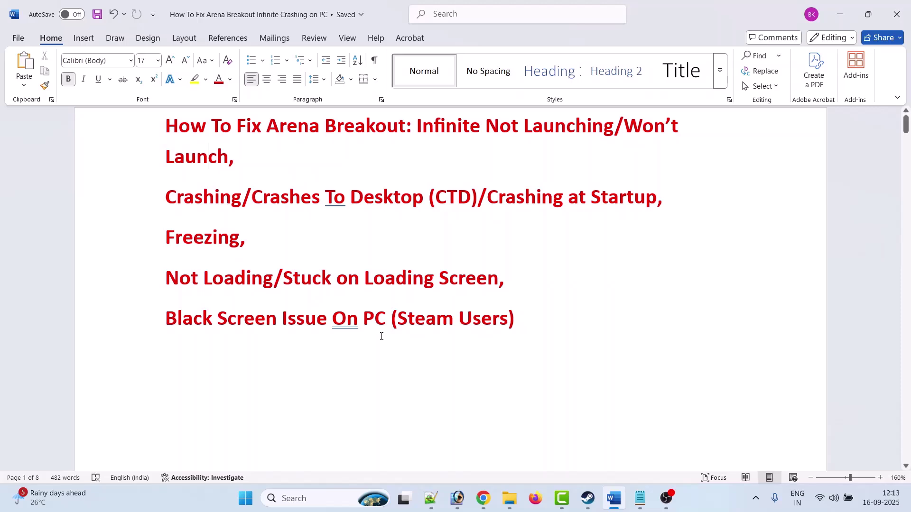
pyautogui.scroll(-5, 398, 331)
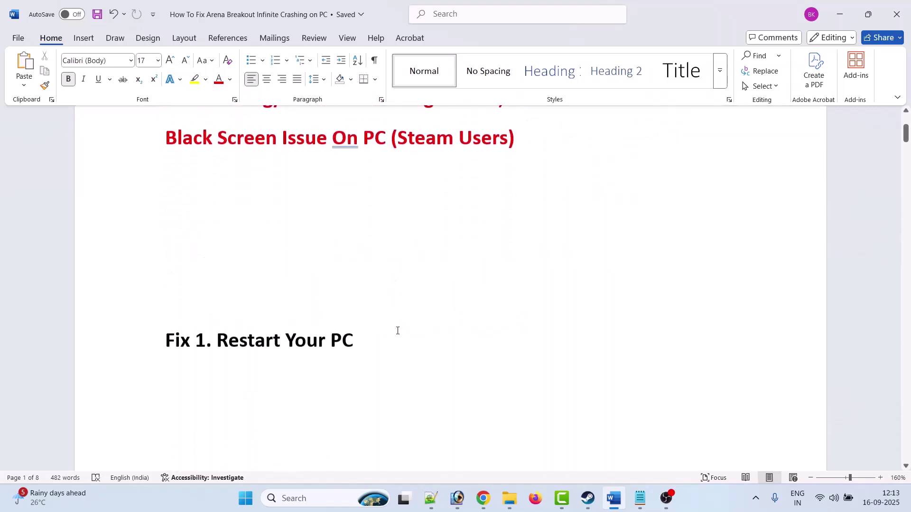
pyautogui.moveTo(360, 337); pyautogui.dragTo(163, 337)
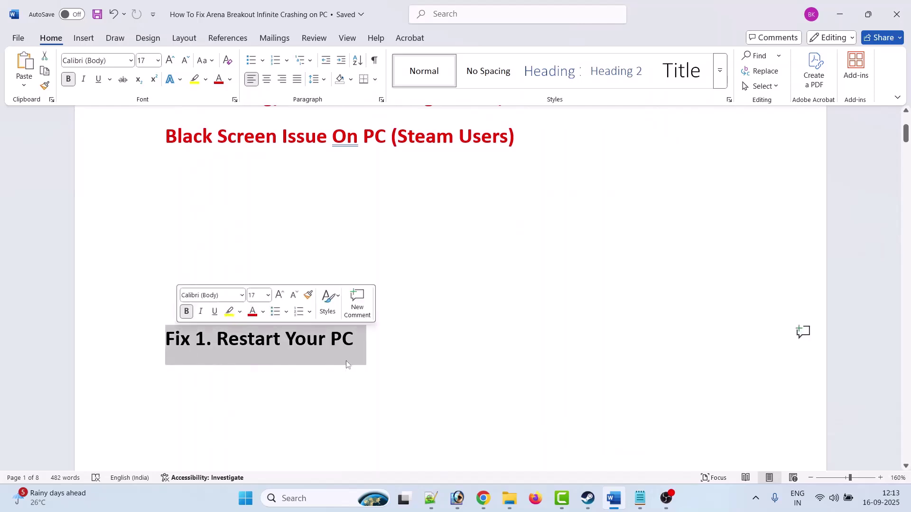
pyautogui.click(377, 417)
# Show the Restart choice in the Start menu's Power options, then close the Start menu
pyautogui.click(246, 498)
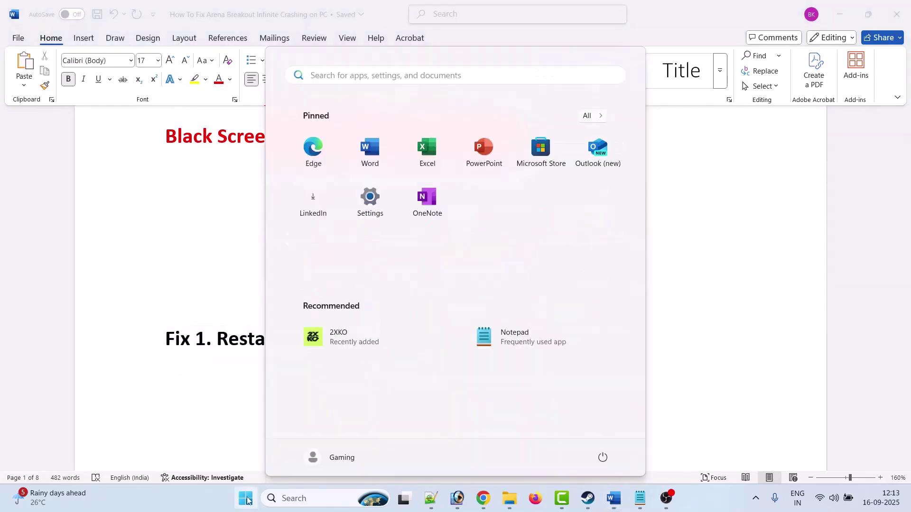
pyautogui.click(610, 460)
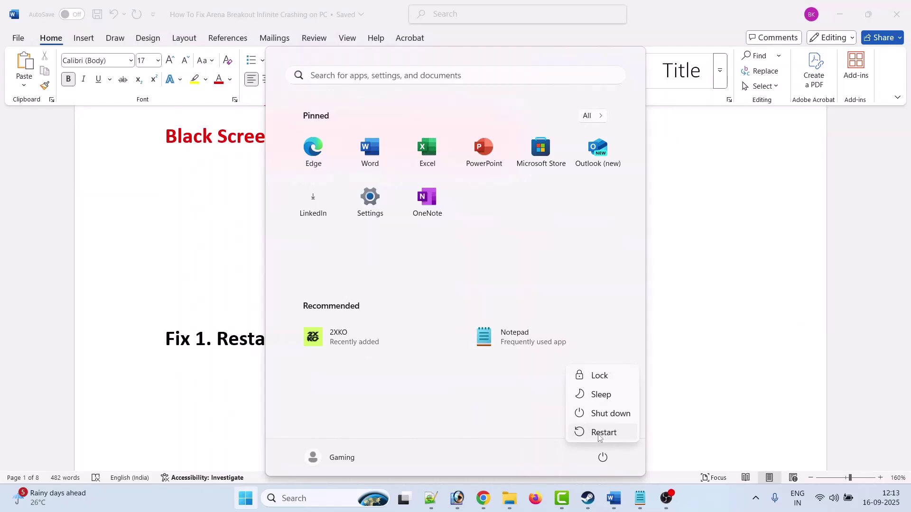
pyautogui.click(716, 364)
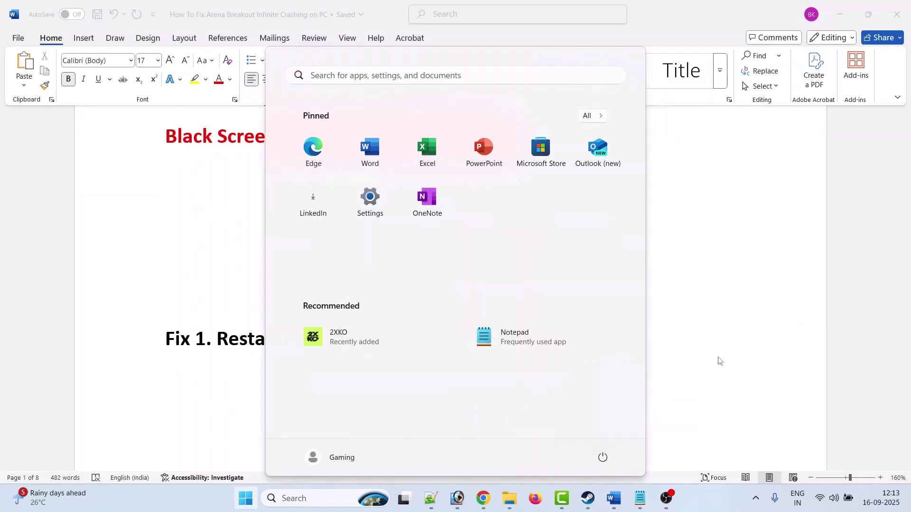
pyautogui.click(717, 362)
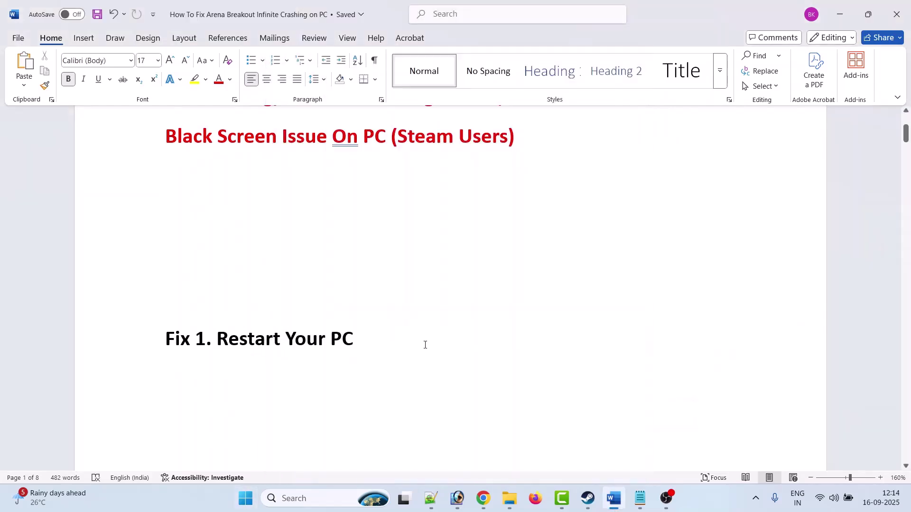
# Highlight the Fix 2 heading and paragraph, then scroll past Fix 3 to the Fix 4 heading
pyautogui.scroll(-5, 426, 337)
pyautogui.scroll(-1, 423, 344)
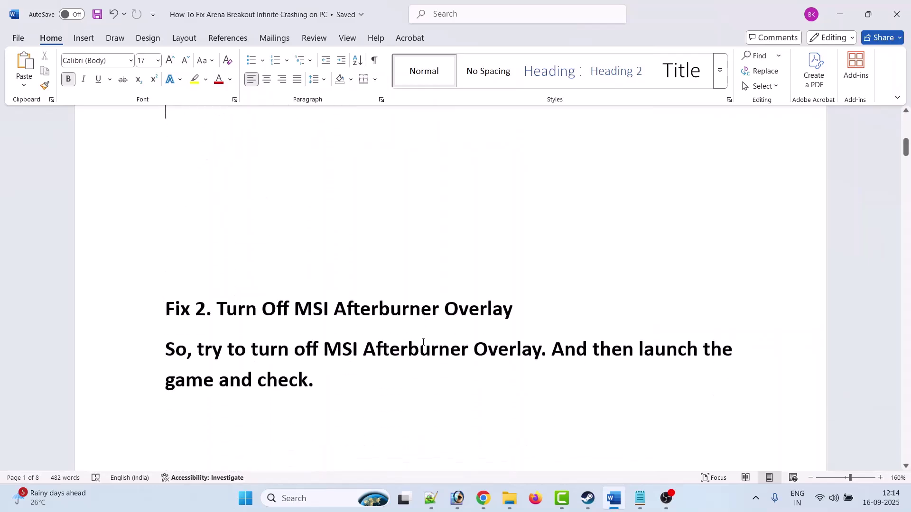
pyautogui.moveTo(525, 309); pyautogui.dragTo(165, 309)
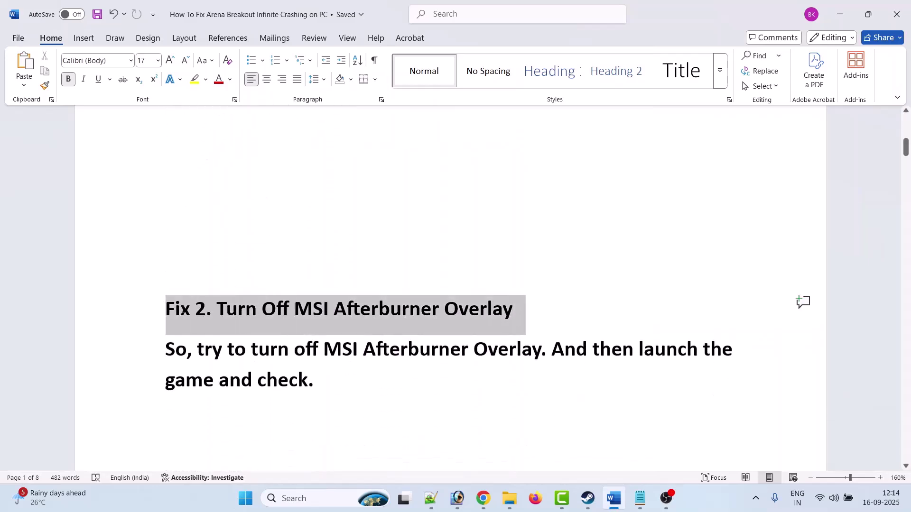
pyautogui.click(298, 379)
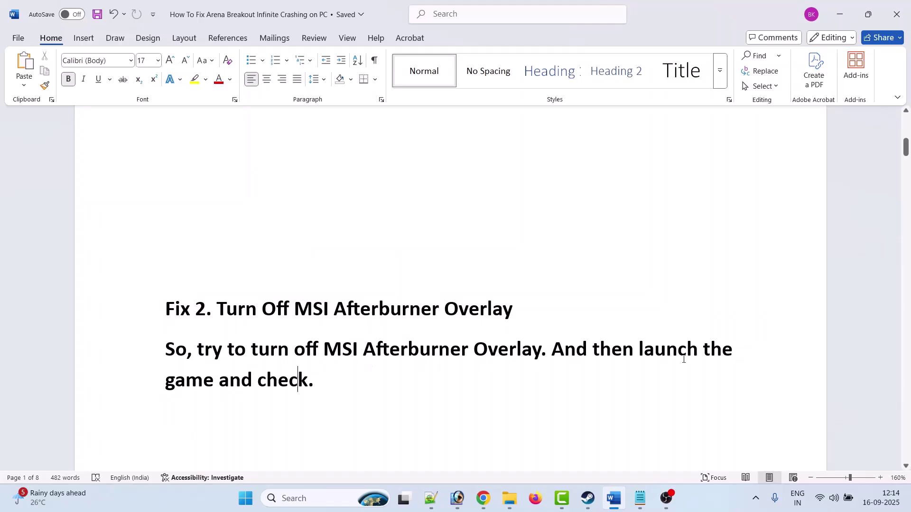
pyautogui.tripleClick(342, 383)
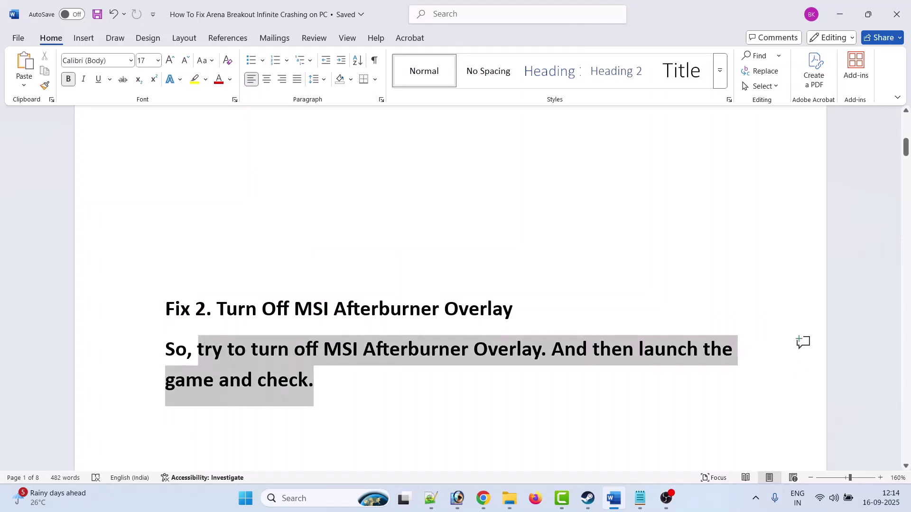
pyautogui.click(372, 372)
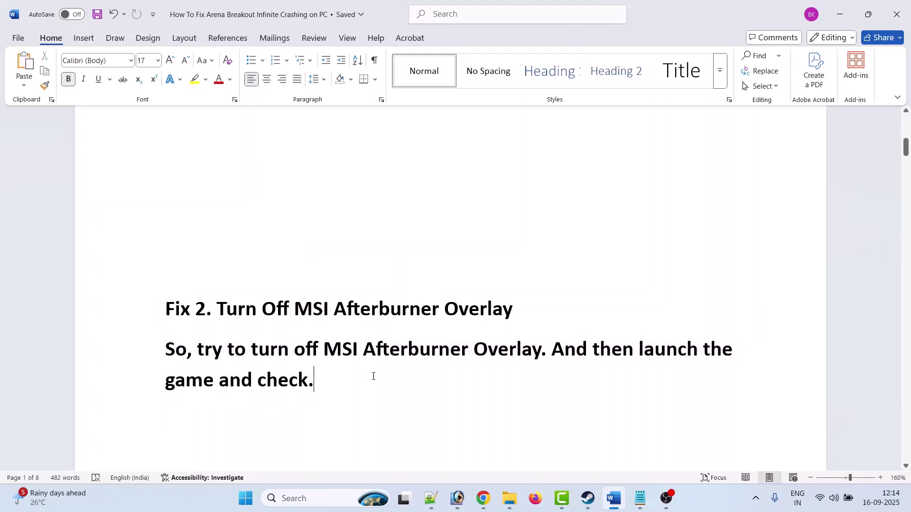
pyautogui.scroll(-6, 412, 365)
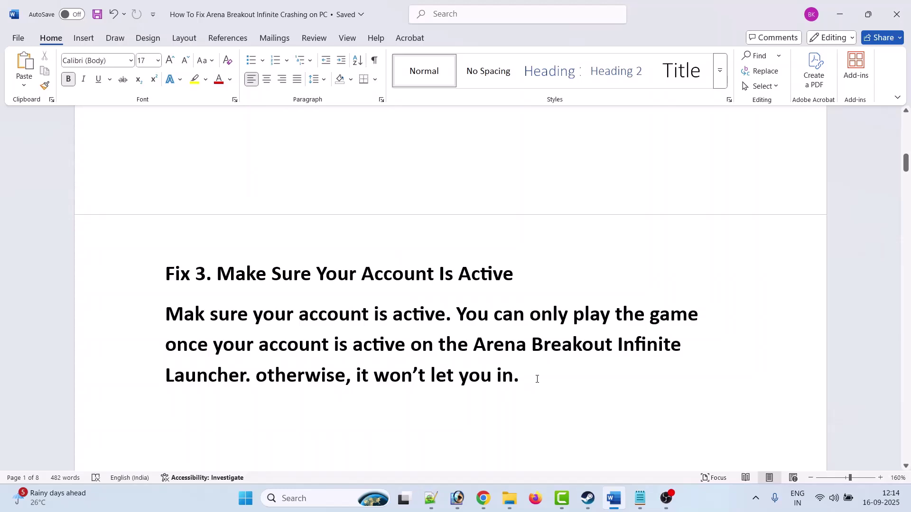
pyautogui.scroll(-3, 537, 378)
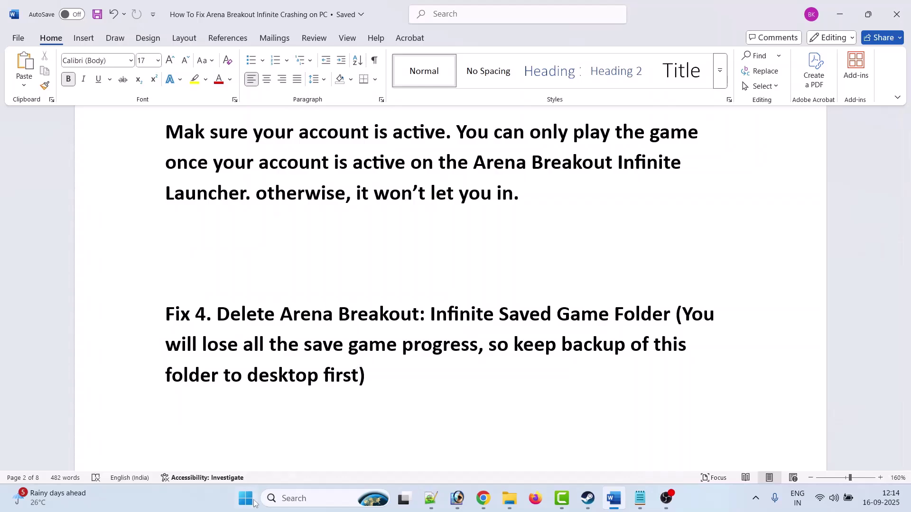
# In File Explorer, open C: > Users > the user's folder and show hidden items
pyautogui.click(509, 498)
pyautogui.click(457, 463)
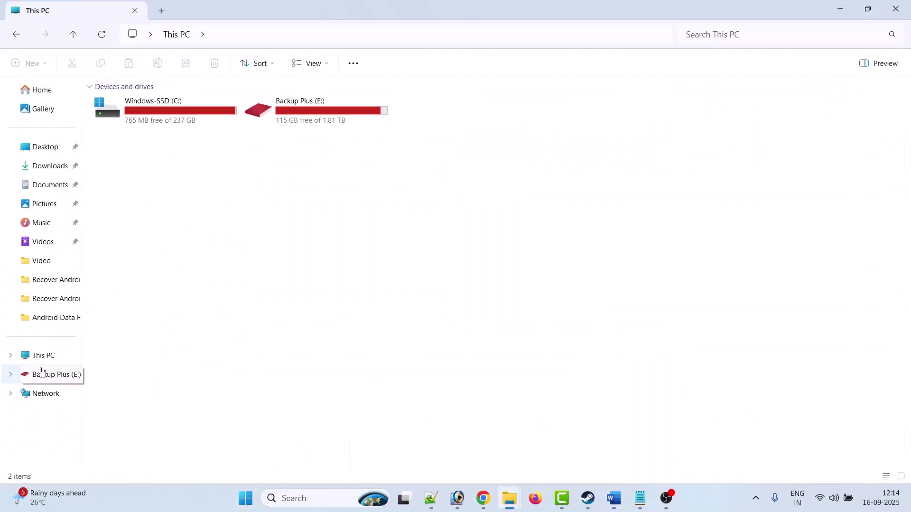
pyautogui.doubleClick(173, 119)
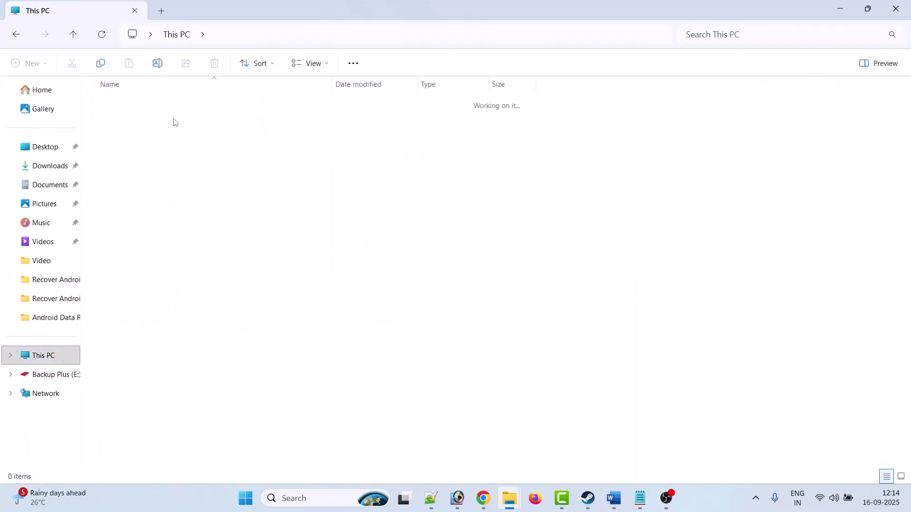
pyautogui.scroll(-2, 122, 416)
pyautogui.doubleClick(112, 392)
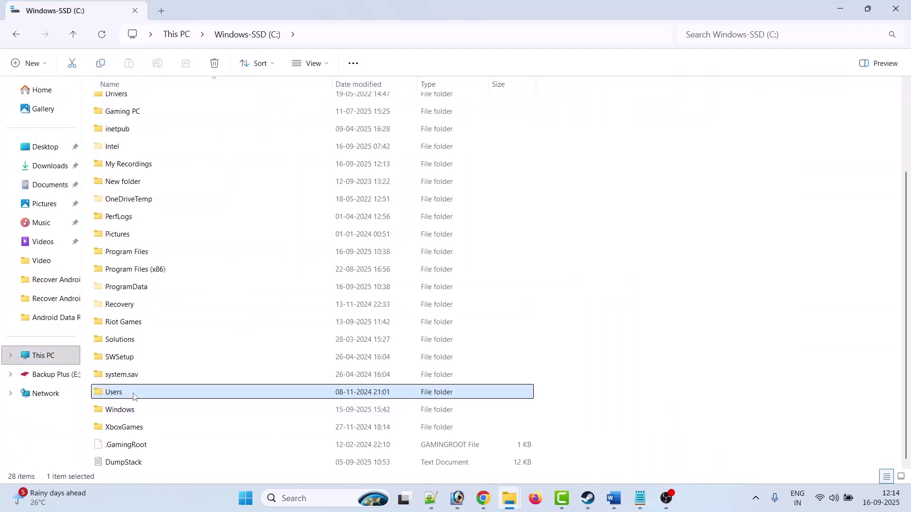
pyautogui.doubleClick(129, 105)
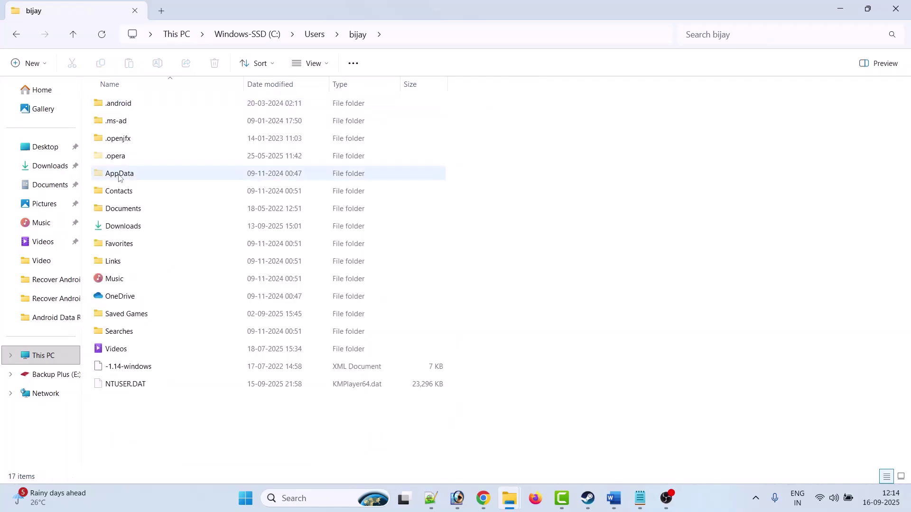
pyautogui.click(321, 66)
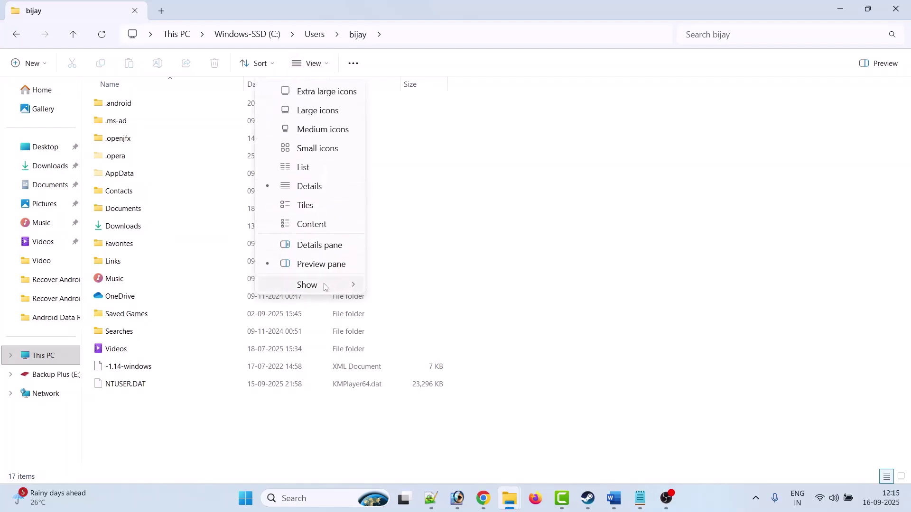
pyautogui.moveTo(319, 287)
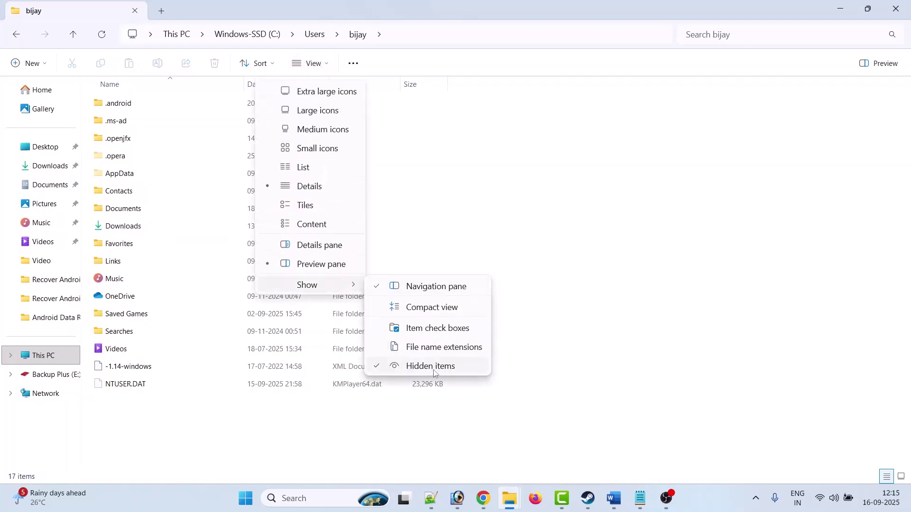
pyautogui.click(600, 307)
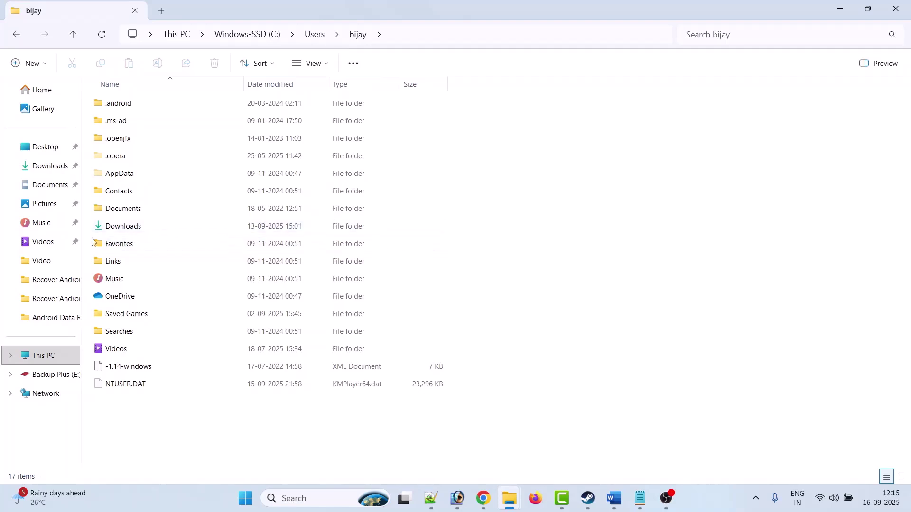
# Delete the ABInfinite folder from AppData\Local
pyautogui.doubleClick(121, 174)
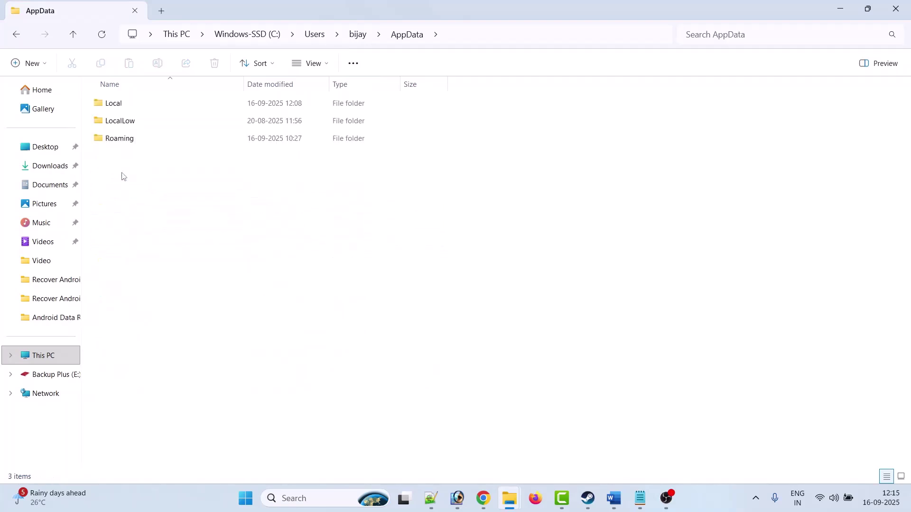
pyautogui.doubleClick(128, 111)
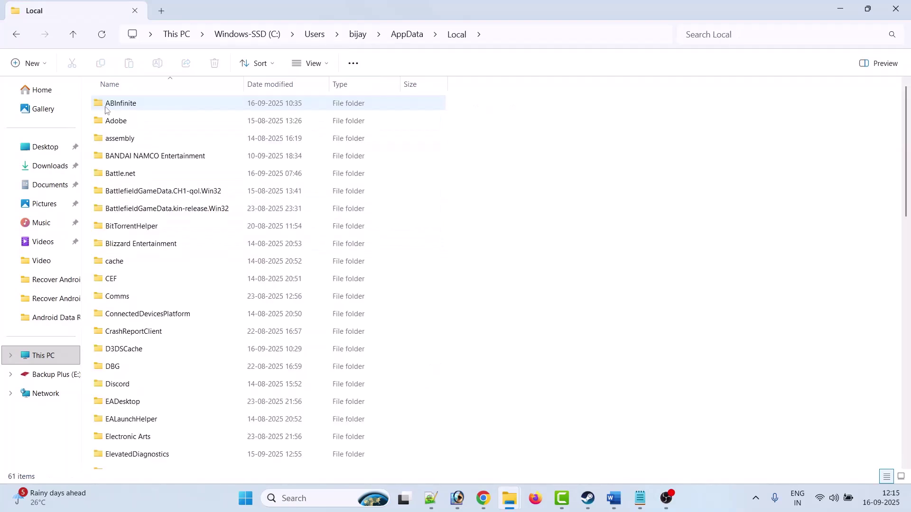
pyautogui.click(130, 109)
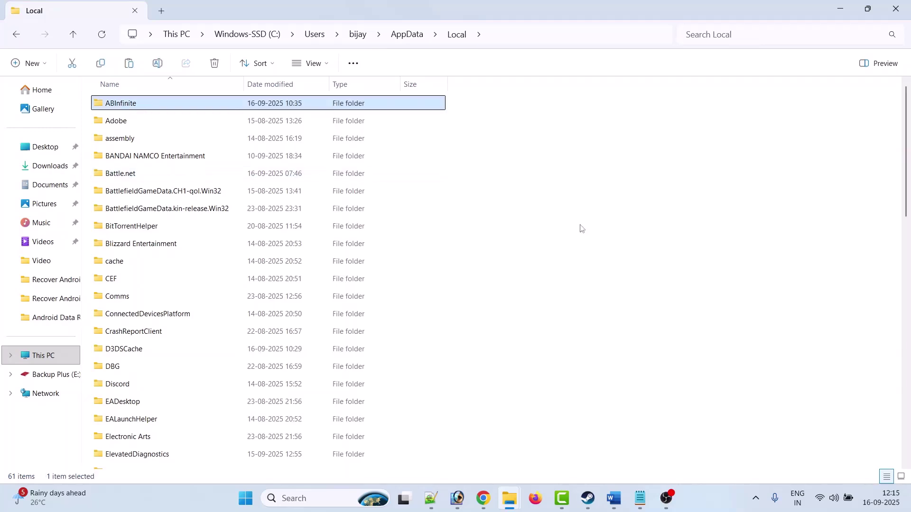
pyautogui.rightClick(145, 102)
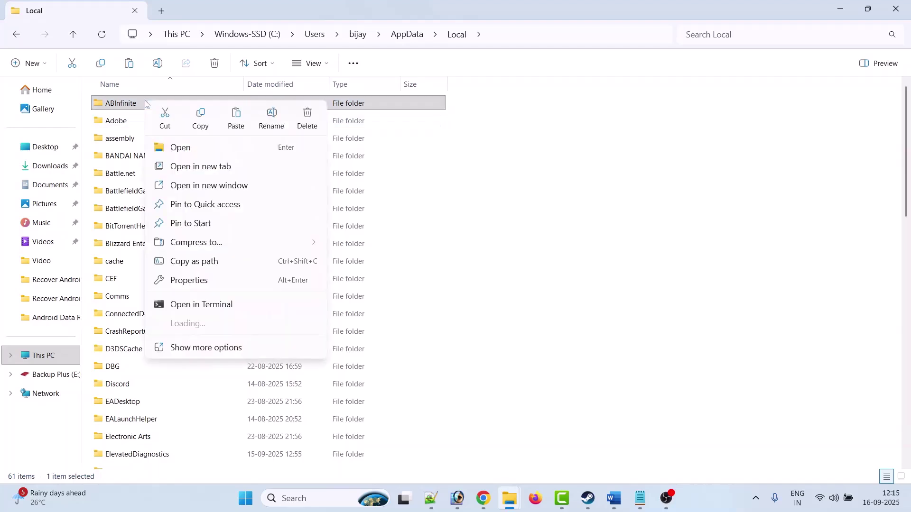
pyautogui.click(306, 126)
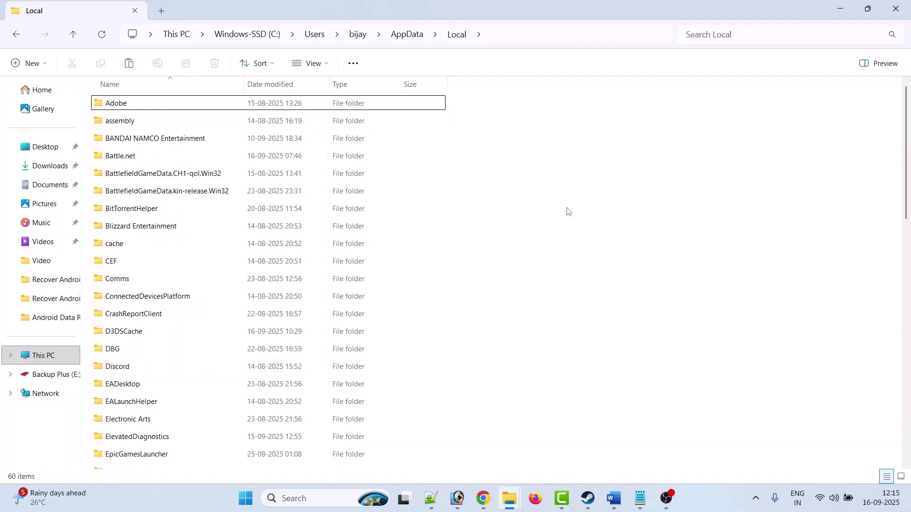
# Bring the Word guide forward and highlight the Fix 5 -dx11/-dx12 launch options heading
pyautogui.click(587, 500)
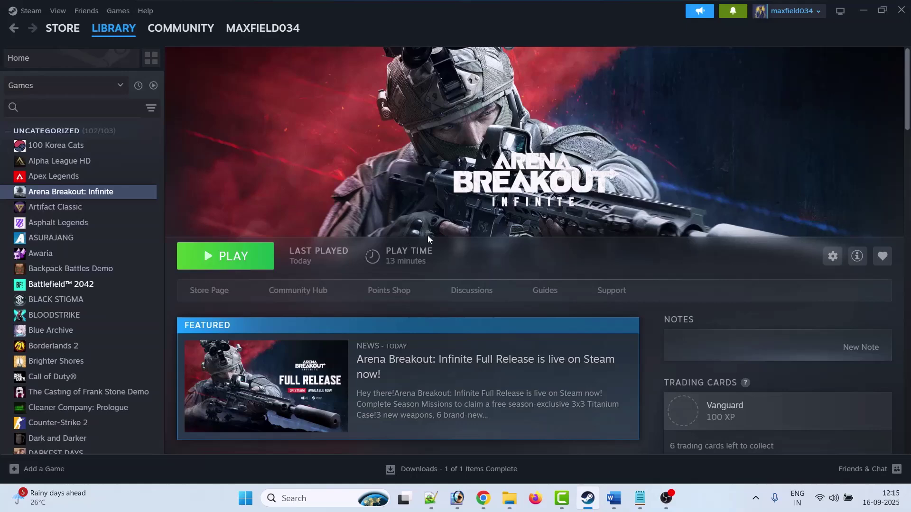
pyautogui.click(614, 499)
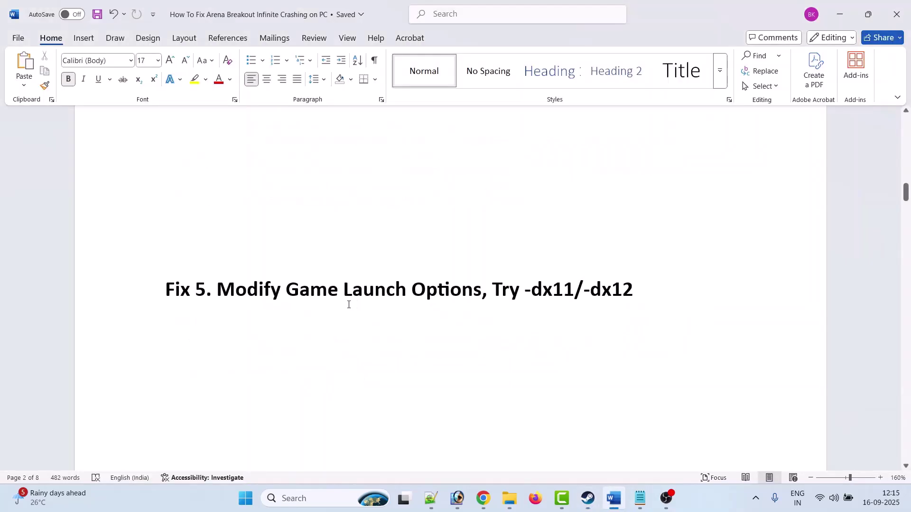
pyautogui.moveTo(224, 289); pyautogui.dragTo(639, 299)
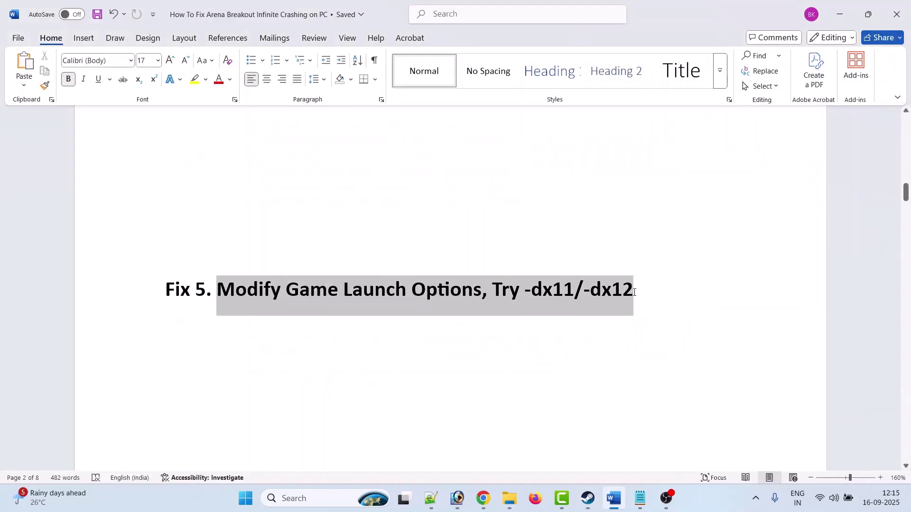
pyautogui.click(460, 372)
# Set Arena Breakout: Infinite's Steam launch options to -dx11
pyautogui.click(588, 498)
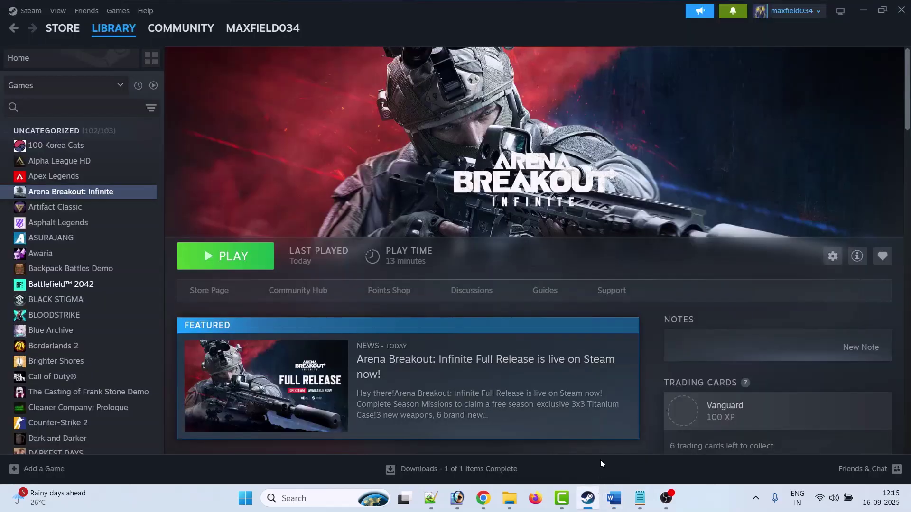
pyautogui.moveTo(121, 36)
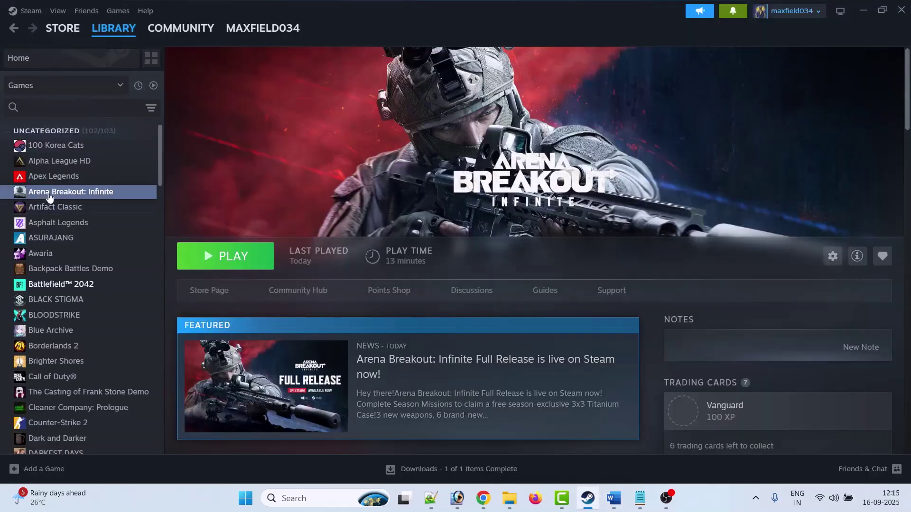
pyautogui.rightClick(118, 195)
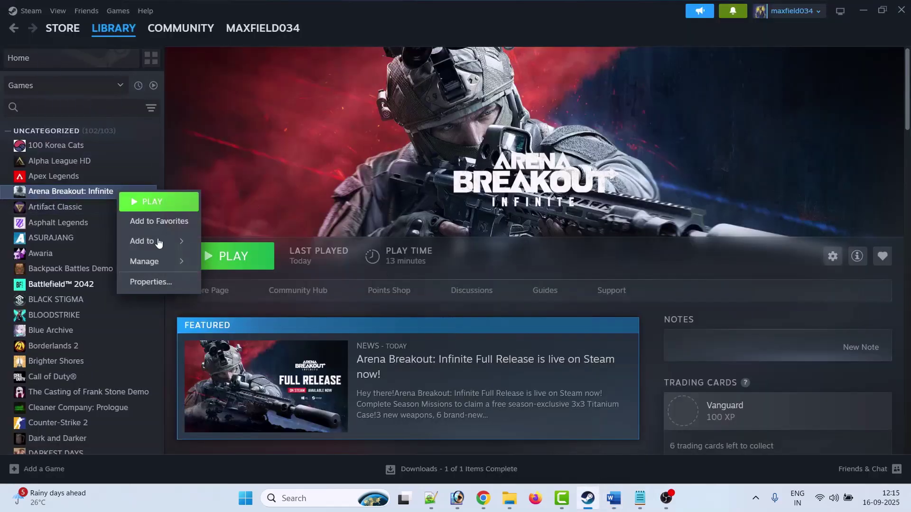
pyautogui.click(161, 282)
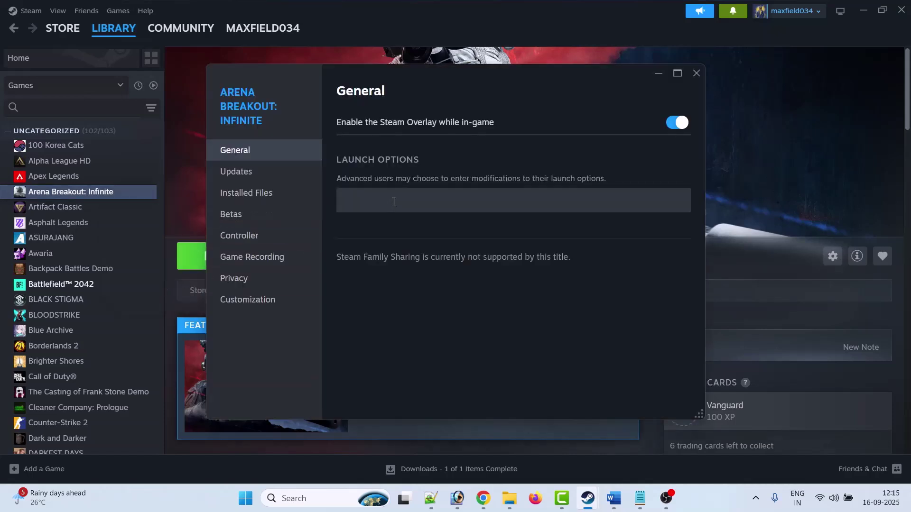
pyautogui.click(394, 201)
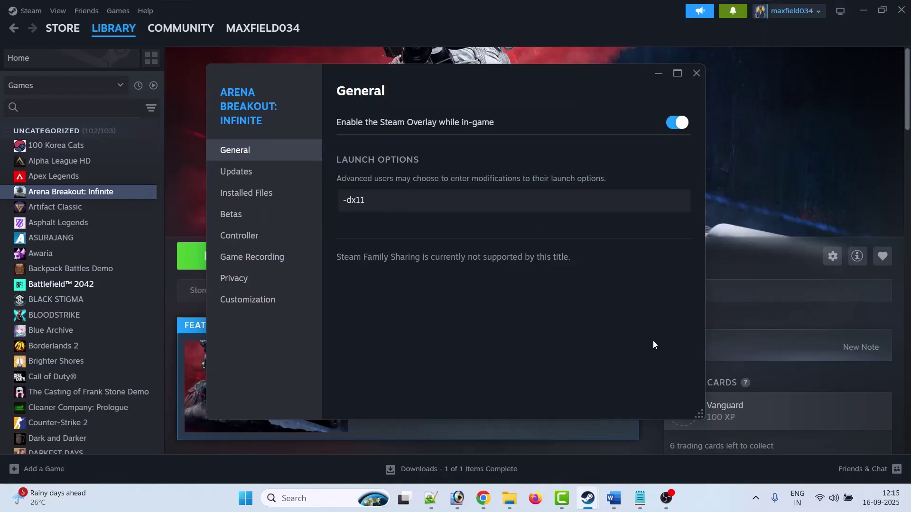
pyautogui.click(697, 72)
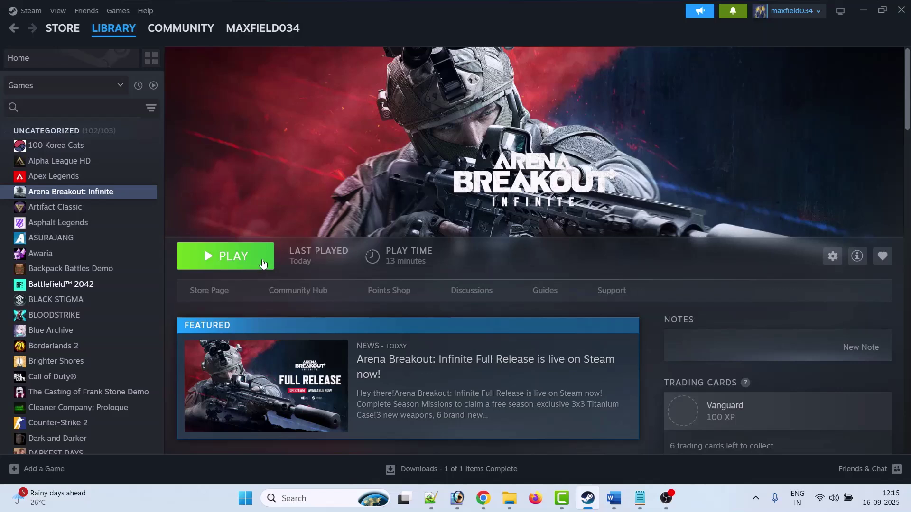
# Change the game's launch options to -dx12
pyautogui.rightClick(115, 191)
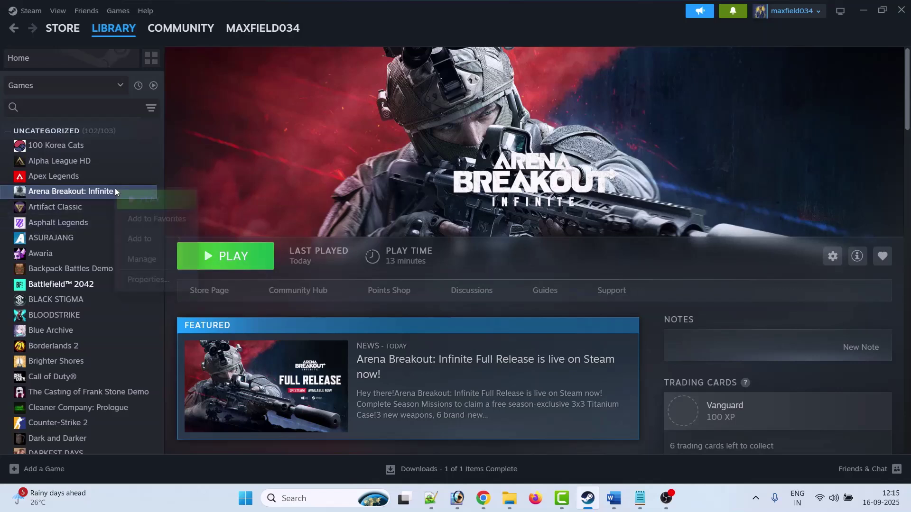
pyautogui.click(158, 279)
pyautogui.click(409, 205)
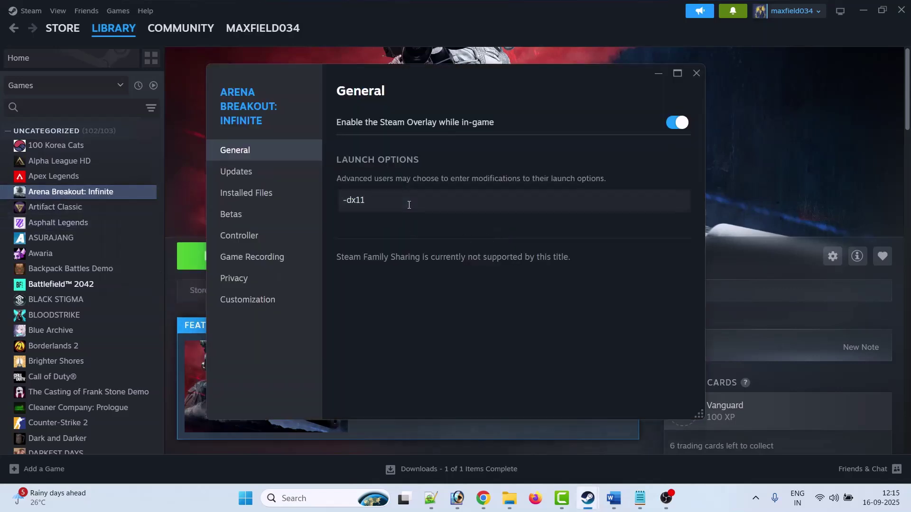
pyautogui.click(695, 74)
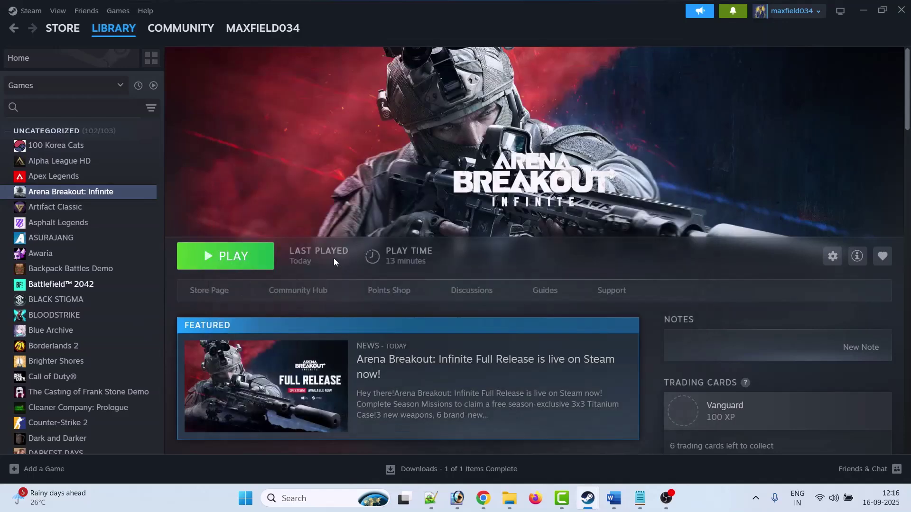
# Clear the -dx12 launch option so the game's launch options are empty
pyautogui.rightClick(103, 196)
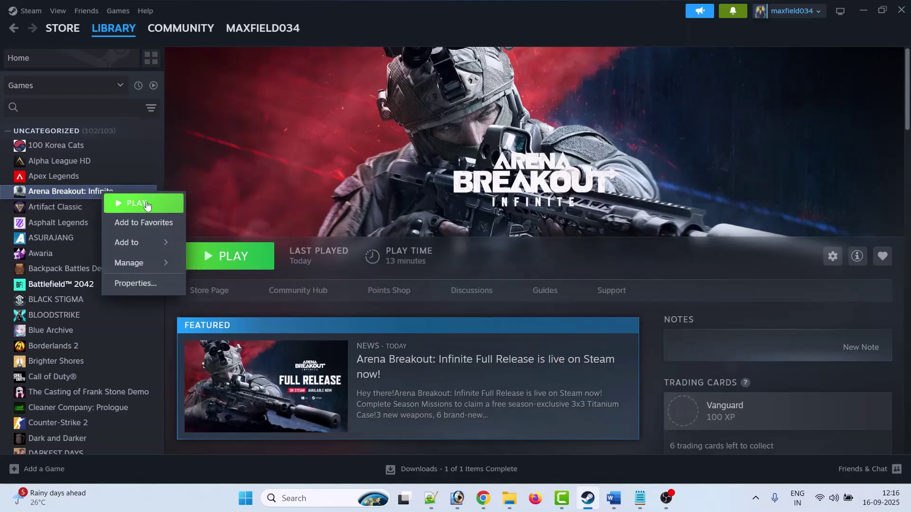
pyautogui.click(140, 287)
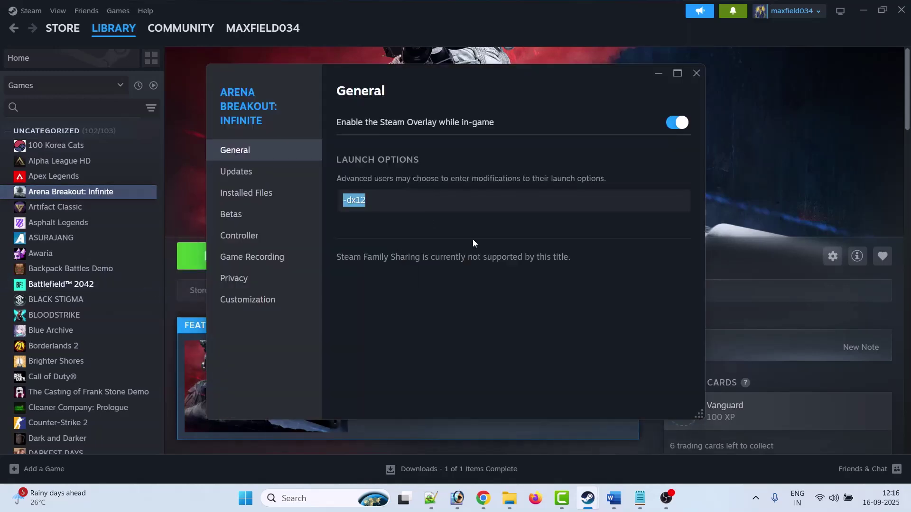
pyautogui.press('BackSpace')
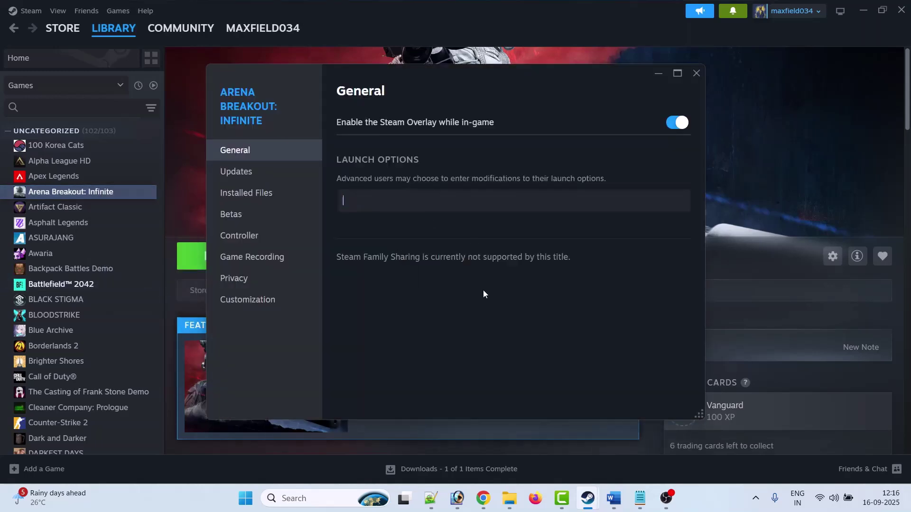
pyautogui.click(696, 74)
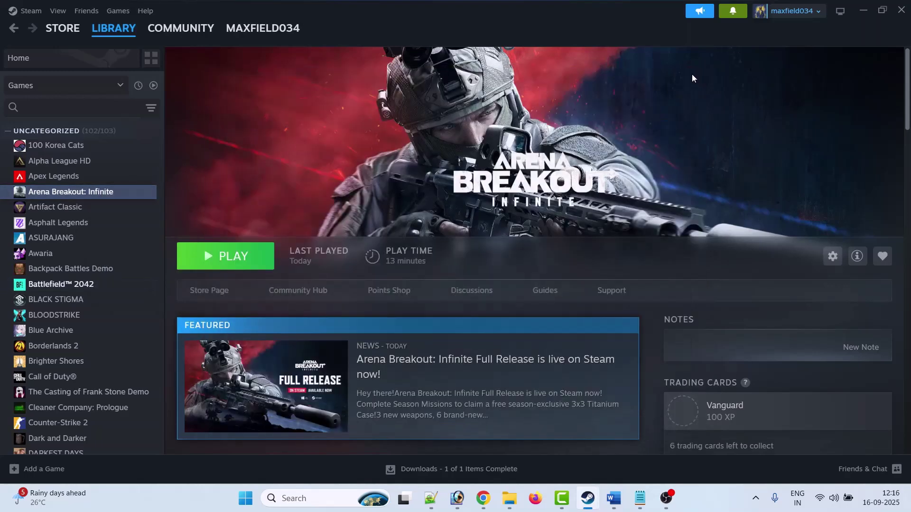
# Highlight the guide's Fix 6 paragraph on running as administrator, then return to Steam
pyautogui.click(625, 499)
pyautogui.scroll(-5, 509, 257)
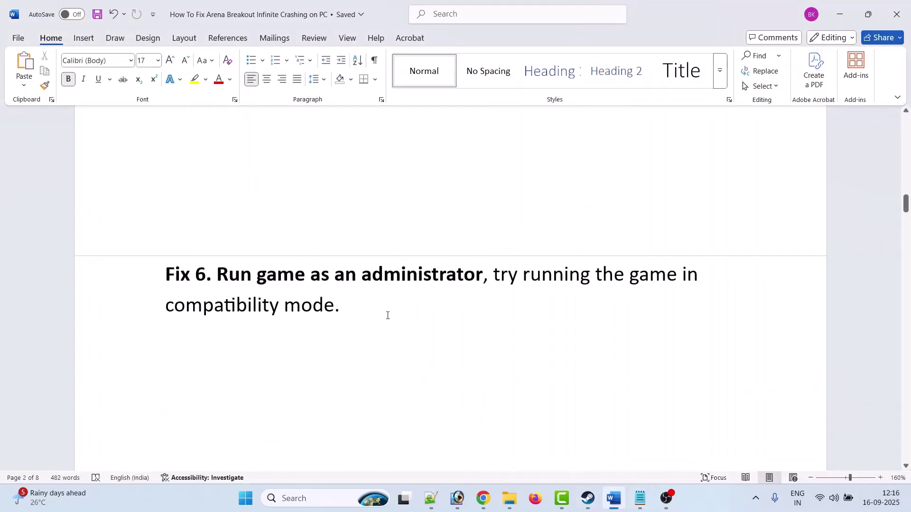
pyautogui.moveTo(369, 313); pyautogui.dragTo(165, 275)
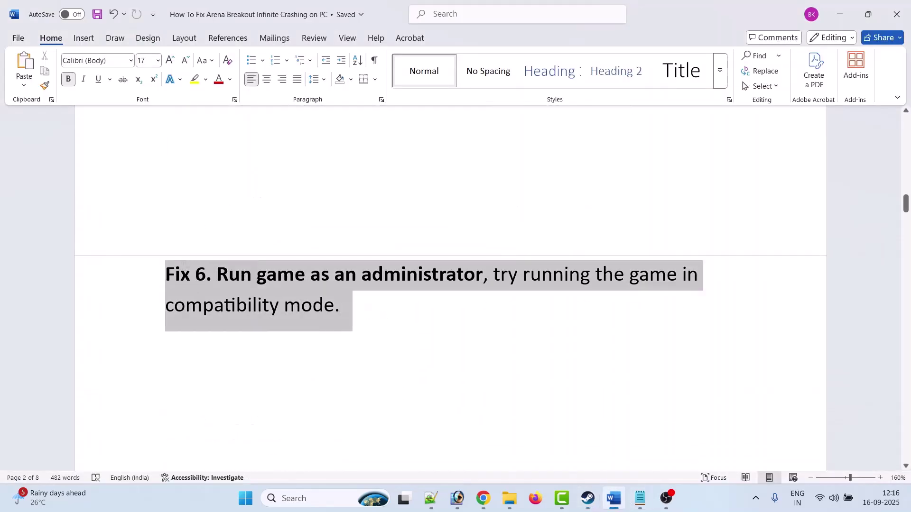
pyautogui.click(500, 334)
pyautogui.hotkey('alt', 'Tab')
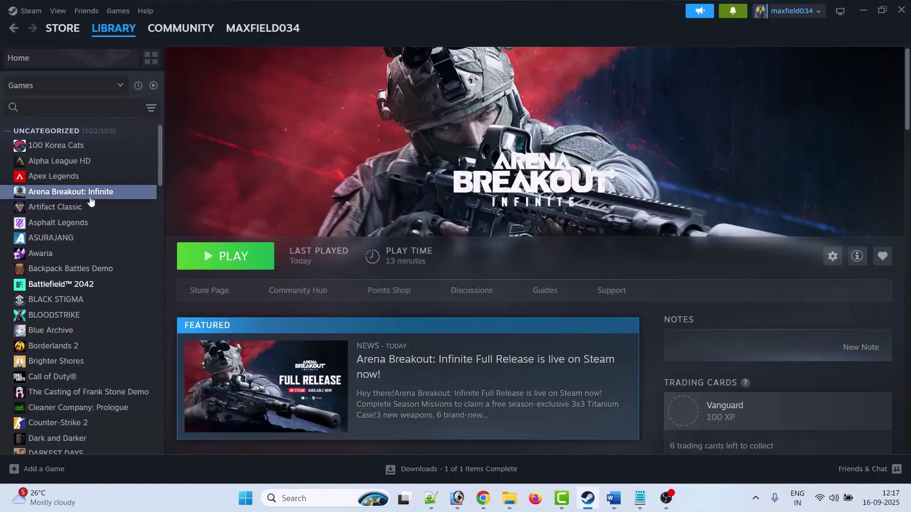
# Browse the game's local files, maximize Explorer, and inspect the launcher in the Launcher folder
pyautogui.rightClick(109, 193)
pyautogui.moveTo(142, 261)
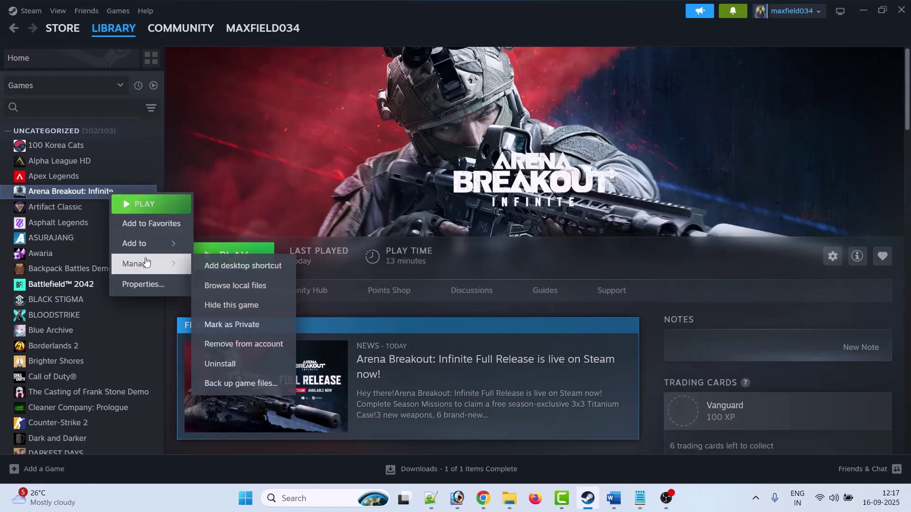
pyautogui.click(264, 287)
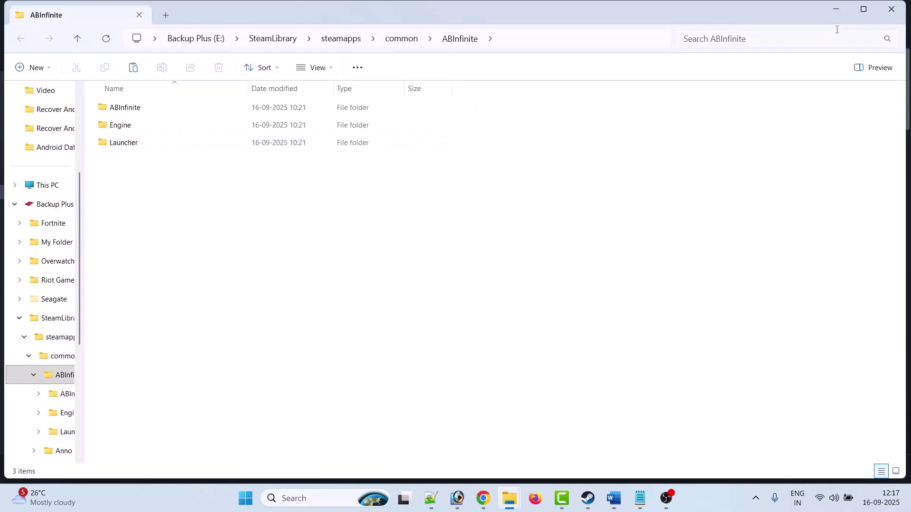
pyautogui.click(864, 10)
pyautogui.doubleClick(127, 141)
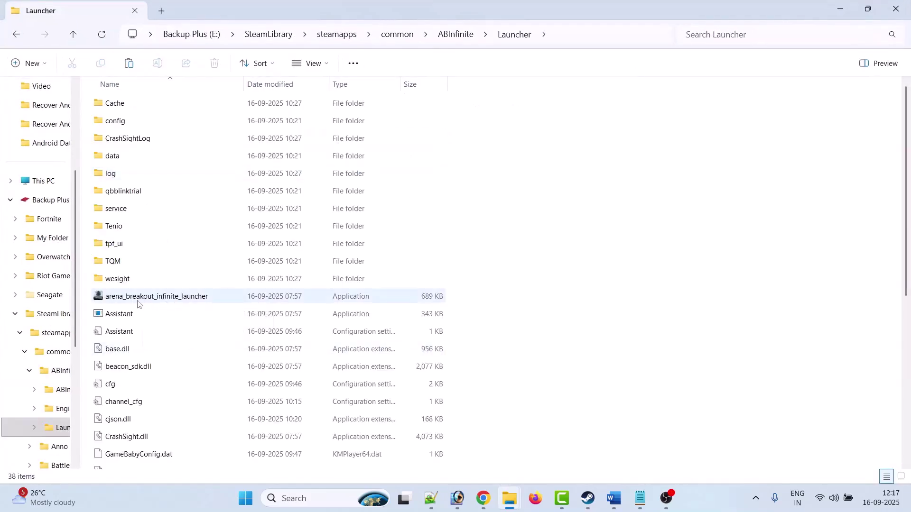
pyautogui.rightClick(200, 298)
pyautogui.rightClick(198, 297)
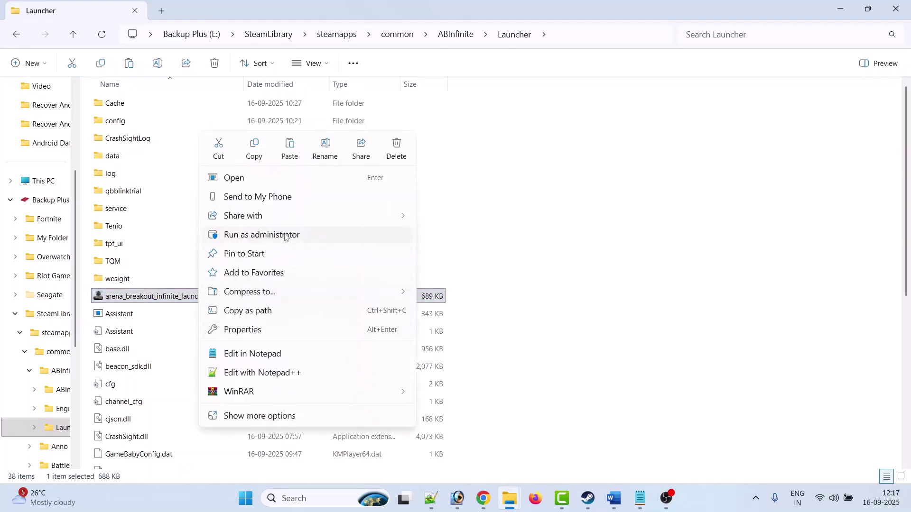
pyautogui.click(661, 309)
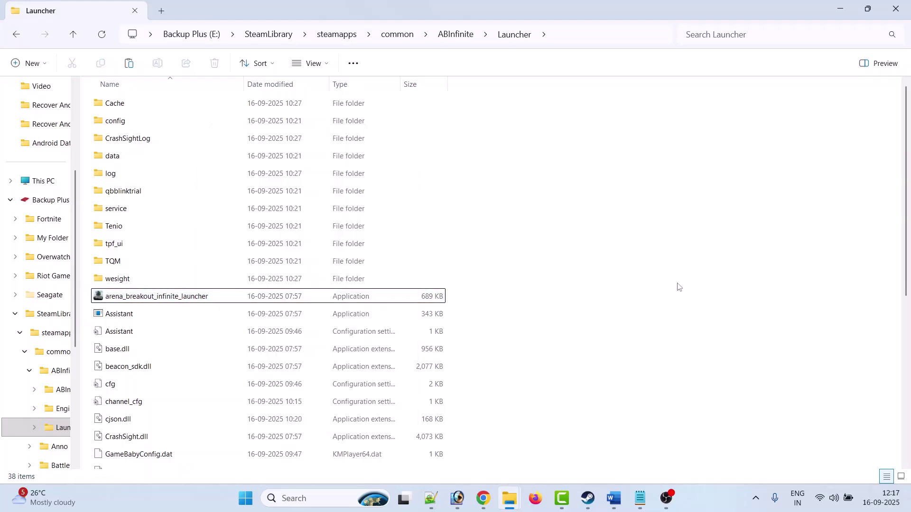
# Go to ABInfinite > Binaries > Win64 and select the UAGame application
pyautogui.click(73, 34)
pyautogui.doubleClick(144, 107)
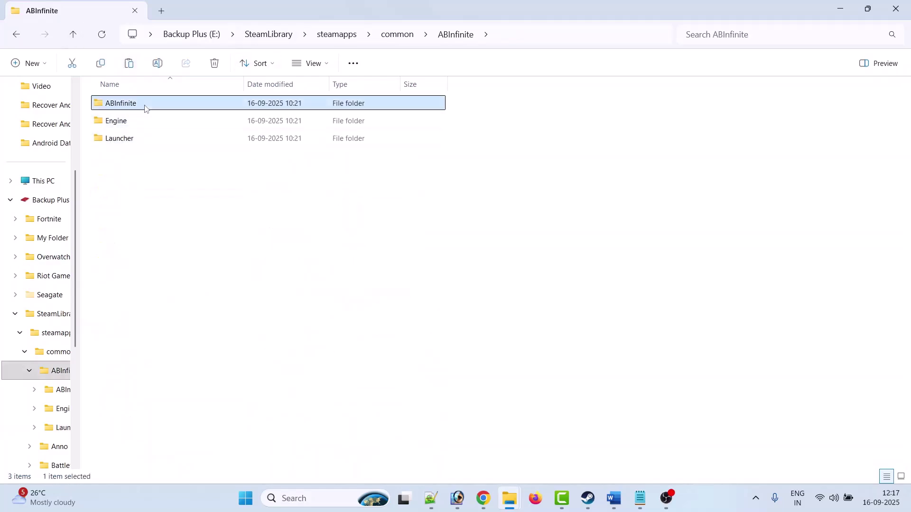
pyautogui.doubleClick(144, 104)
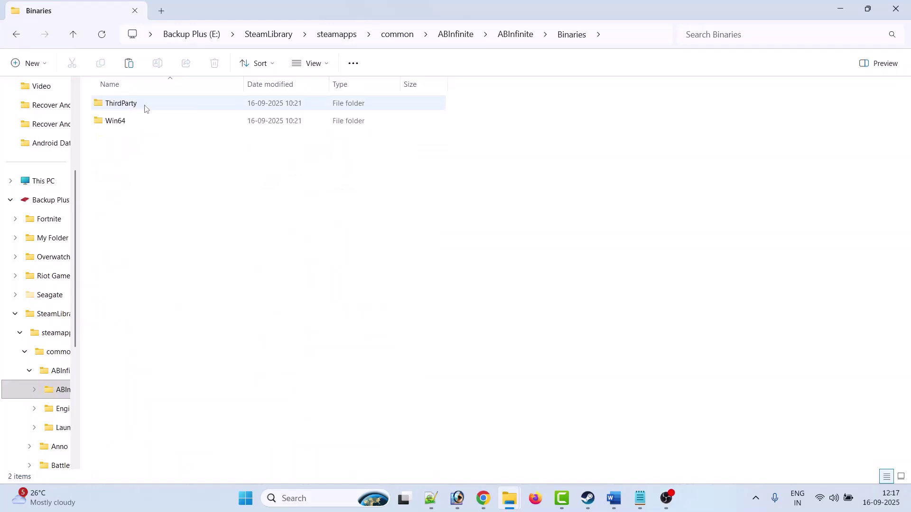
pyautogui.doubleClick(133, 122)
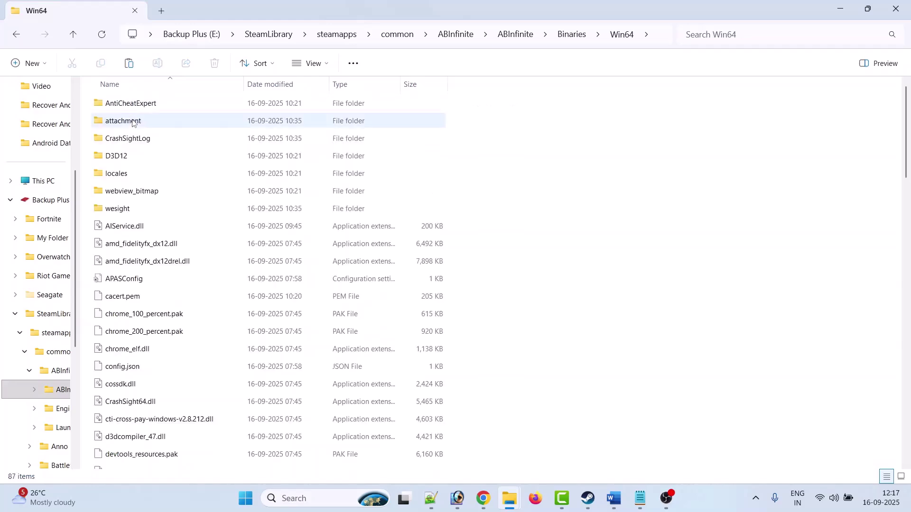
pyautogui.scroll(-1, 188, 287)
pyautogui.scroll(-20, 187, 286)
pyautogui.click(142, 321)
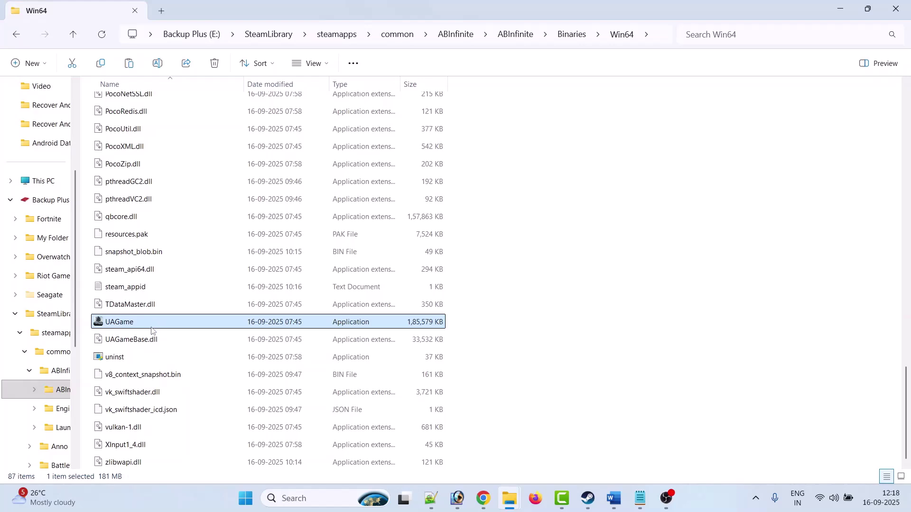
# In UAGame's Compatibility properties, enable Run as administrator and apply it
pyautogui.rightClick(153, 326)
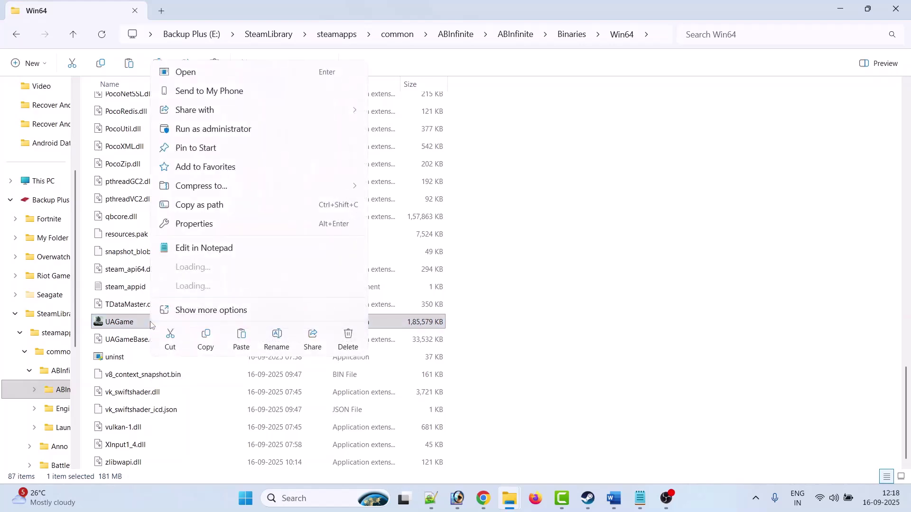
pyautogui.click(200, 226)
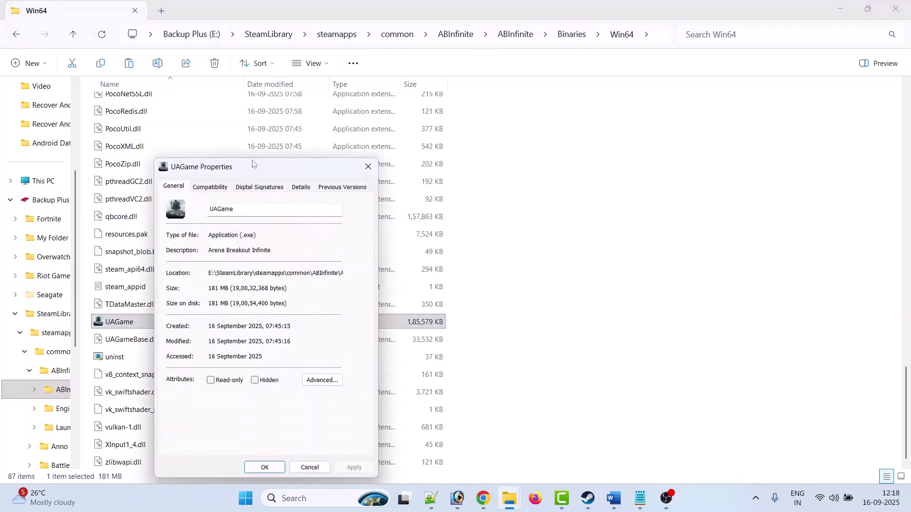
pyautogui.moveTo(253, 164); pyautogui.dragTo(276, 97)
pyautogui.click(233, 121)
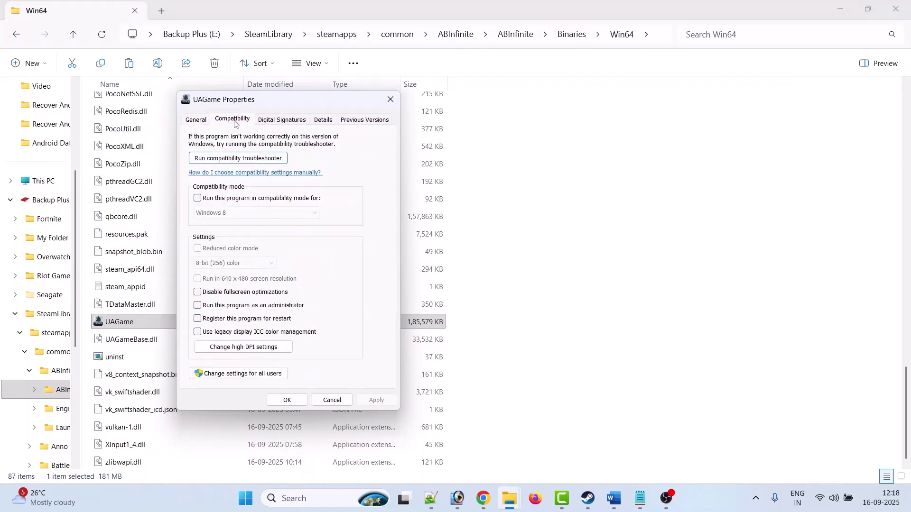
pyautogui.click(197, 306)
pyautogui.click(368, 397)
# Turn on compatibility mode, first Windows 8 then Windows 7, applying each
pyautogui.click(198, 200)
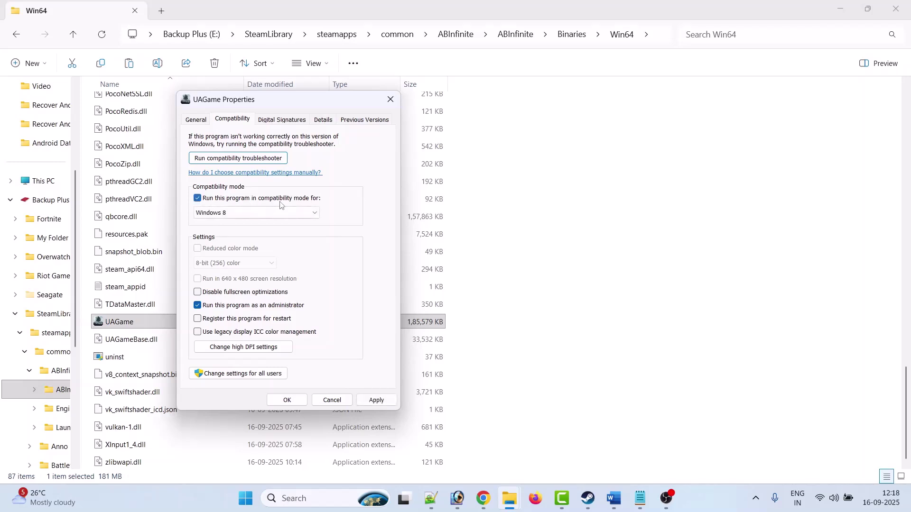
pyautogui.click(313, 212)
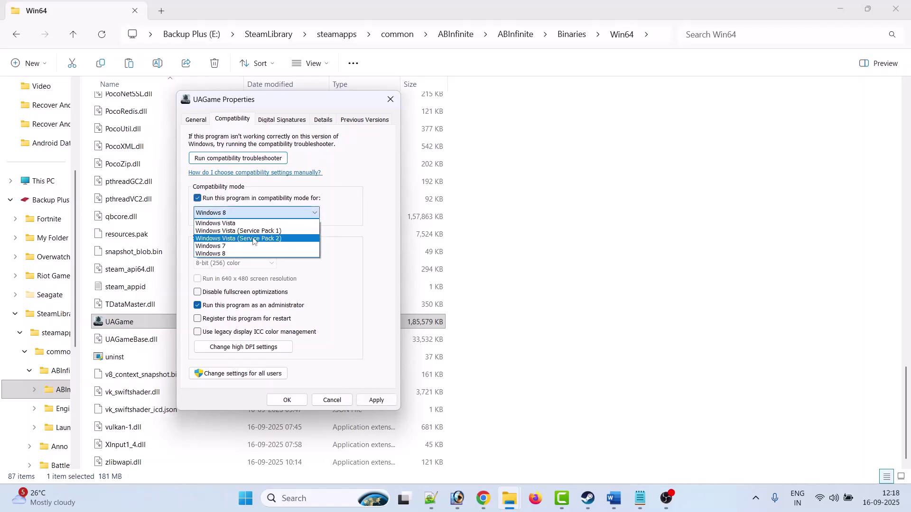
pyautogui.click(235, 250)
pyautogui.click(378, 401)
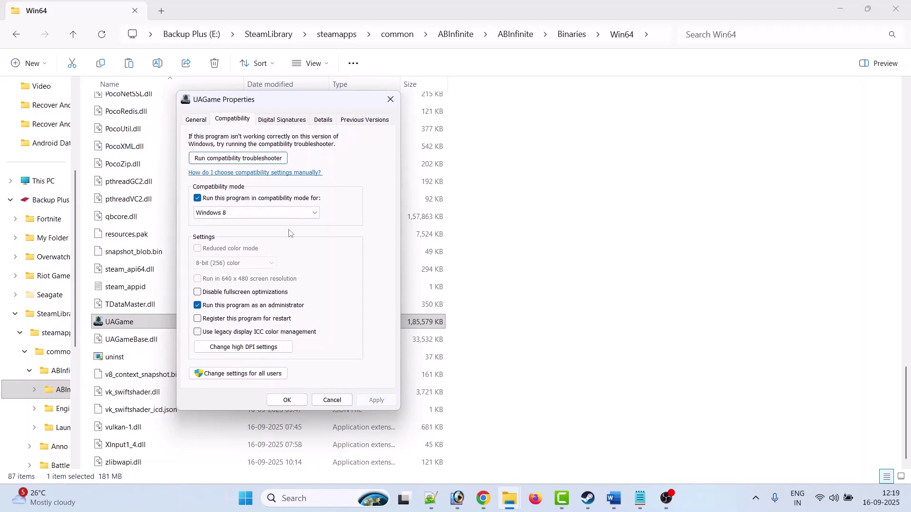
pyautogui.click(287, 214)
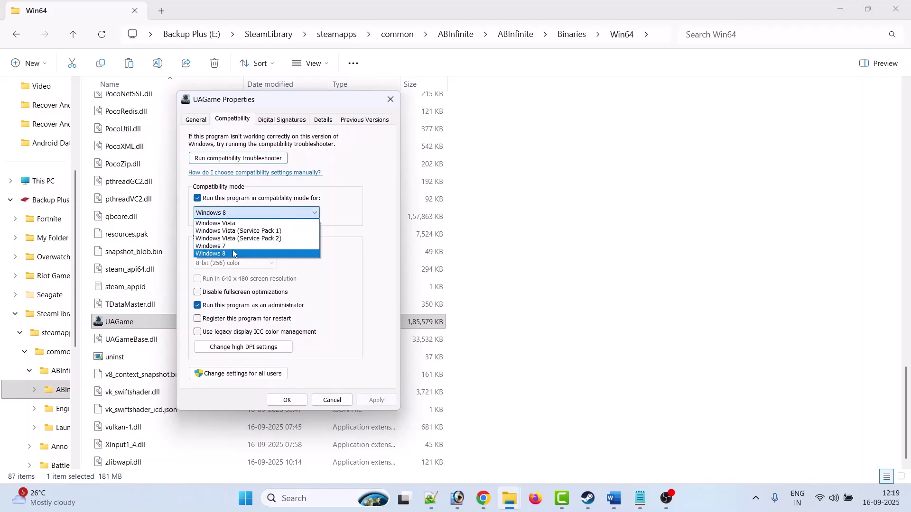
pyautogui.click(237, 251)
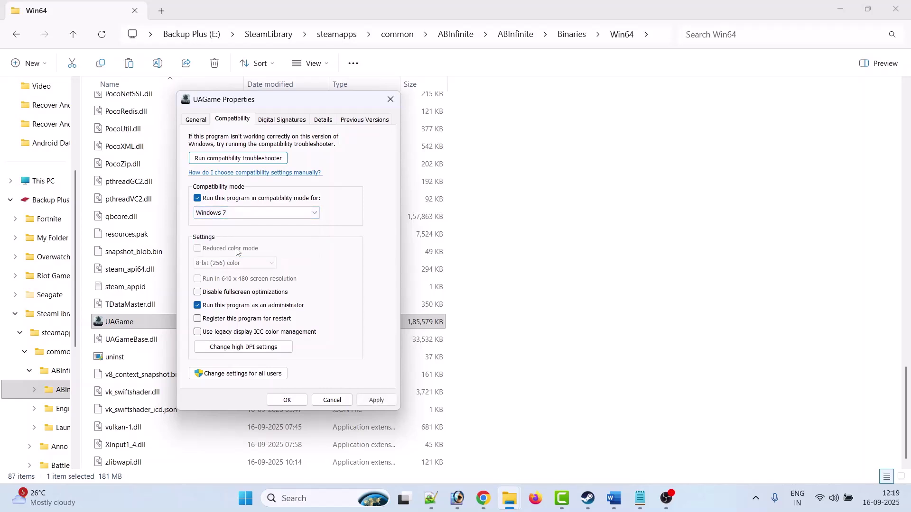
pyautogui.click(377, 401)
# Disable fullscreen optimizations for UAGame and apply the change
pyautogui.click(198, 292)
pyautogui.click(376, 400)
pyautogui.click(588, 499)
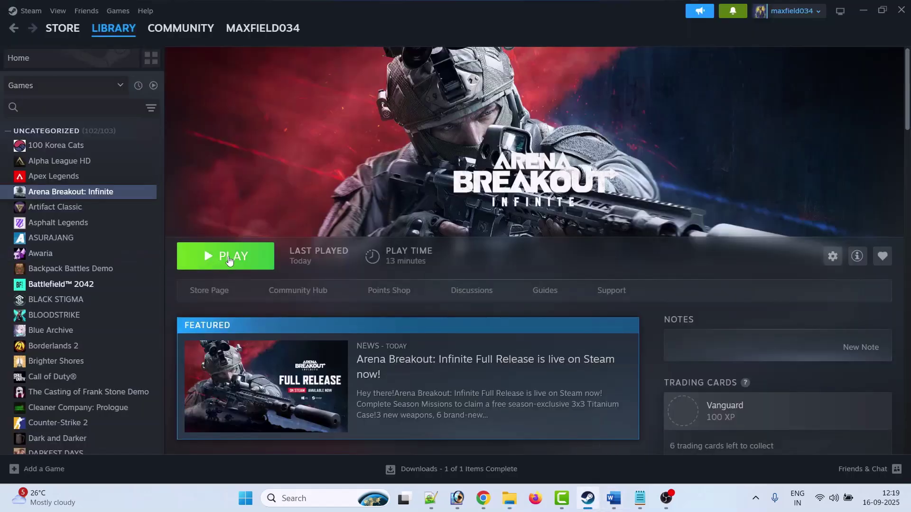
pyautogui.hotkey('alt', 'Tab')
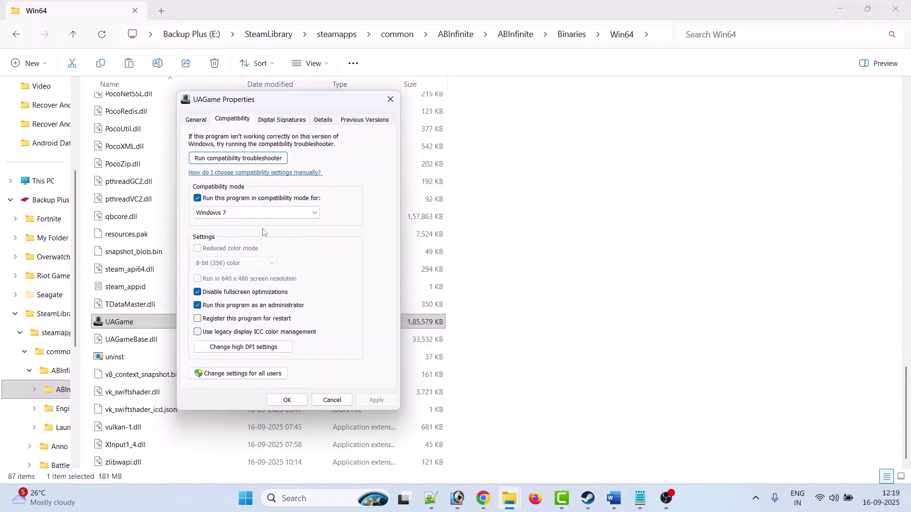
# Uncheck compatibility mode, fullscreen optimizations and administrator, apply, and close the dialog
pyautogui.click(197, 198)
pyautogui.click(197, 293)
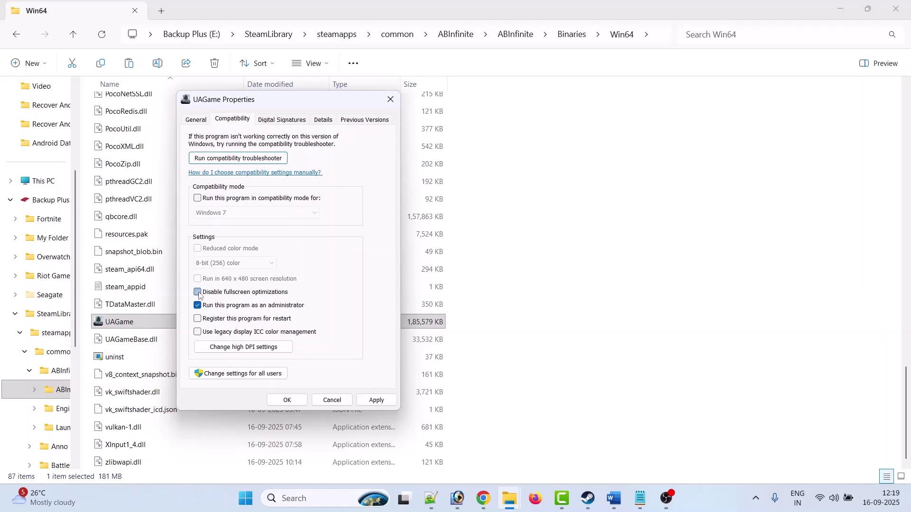
pyautogui.click(198, 306)
pyautogui.click(376, 401)
pyautogui.click(287, 401)
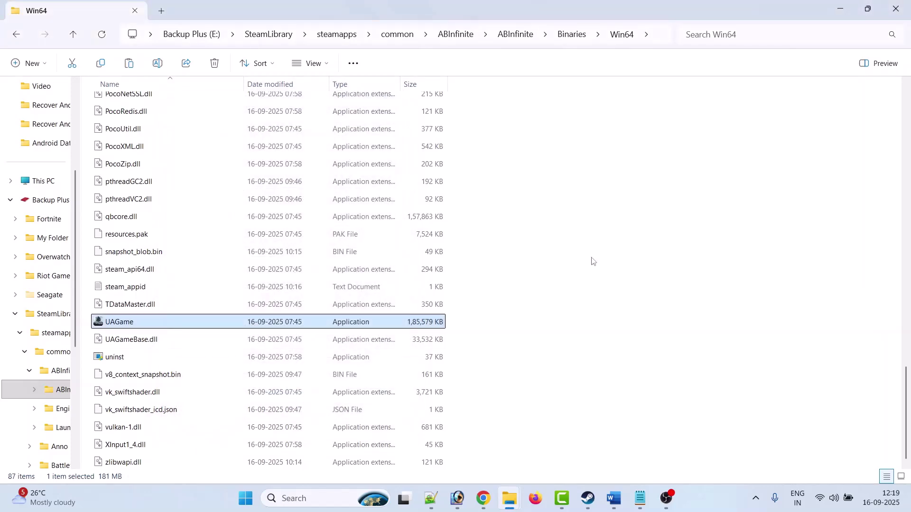
# Scroll the guide to Fix 7 on Windows Security and search Windows for 'windows se'
pyautogui.click(614, 498)
pyautogui.scroll(-1, 360, 340)
pyautogui.scroll(-1, 420, 288)
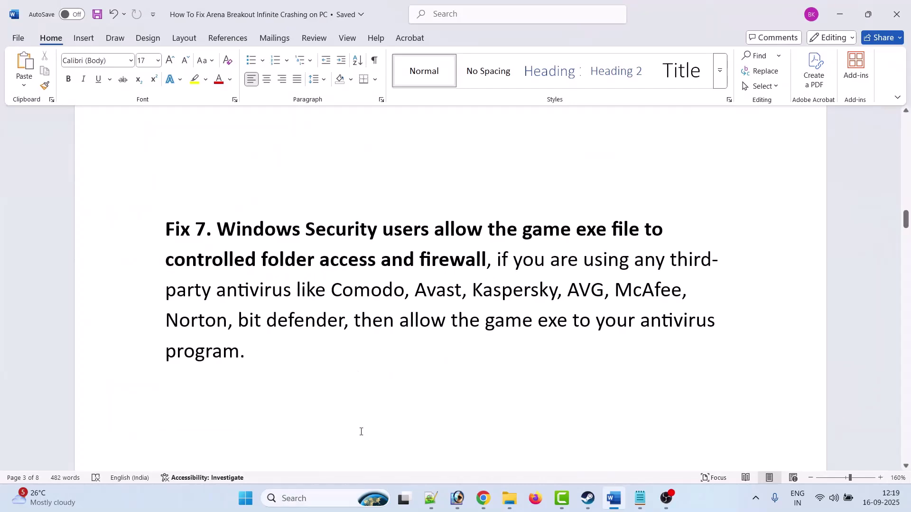
pyautogui.click(313, 498)
pyautogui.write('window')
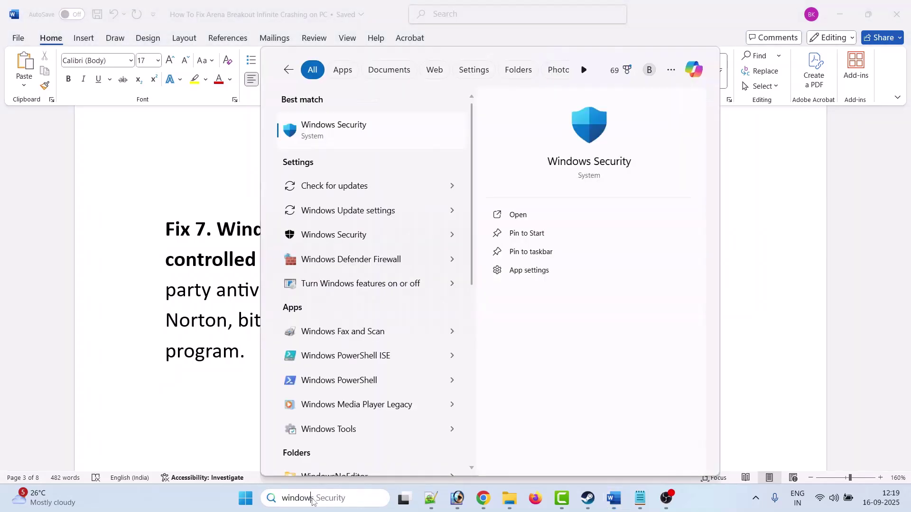
pyautogui.write('s sec')
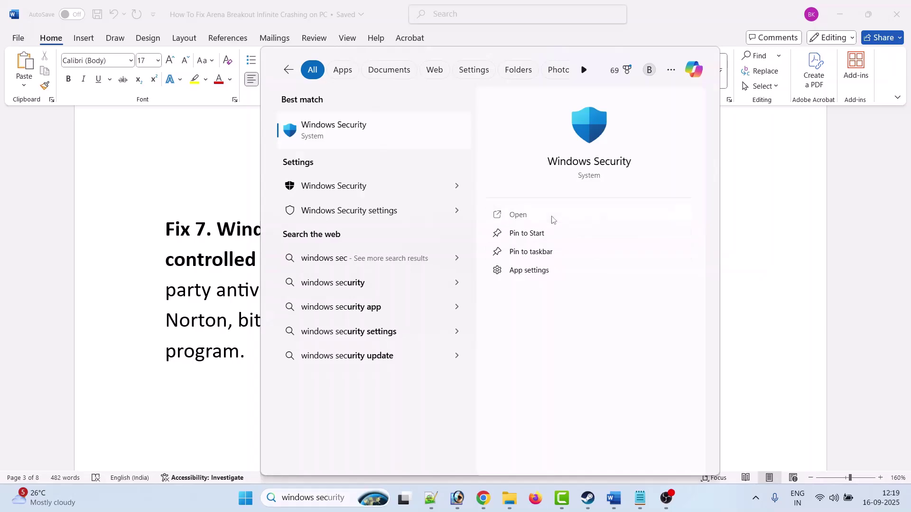
# Open Windows Security's Controlled folder access allowed apps via Virus & threat protection, and start adding an app
pyautogui.click(553, 218)
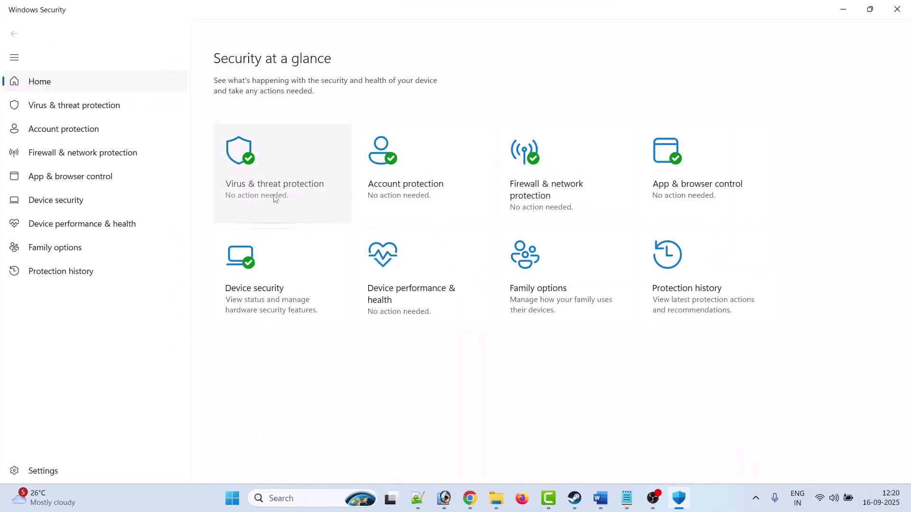
pyautogui.click(280, 191)
pyautogui.scroll(-2, 451, 316)
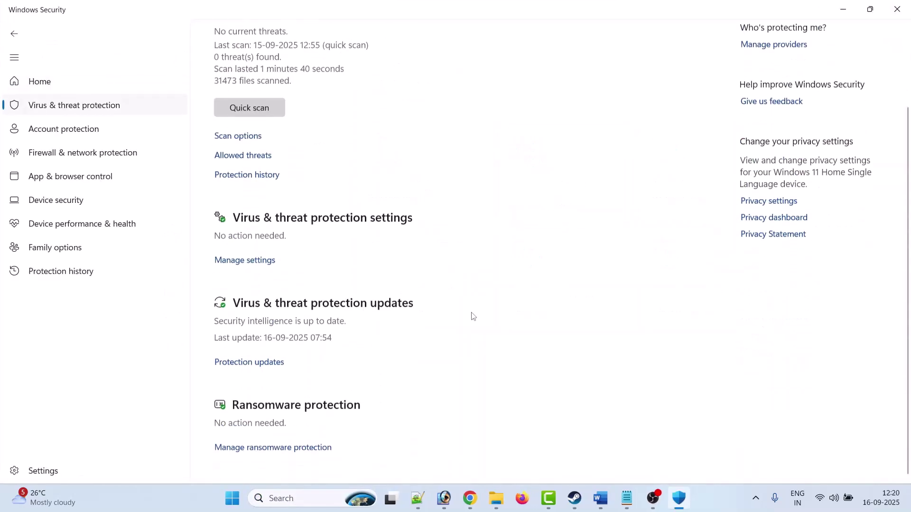
pyautogui.scroll(1, 290, 451)
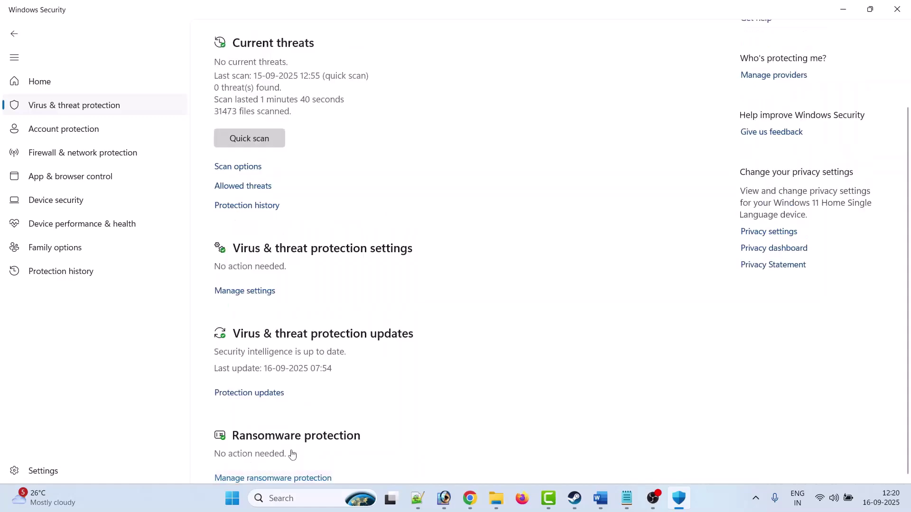
pyautogui.click(292, 454)
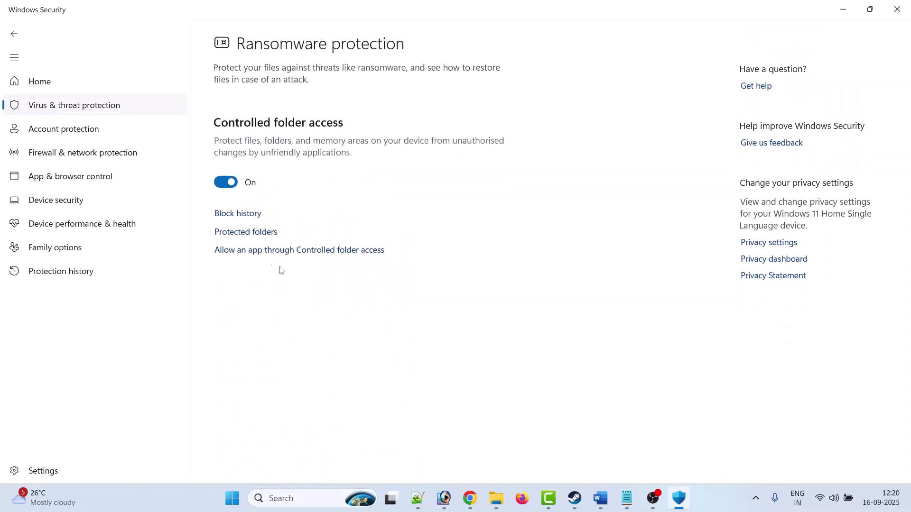
pyautogui.click(323, 254)
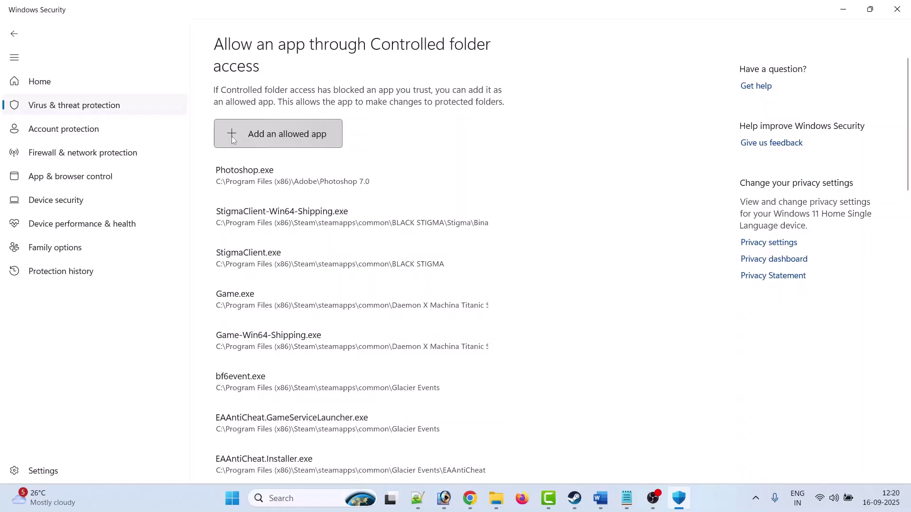
pyautogui.click(239, 135)
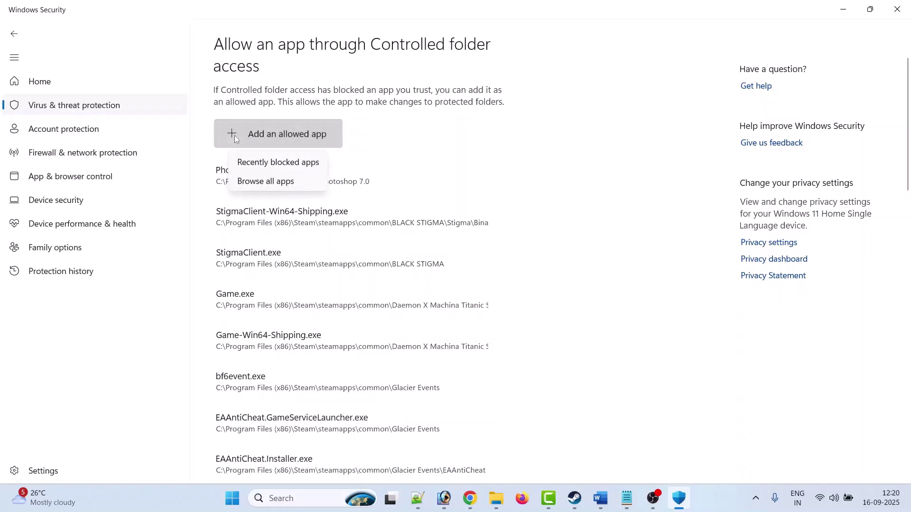
# Allow arena_breakout_infinite_launcher from ABInfinite\Launcher through Controlled folder access
pyautogui.click(274, 182)
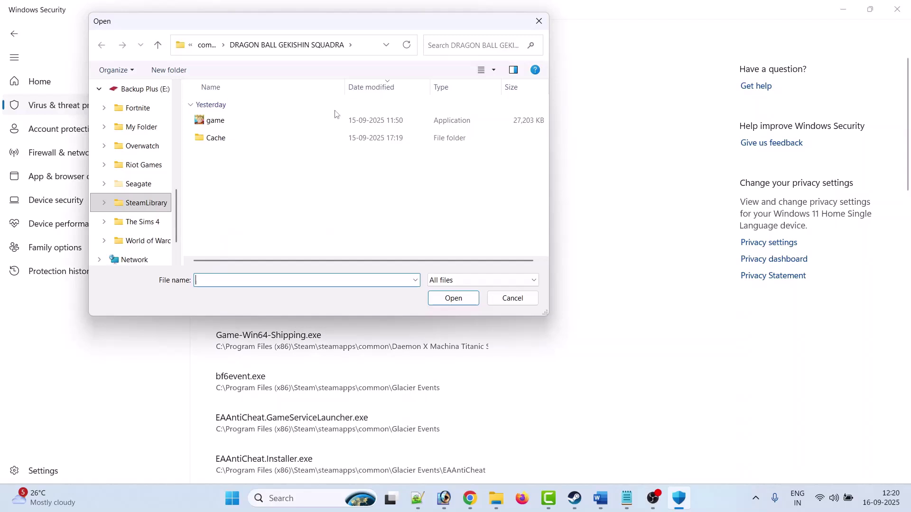
pyautogui.click(207, 44)
pyautogui.click(253, 121)
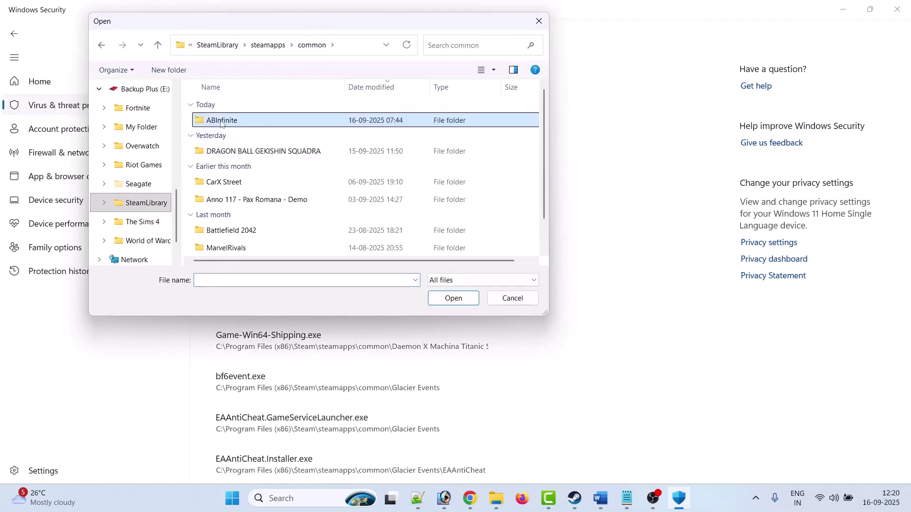
pyautogui.doubleClick(248, 122)
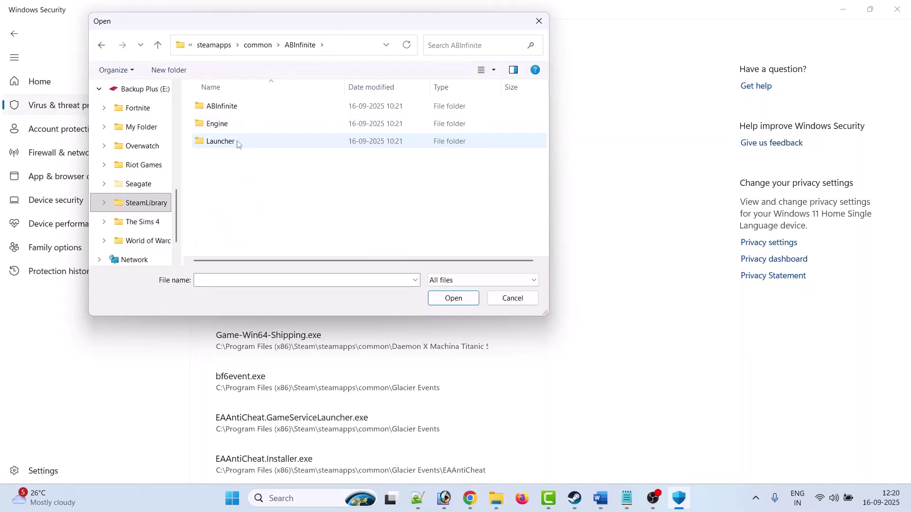
pyautogui.doubleClick(241, 142)
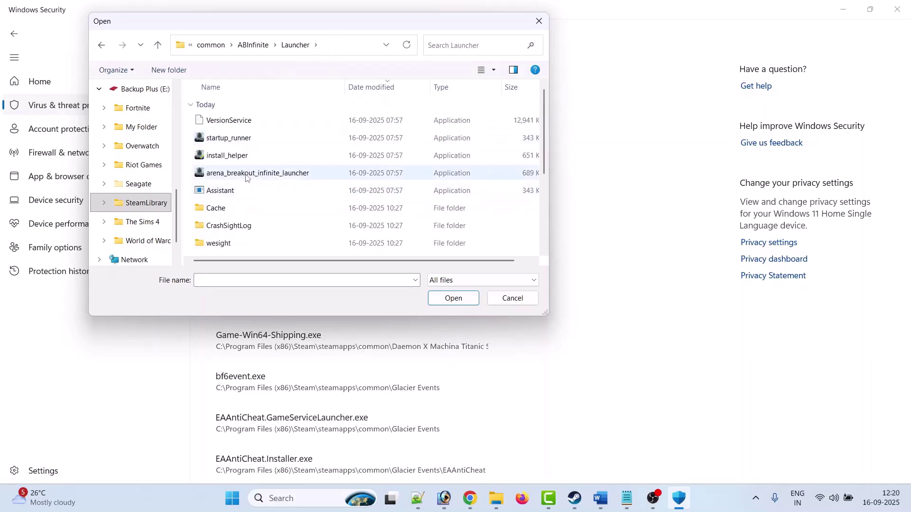
pyautogui.click(250, 175)
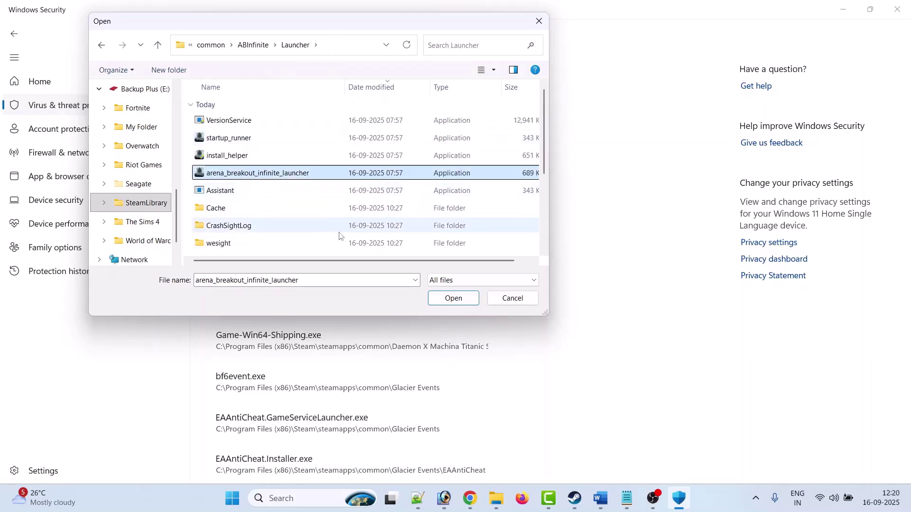
pyautogui.click(454, 298)
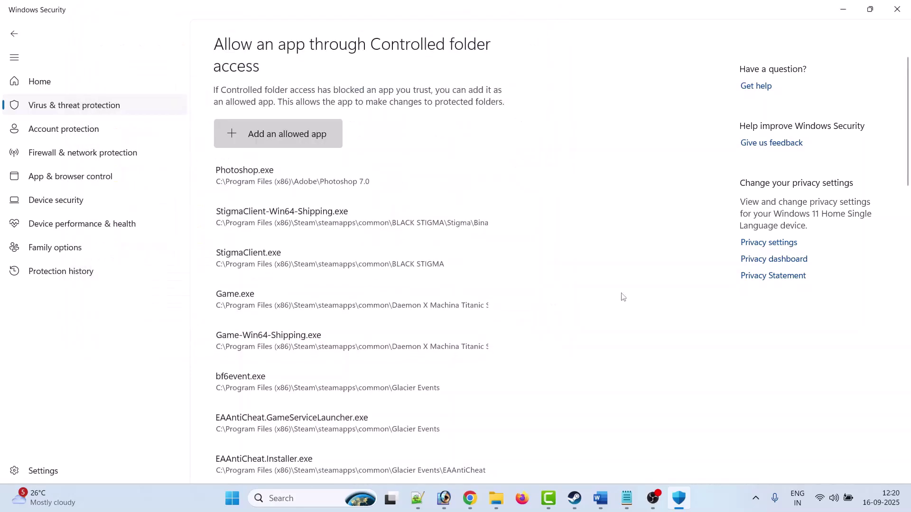
# Add UAGame from ABInfinite\Binaries\Win64 as another allowed app
pyautogui.click(243, 135)
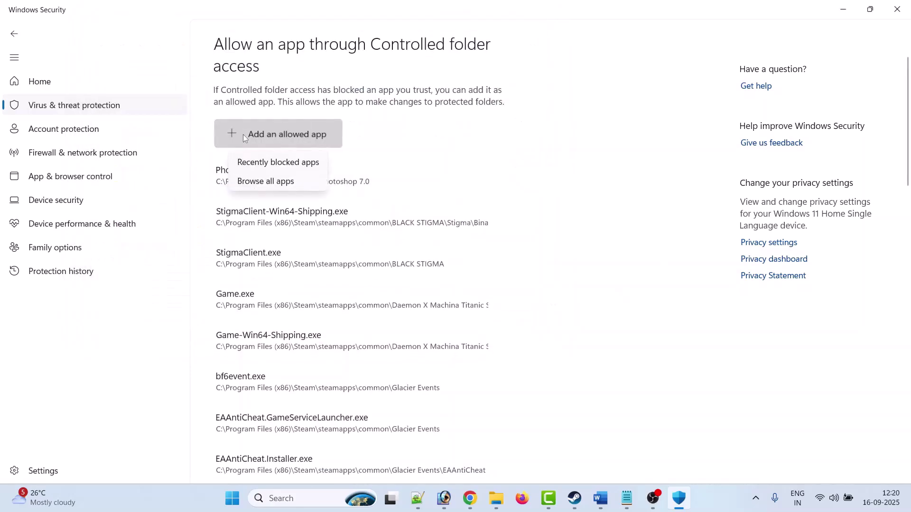
pyautogui.click(264, 179)
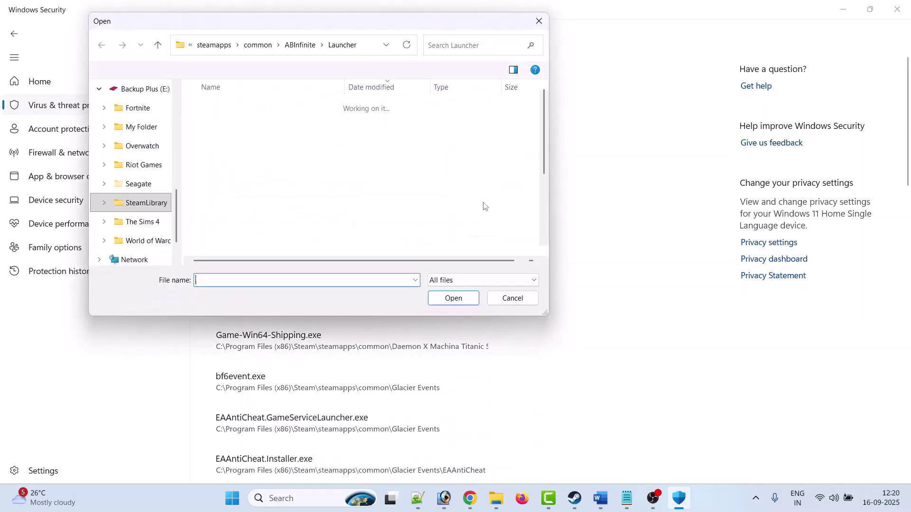
pyautogui.click(158, 45)
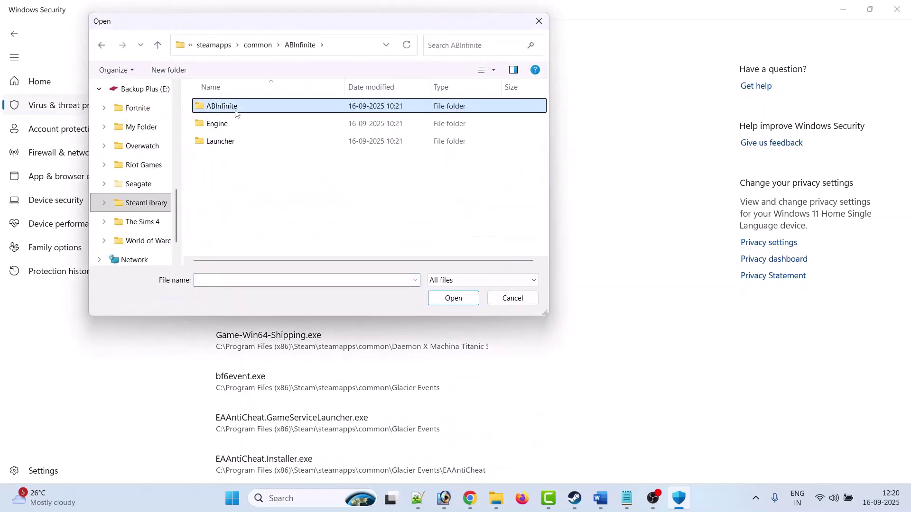
pyautogui.doubleClick(242, 112)
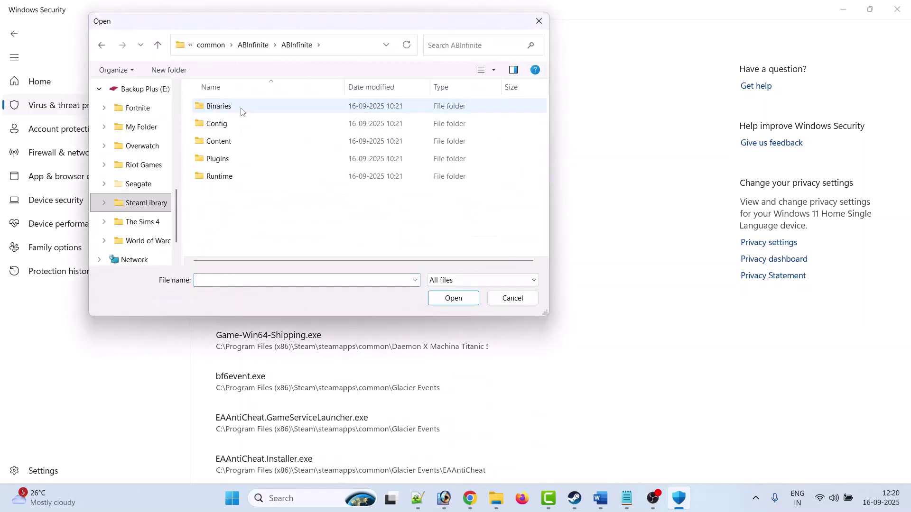
pyautogui.doubleClick(241, 109)
pyautogui.click(238, 124)
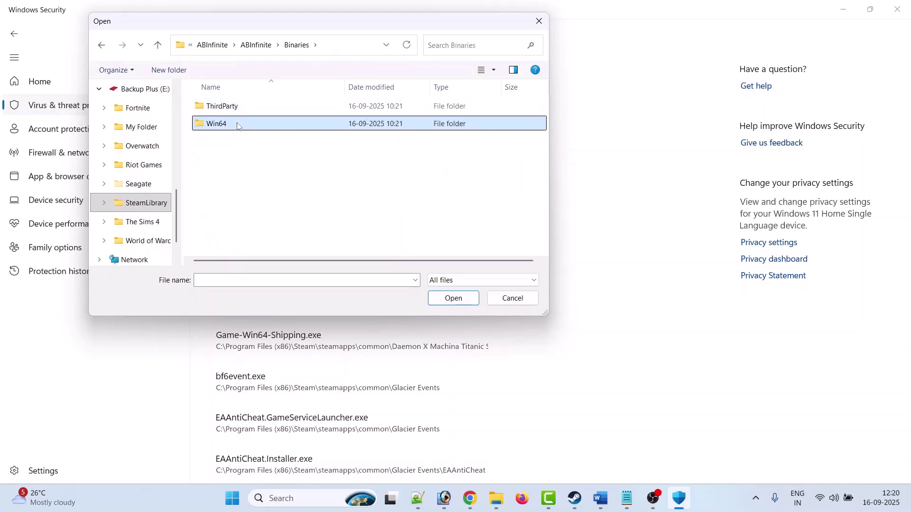
pyautogui.doubleClick(237, 125)
pyautogui.scroll(-1, 305, 181)
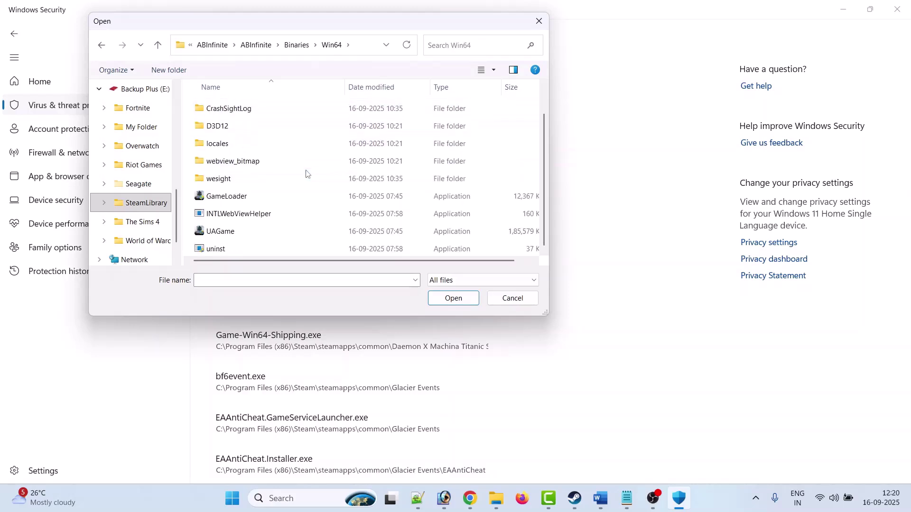
pyautogui.click(221, 235)
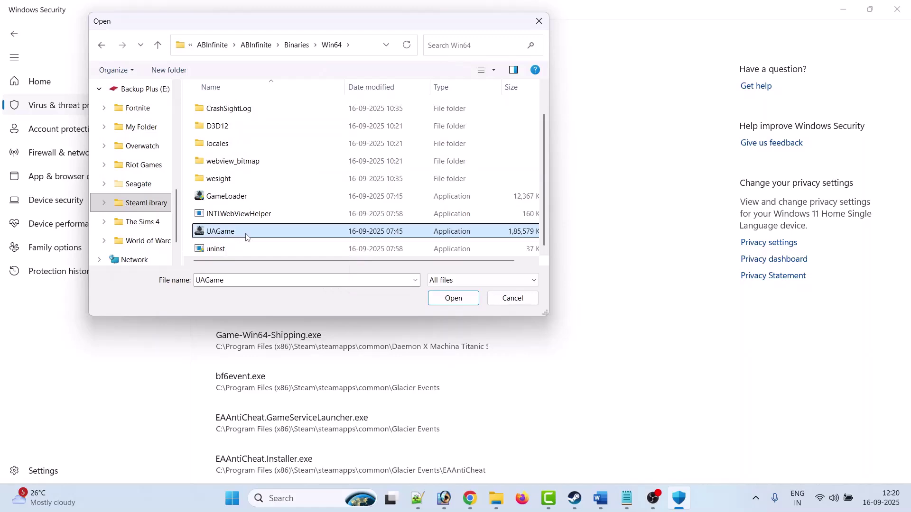
pyautogui.click(453, 298)
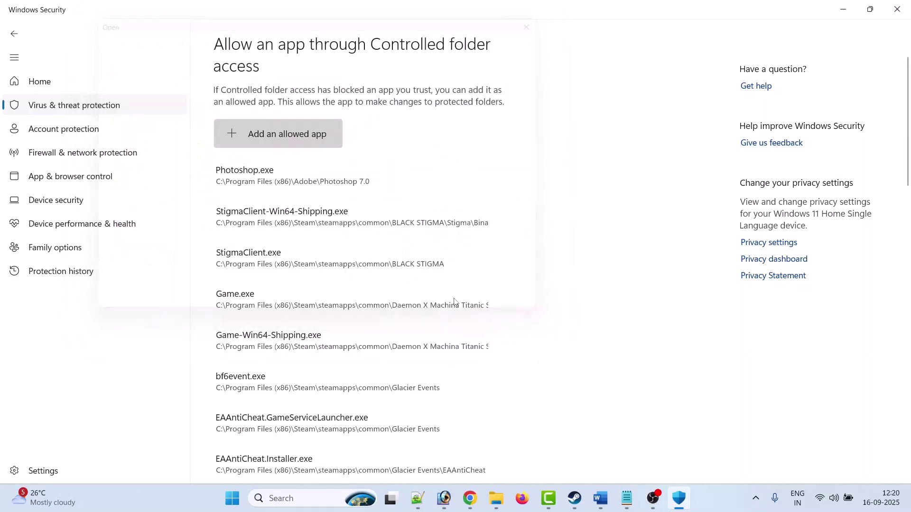
# Return to Windows Security home and unlock the firewall's allowed-apps list for editing
pyautogui.click(14, 36)
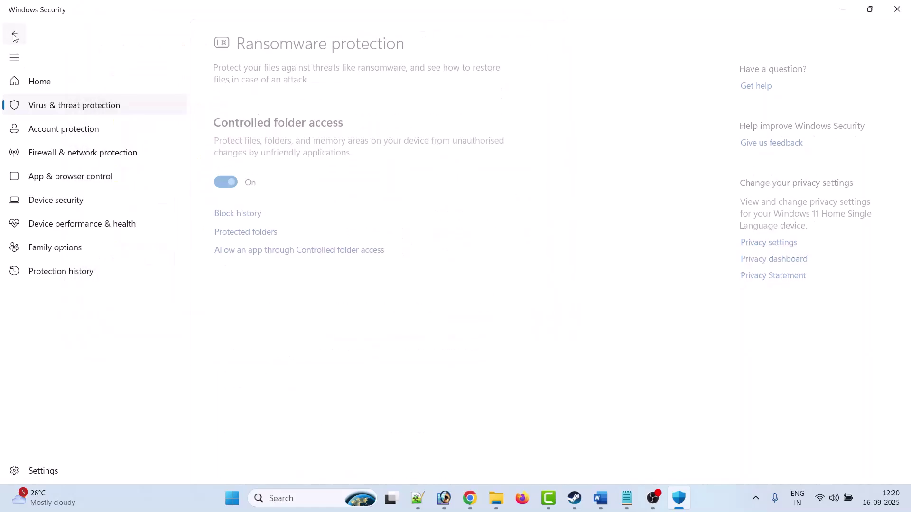
pyautogui.click(15, 35)
pyautogui.click(15, 36)
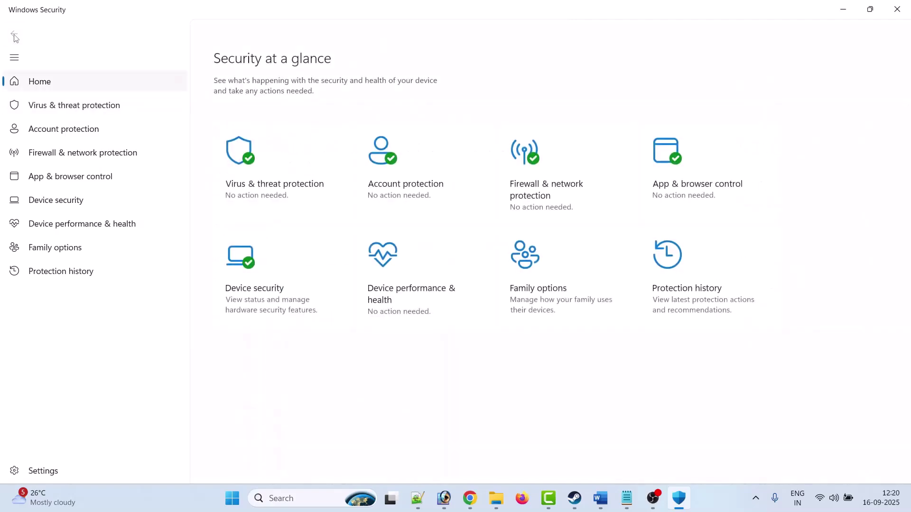
pyautogui.click(567, 197)
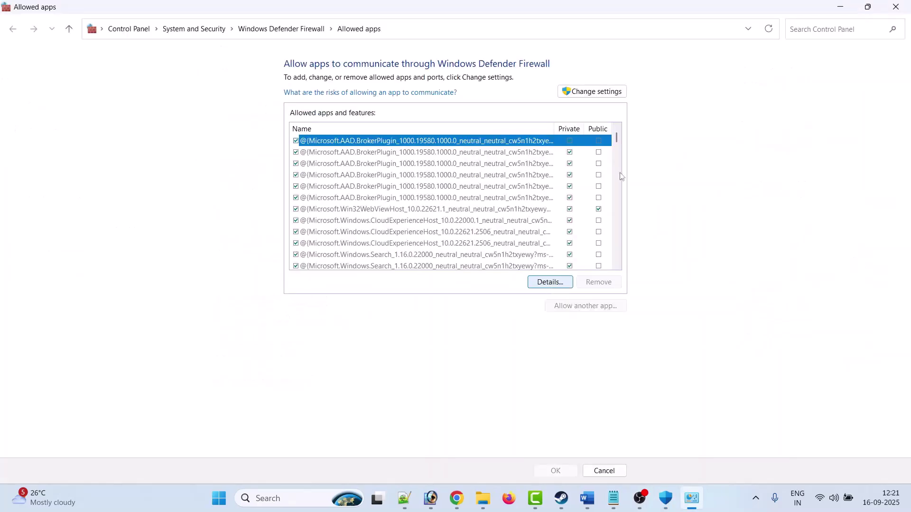
pyautogui.click(614, 94)
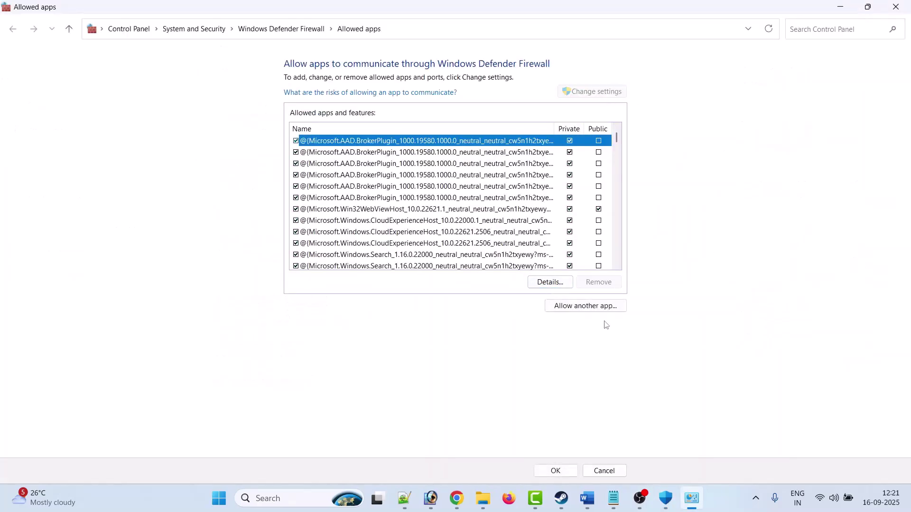
# Try adding arena_breakout_infinite_launcher to the firewall, dismissing the already-in-list error
pyautogui.click(604, 309)
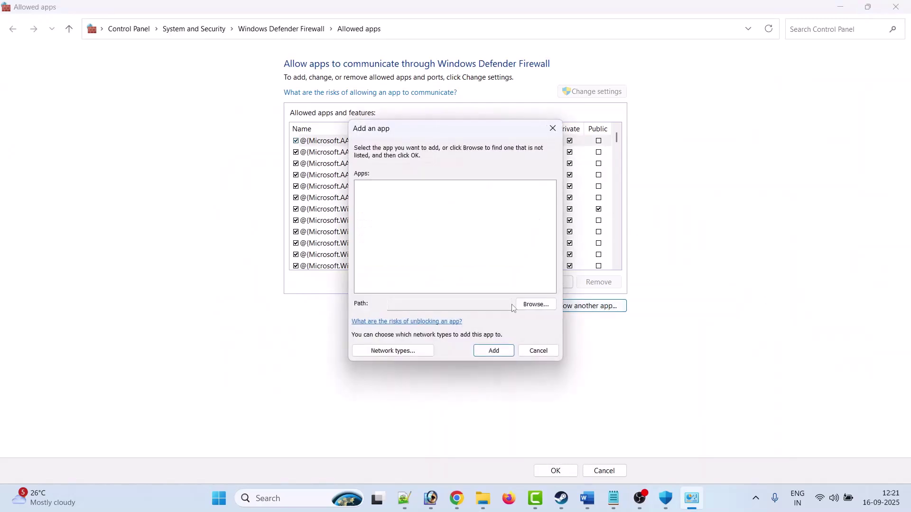
pyautogui.click(527, 306)
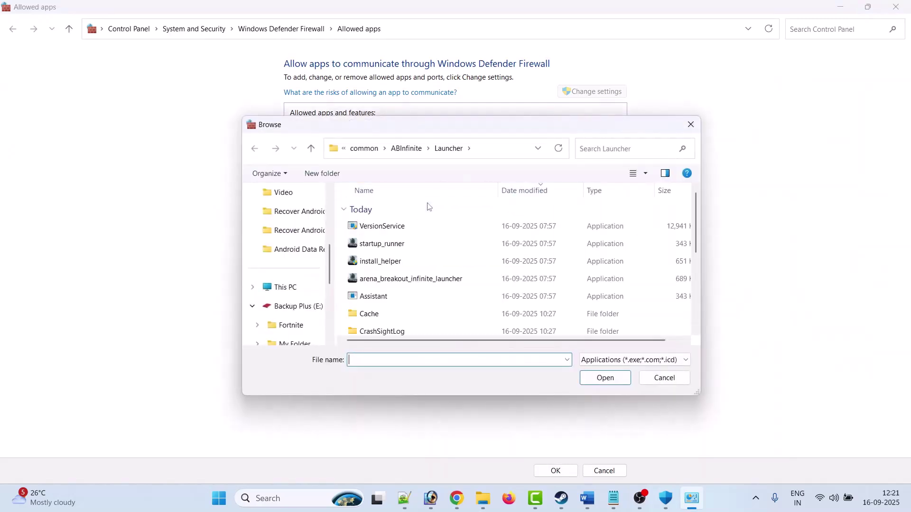
pyautogui.click(407, 148)
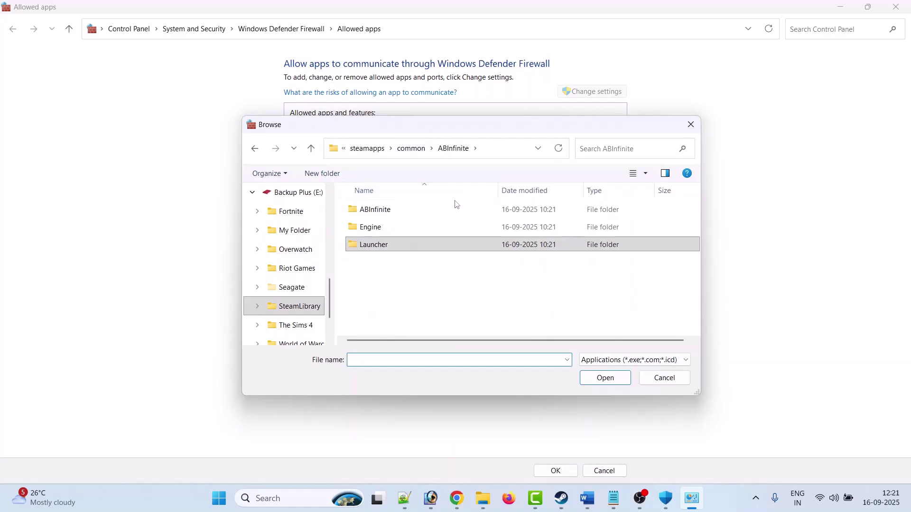
pyautogui.click(380, 245)
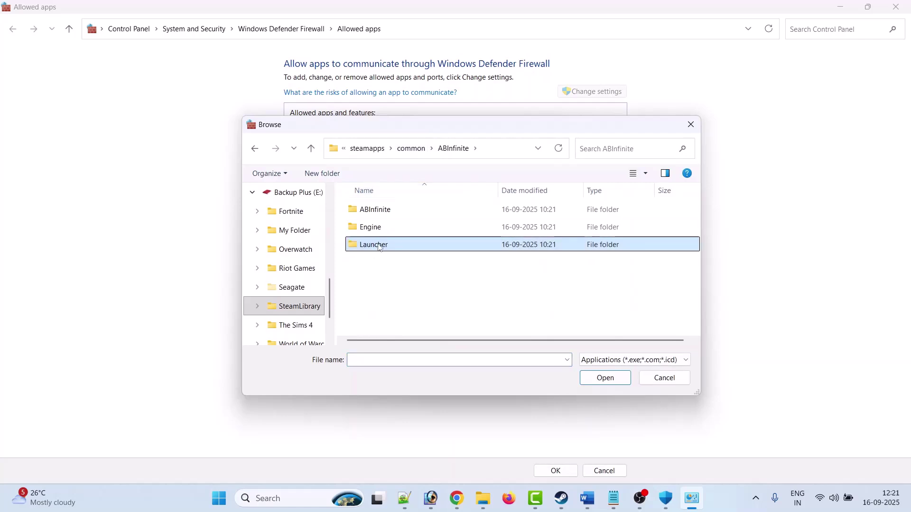
pyautogui.doubleClick(380, 245)
pyautogui.click(411, 283)
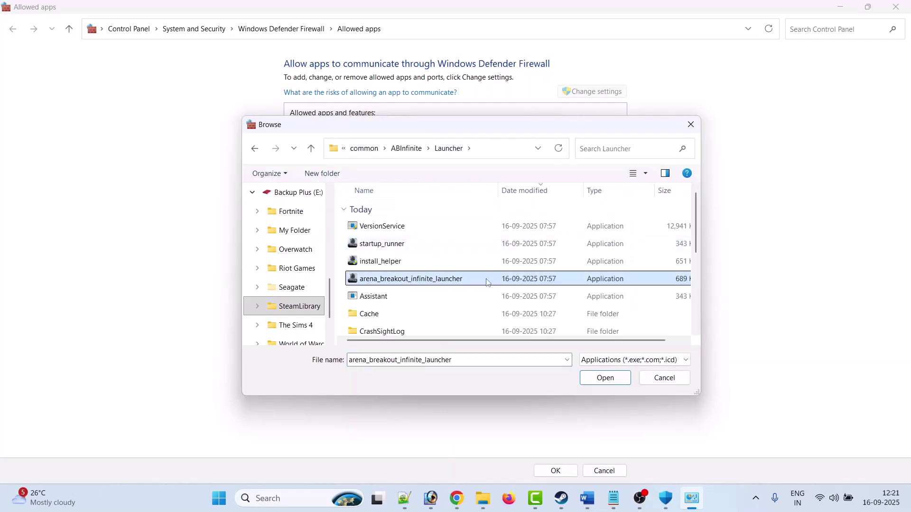
pyautogui.click(605, 383)
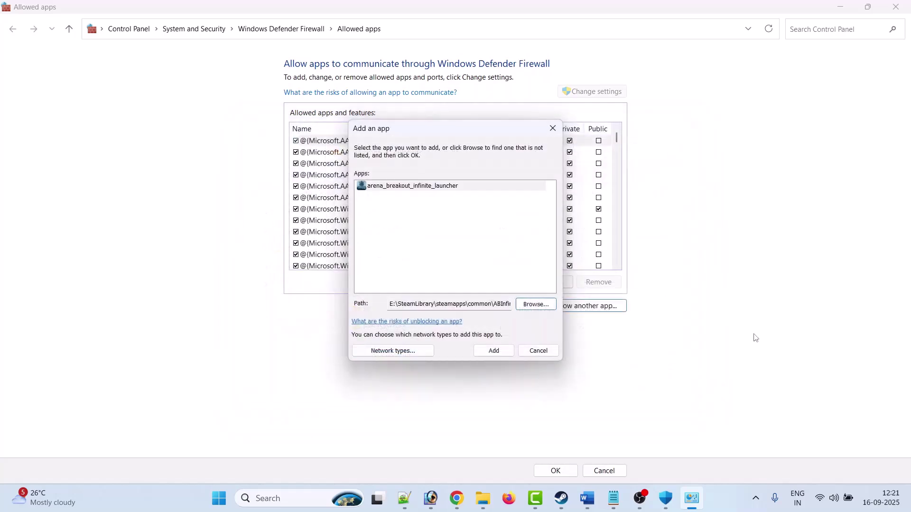
pyautogui.click(494, 350)
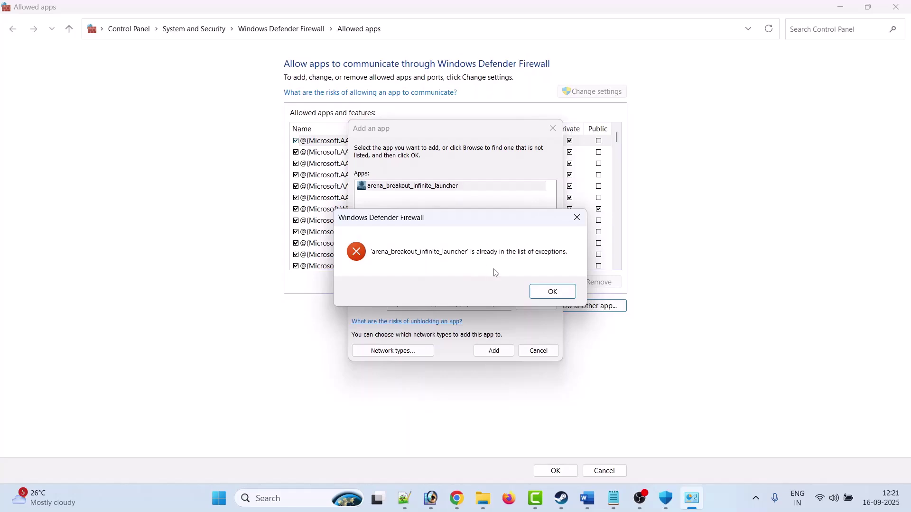
pyautogui.click(554, 292)
# Add UAGame from ABInfinite\Binaries\Win64 as Arena Breakout Infinite in the firewall
pyautogui.click(593, 307)
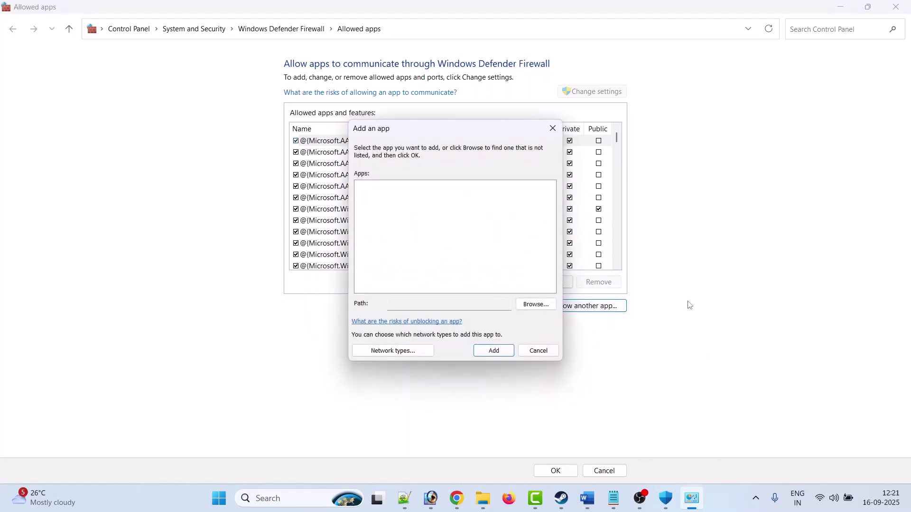
pyautogui.click(536, 306)
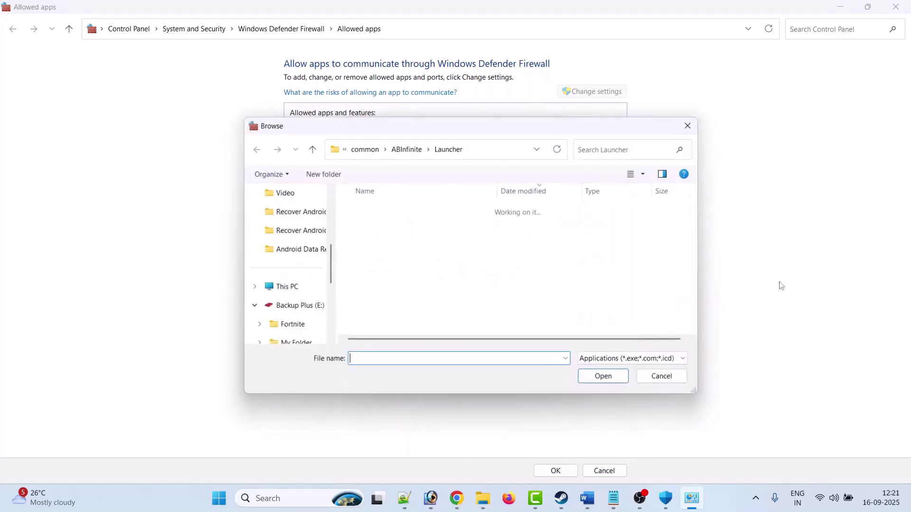
pyautogui.click(409, 148)
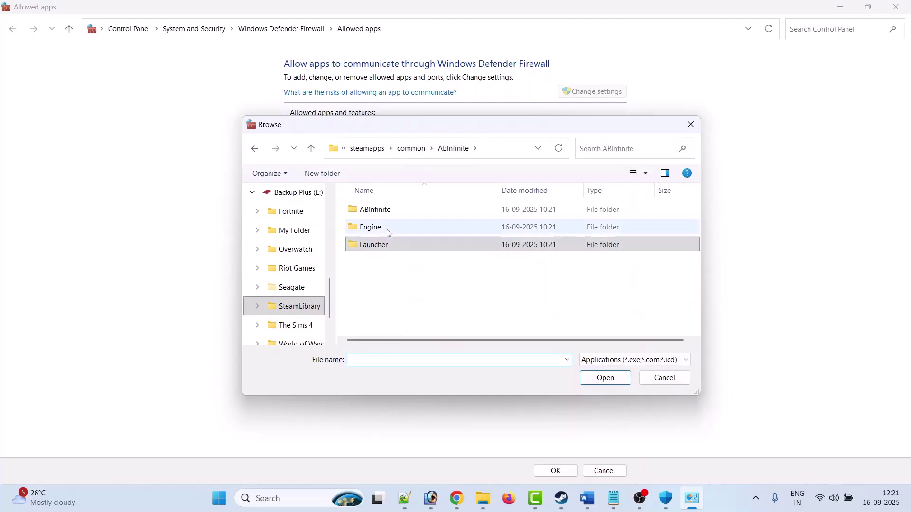
pyautogui.doubleClick(400, 215)
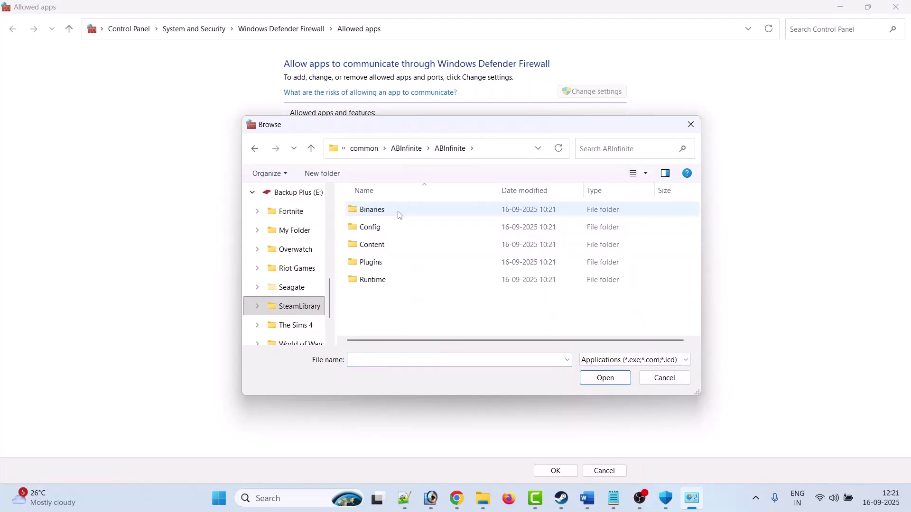
pyautogui.doubleClick(400, 211)
pyautogui.doubleClick(382, 228)
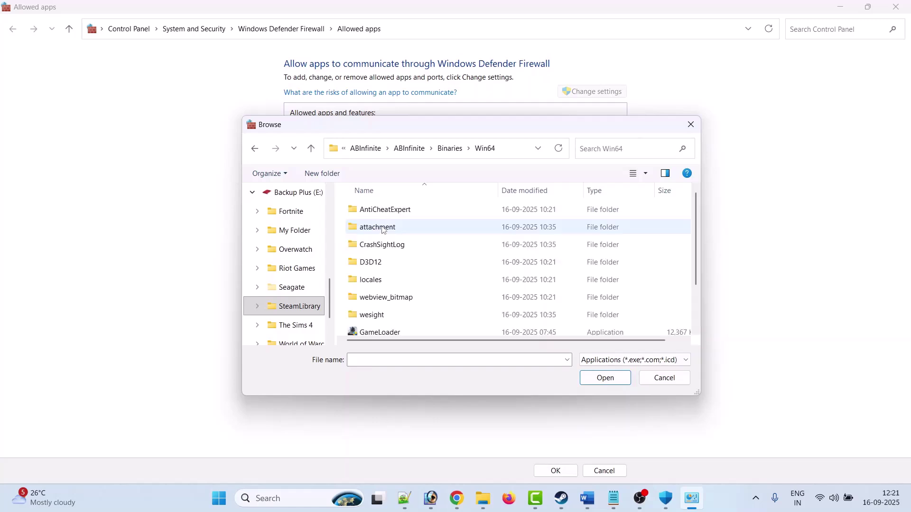
pyautogui.scroll(-1, 384, 229)
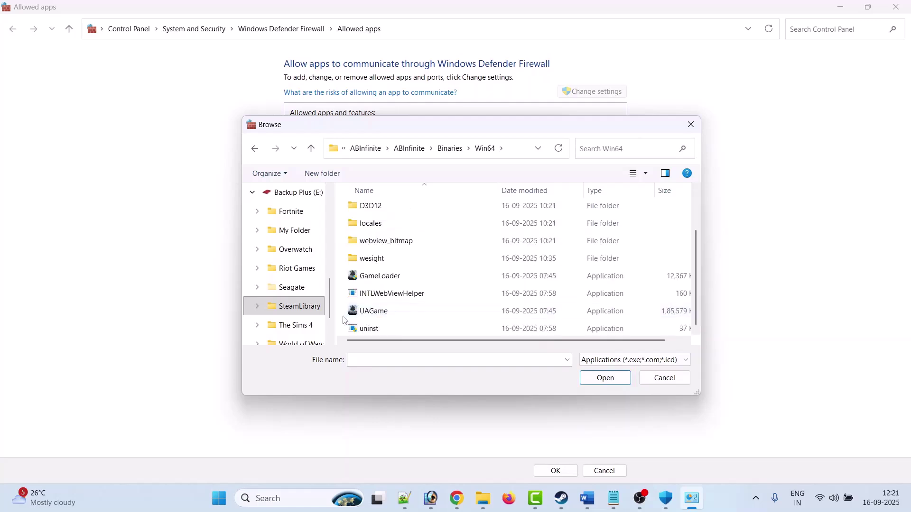
pyautogui.click(385, 313)
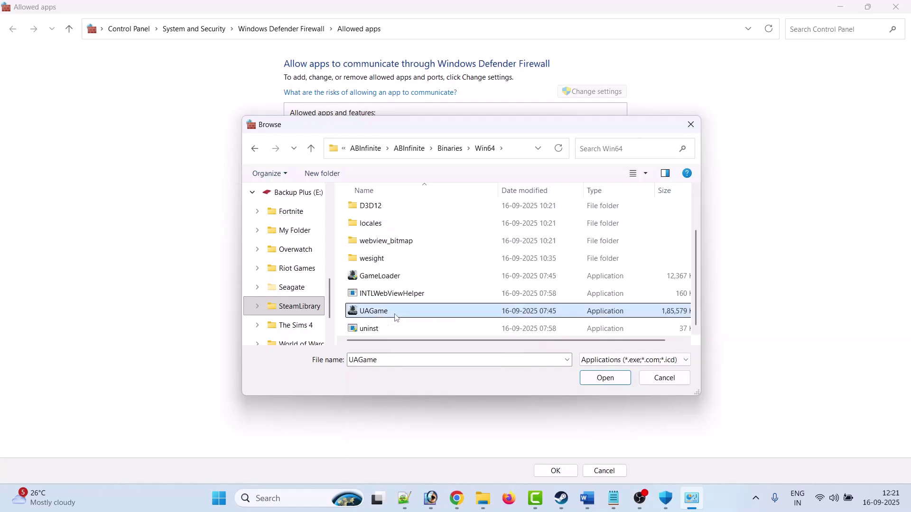
pyautogui.click(599, 379)
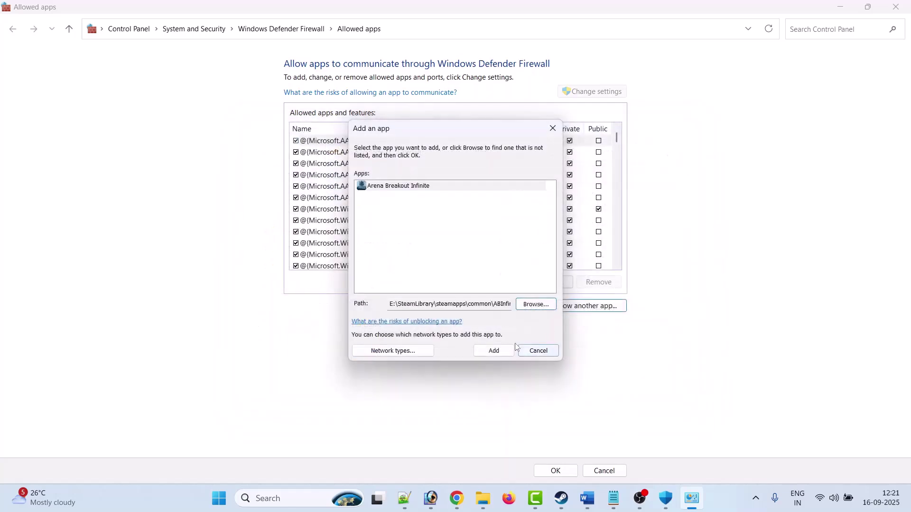
pyautogui.click(497, 350)
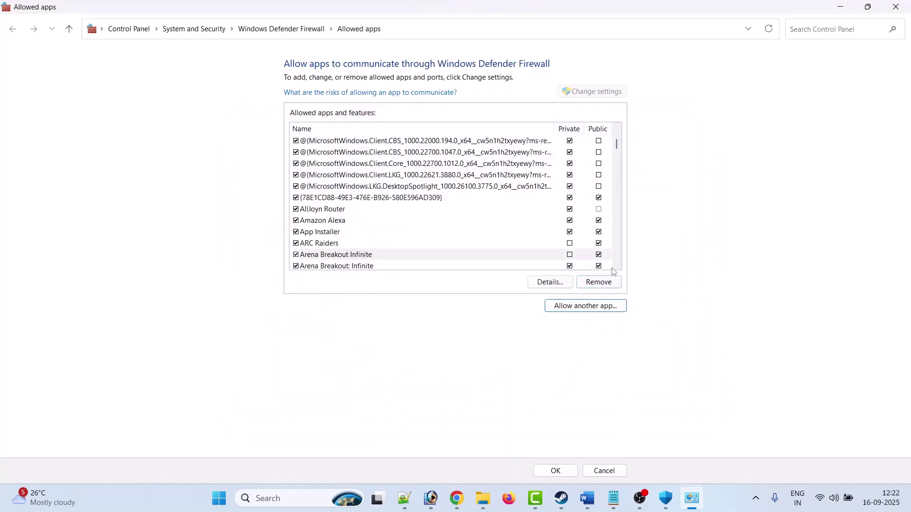
# Allow Arena Breakout Infinite on private networks, save, and bring Steam forward
pyautogui.scroll(-3, 435, 236)
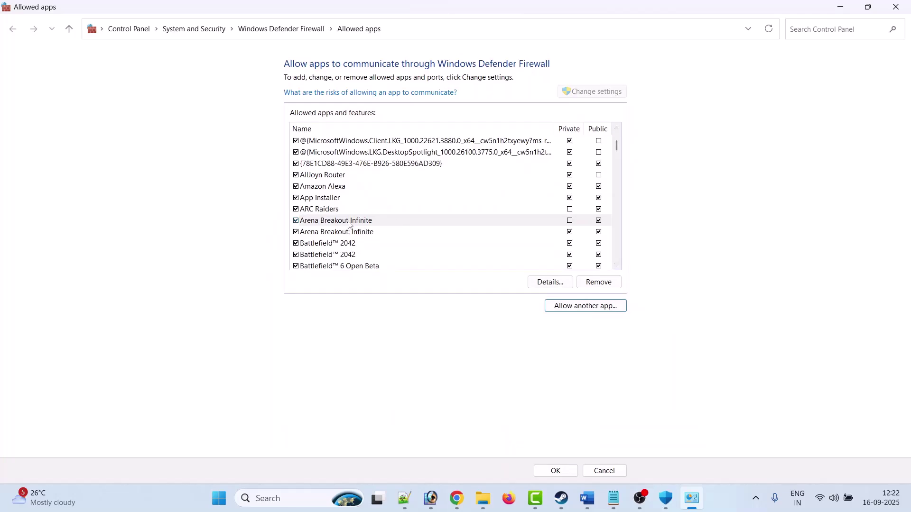
pyautogui.click(569, 221)
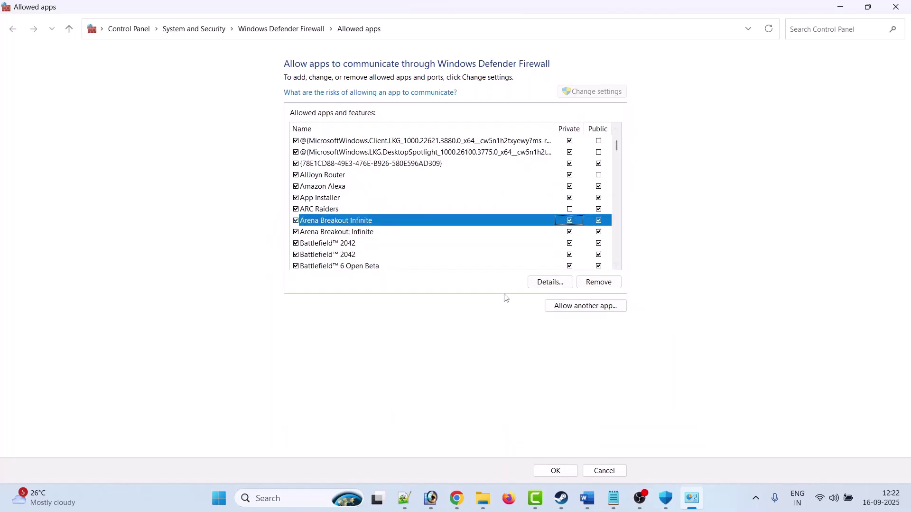
pyautogui.click(550, 470)
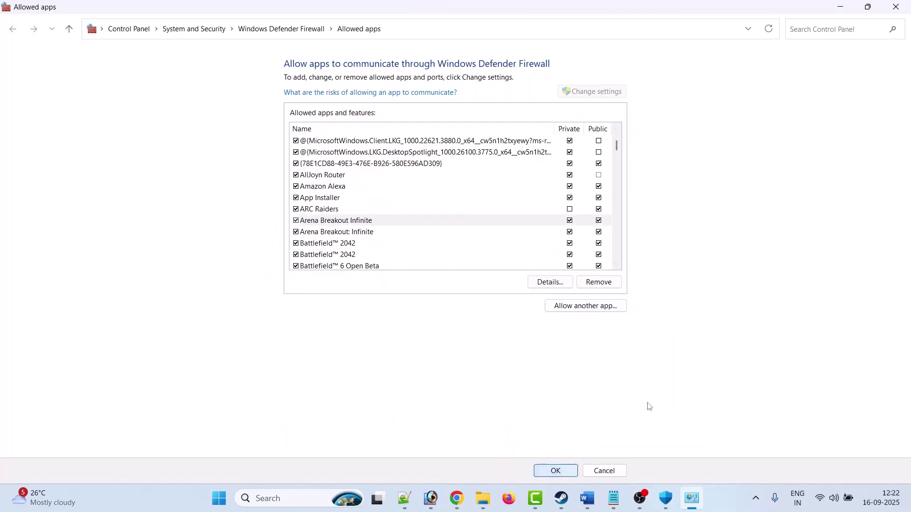
pyautogui.click(574, 508)
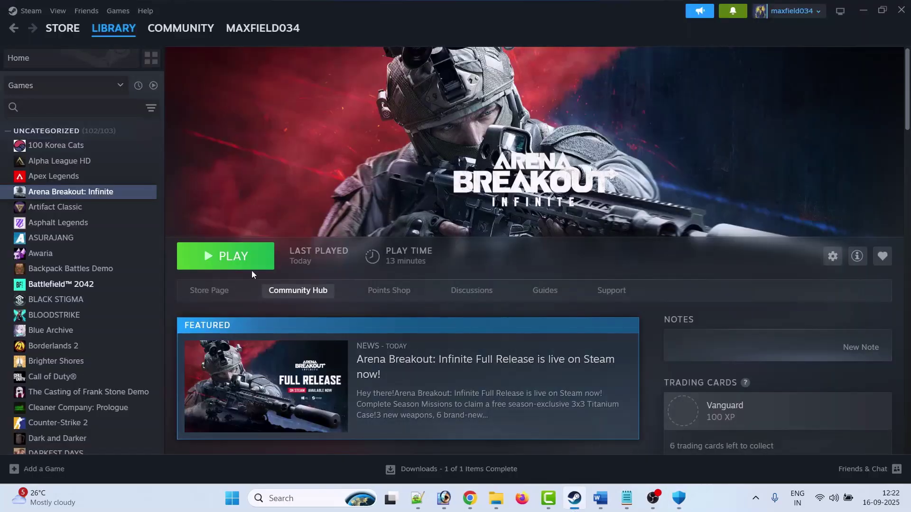
# Paste the Fix 8 heading on running the game on the dedicated graphics card
pyautogui.click(600, 498)
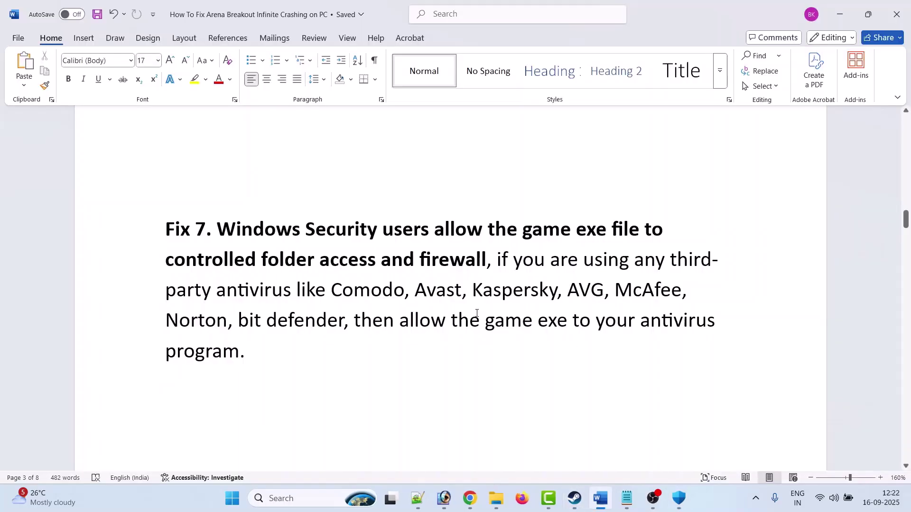
pyautogui.scroll(-2, 498, 318)
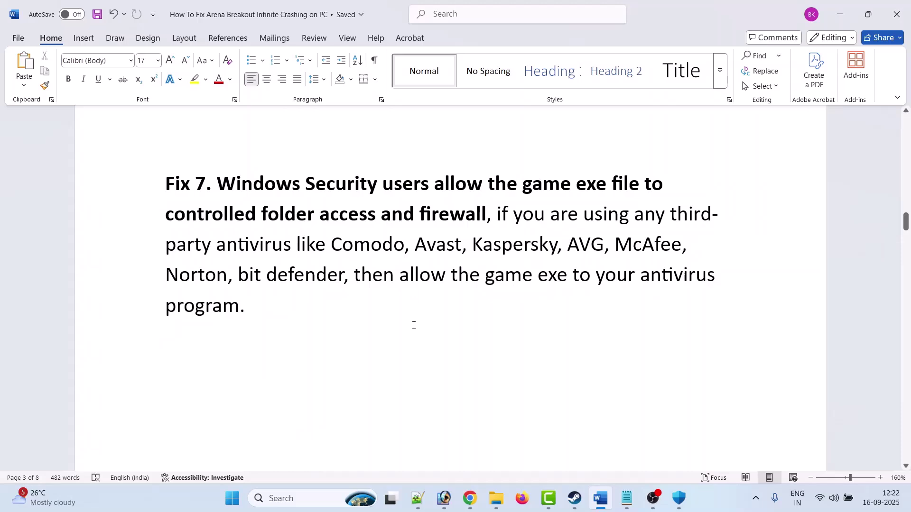
pyautogui.write('Fix 8. Run the game on Dedicate Graphics card driver')
# Search Windows for 'graphi' to find Graphics settings
pyautogui.scroll(-1, 442, 278)
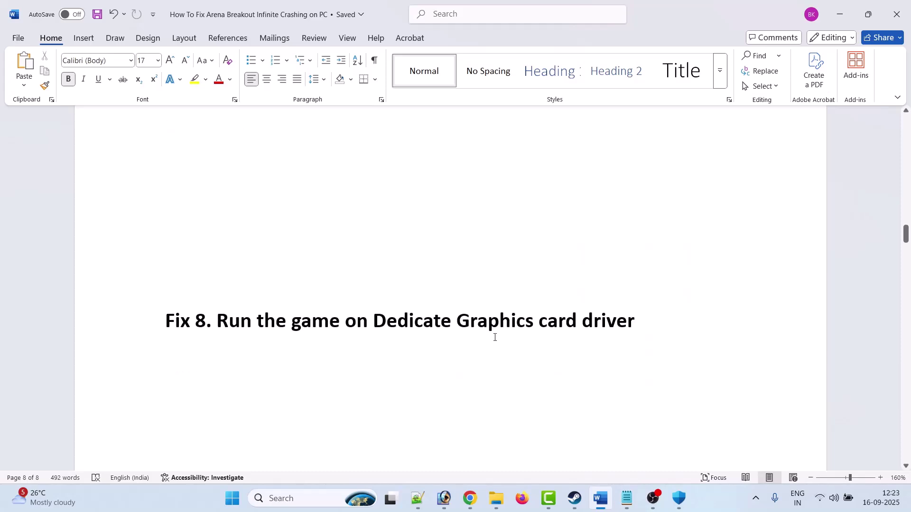
pyautogui.scroll(-1, 493, 336)
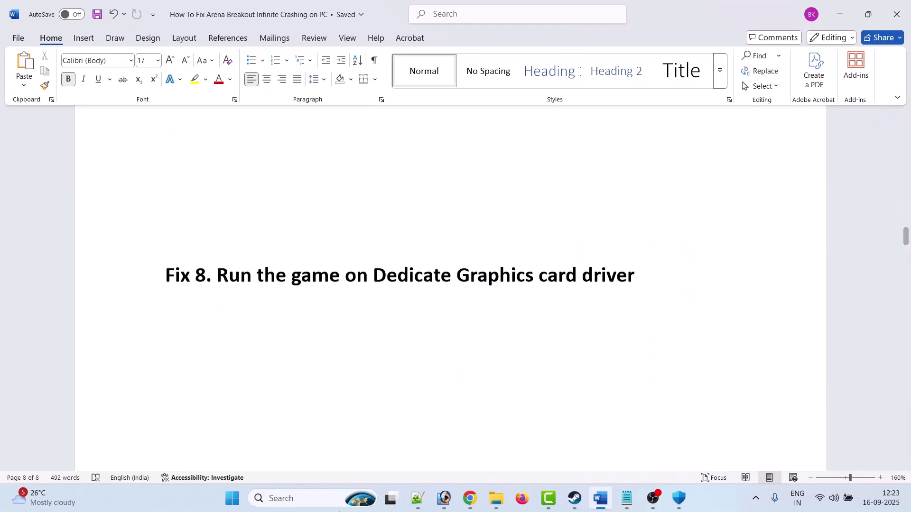
pyautogui.click(318, 505)
pyautogui.write('graphics')
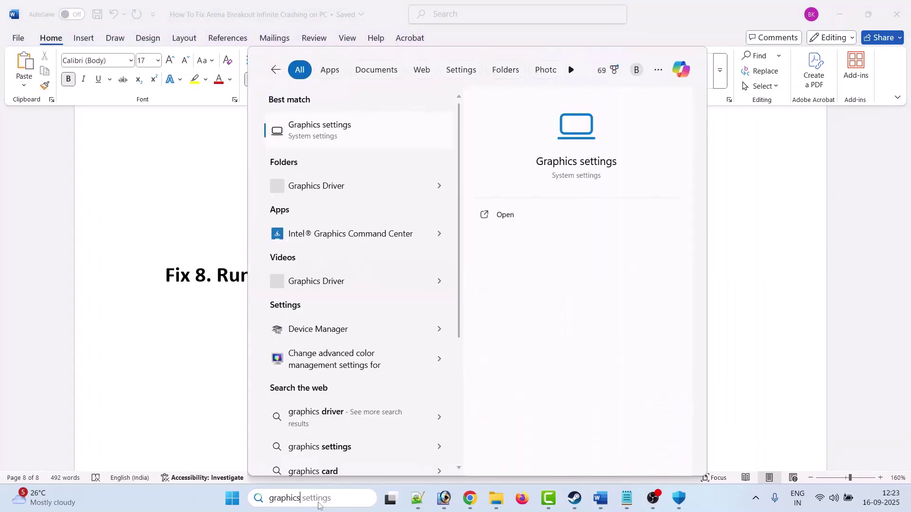
# Add arena_breakout_infinite_launcher from ABInfinite\Launcher to the Graphics custom app list
pyautogui.click(526, 222)
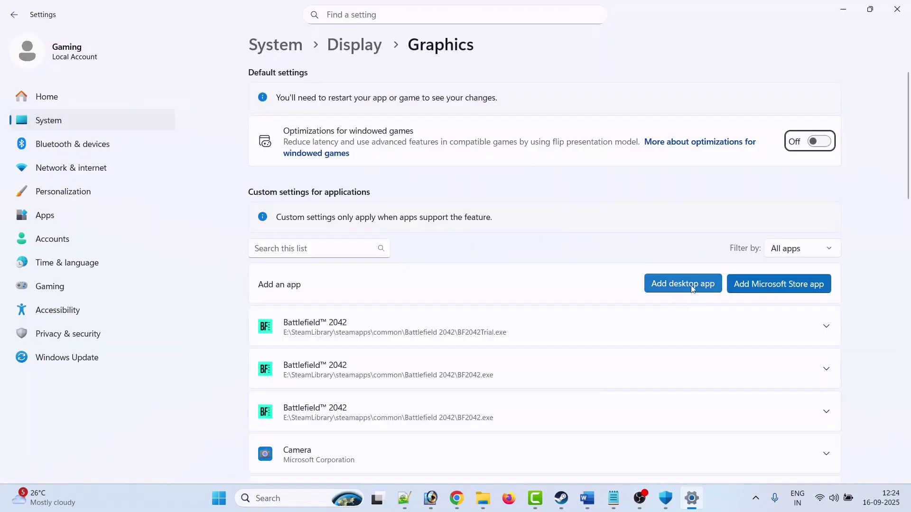
pyautogui.click(693, 287)
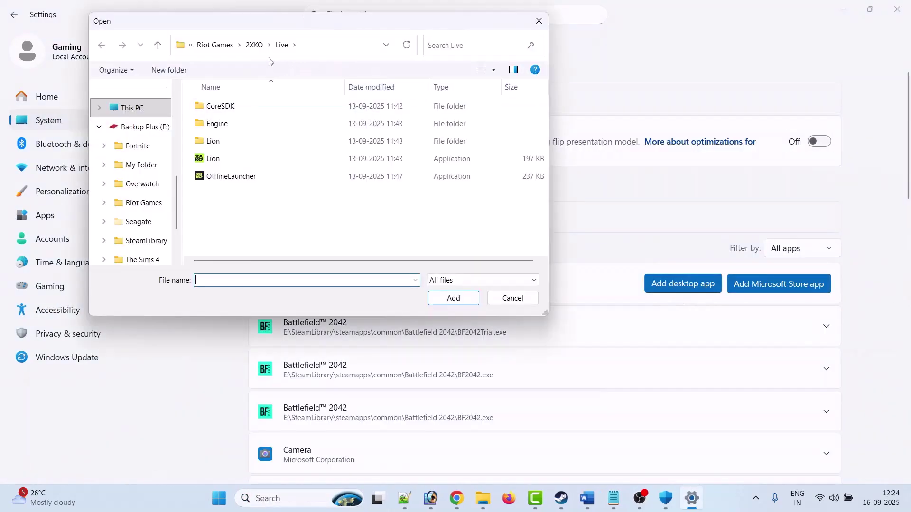
pyautogui.click(146, 241)
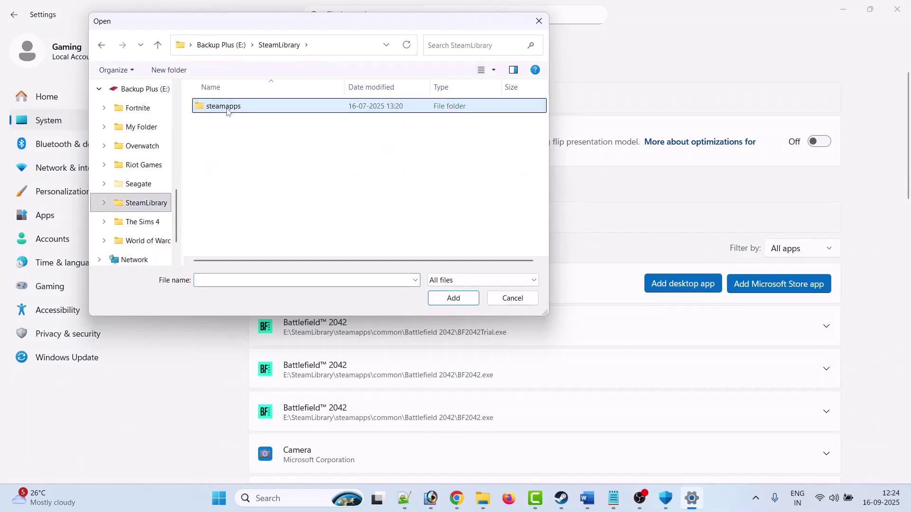
pyautogui.doubleClick(223, 107)
pyautogui.doubleClick(223, 107)
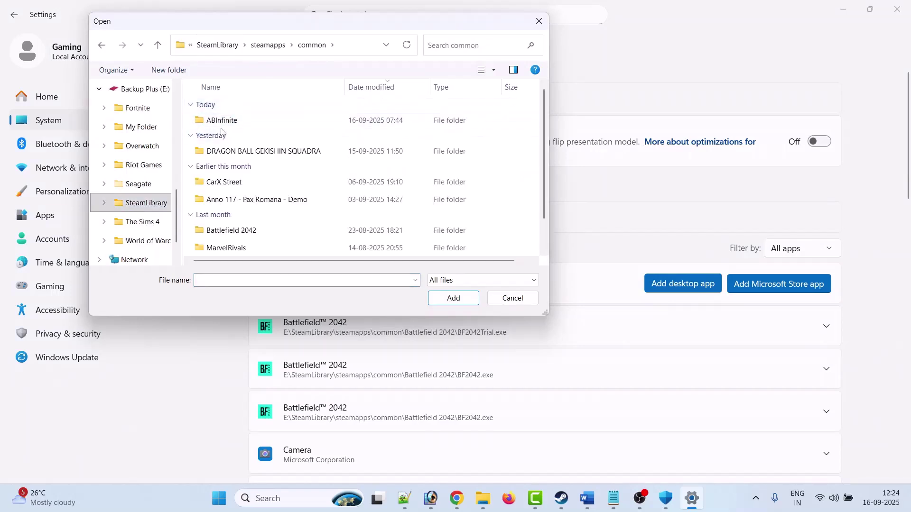
pyautogui.doubleClick(246, 122)
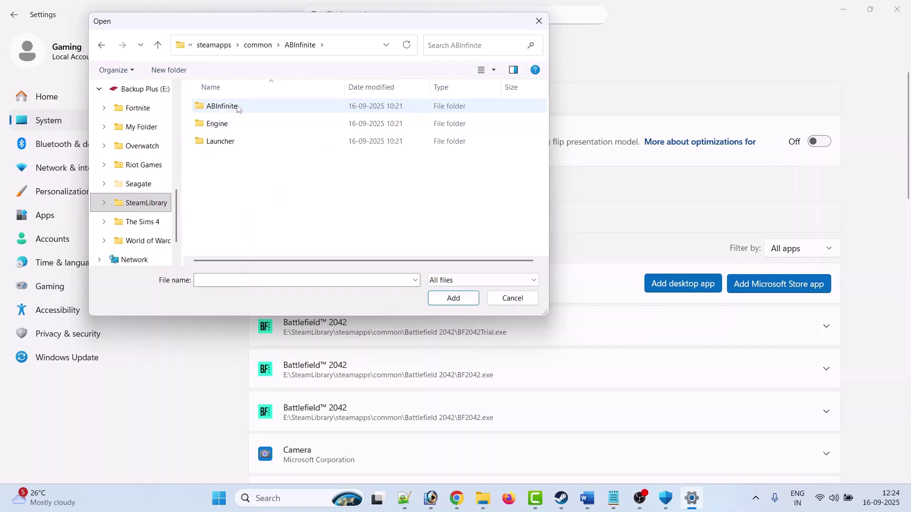
pyautogui.doubleClick(234, 145)
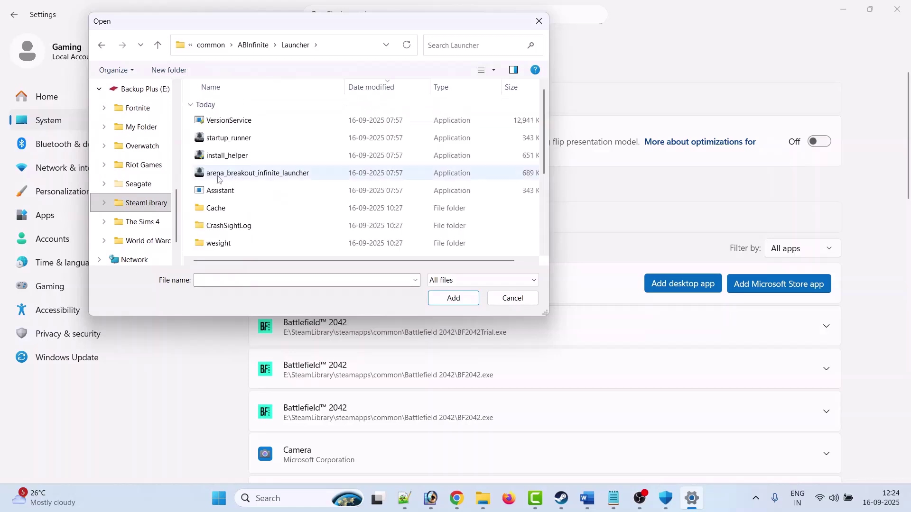
pyautogui.click(286, 175)
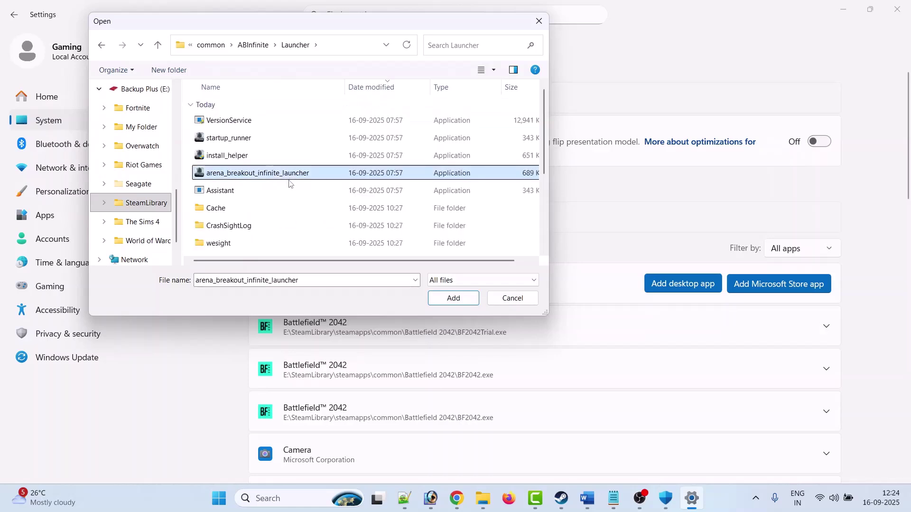
pyautogui.click(453, 299)
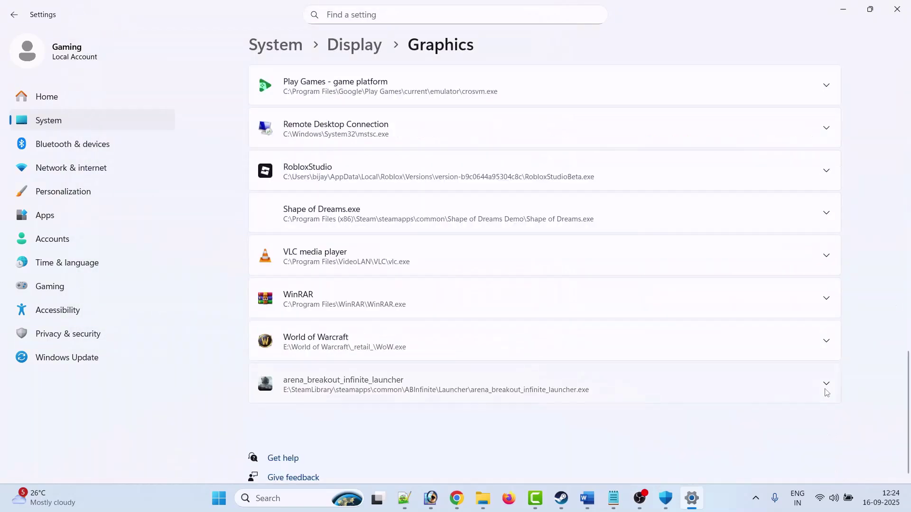
# Set the launcher's GPU preference to High Performance
pyautogui.click(826, 389)
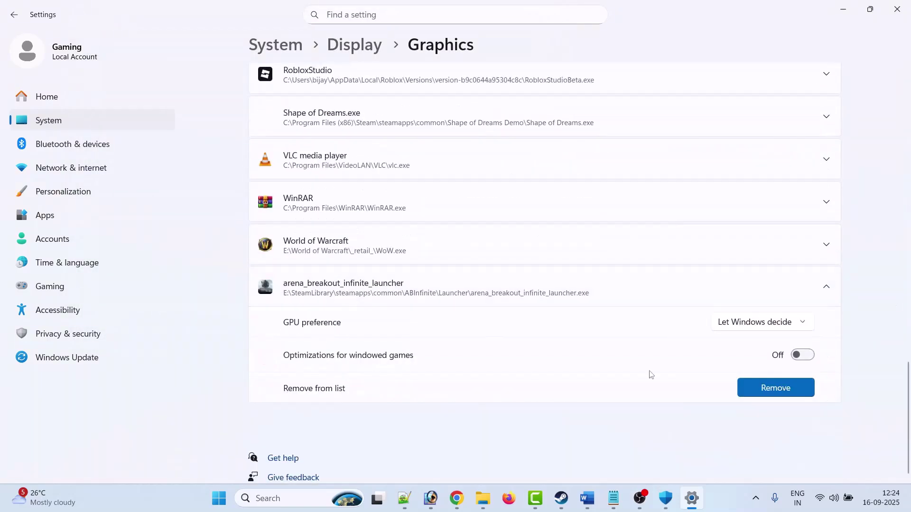
pyautogui.click(776, 330)
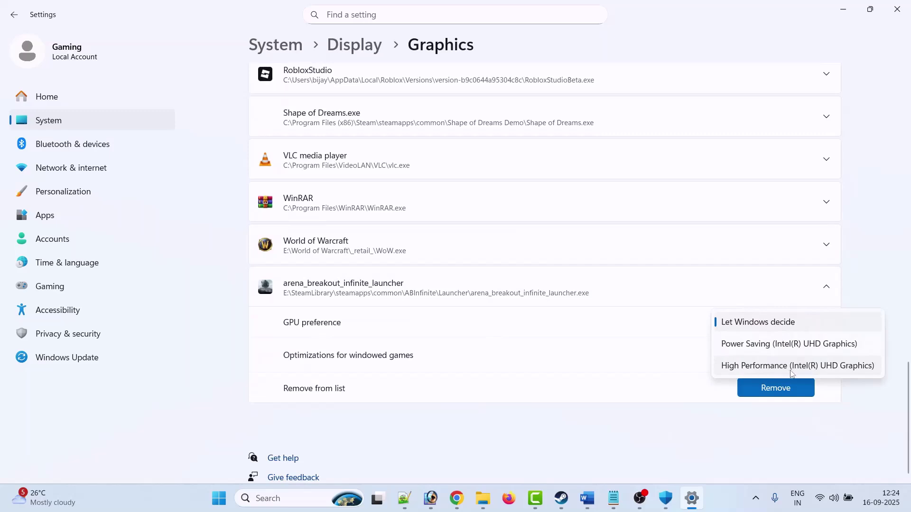
pyautogui.click(824, 371)
pyautogui.scroll(12, 867, 294)
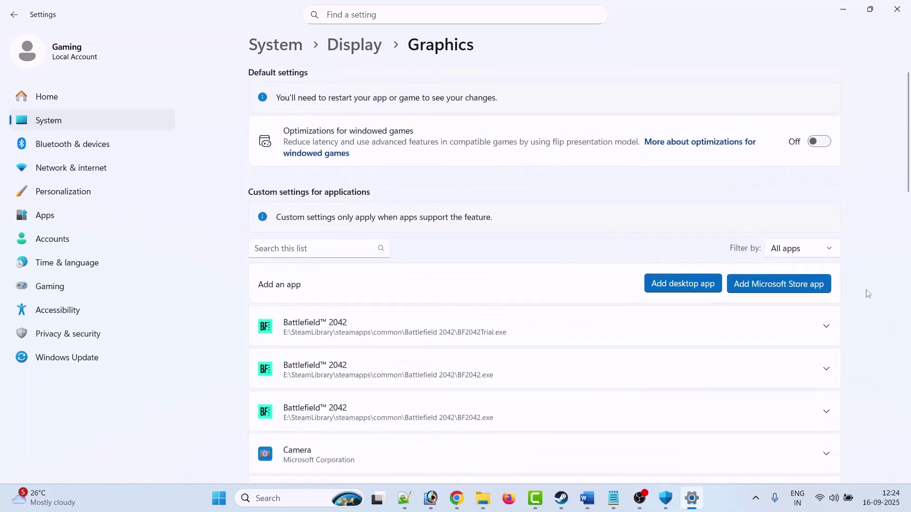
# Add UAGame from ABInfinite\ABInfinite\Binaries\Win64 to the Graphics app list
pyautogui.click(696, 290)
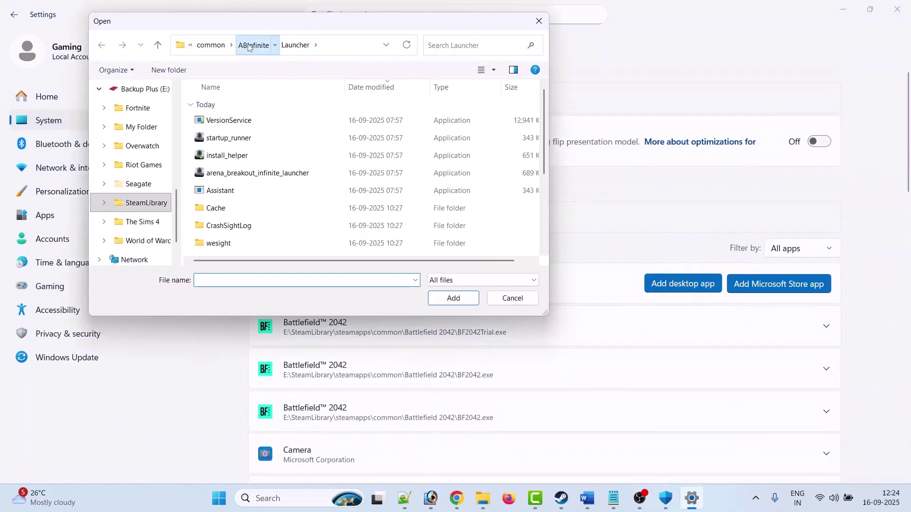
pyautogui.click(258, 45)
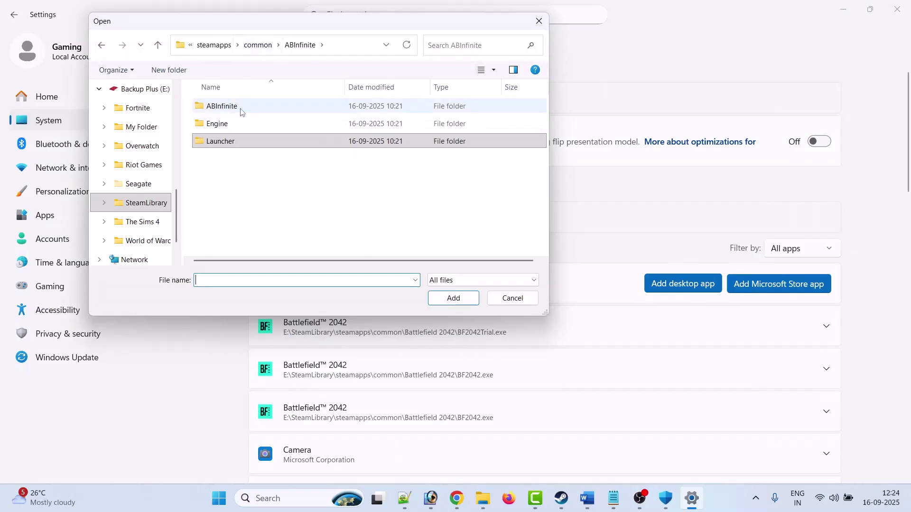
pyautogui.doubleClick(228, 107)
pyautogui.click(243, 110)
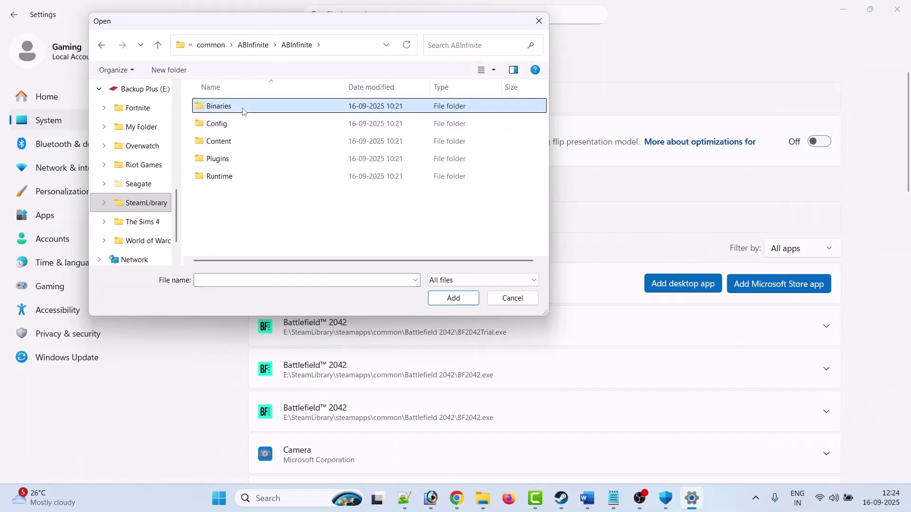
pyautogui.doubleClick(242, 108)
pyautogui.doubleClick(239, 123)
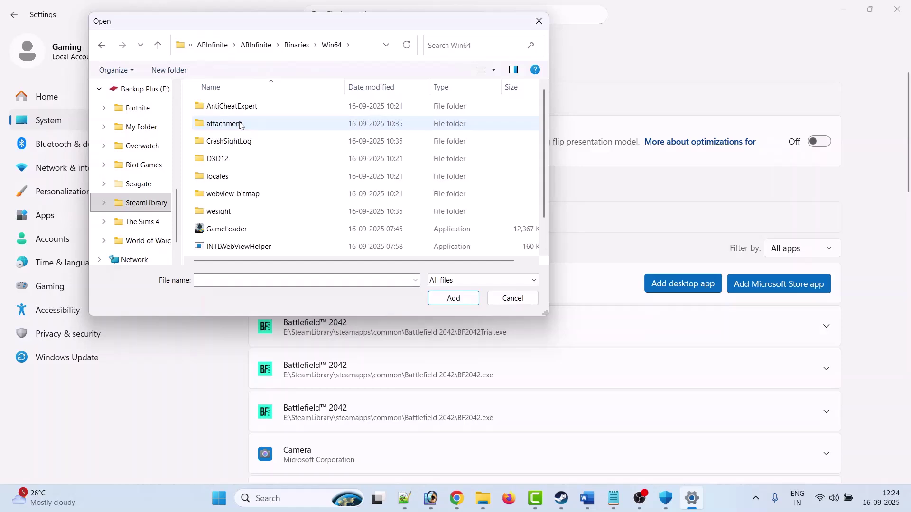
pyautogui.scroll(-1, 238, 247)
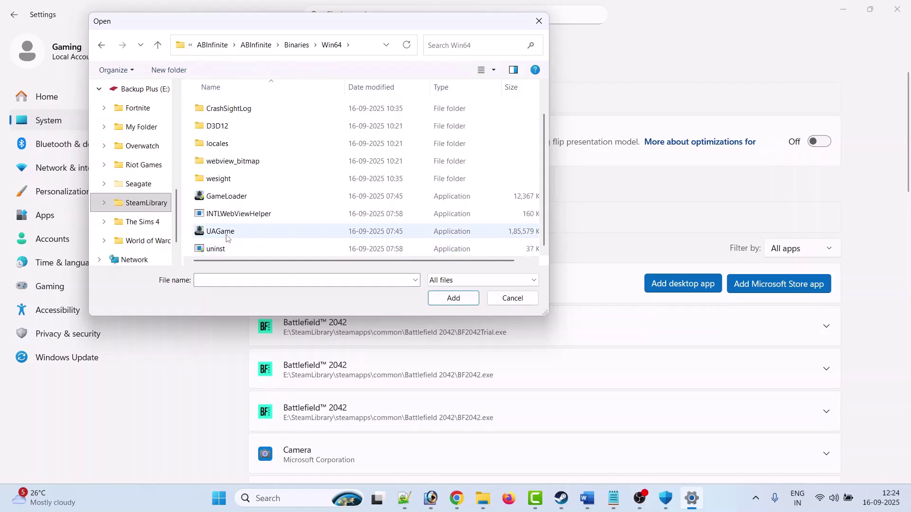
pyautogui.click(228, 235)
pyautogui.click(446, 304)
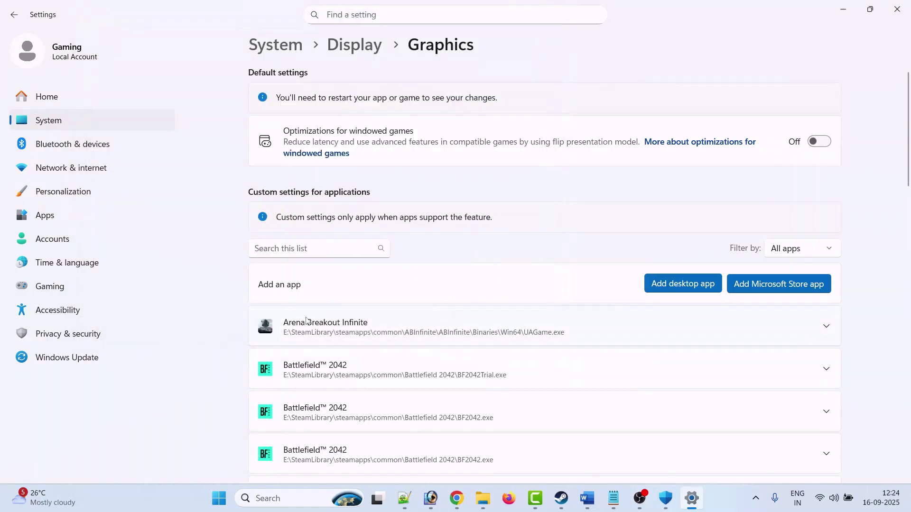
# Set Arena Breakout Infinite's GPU preference to High Performance
pyautogui.click(825, 331)
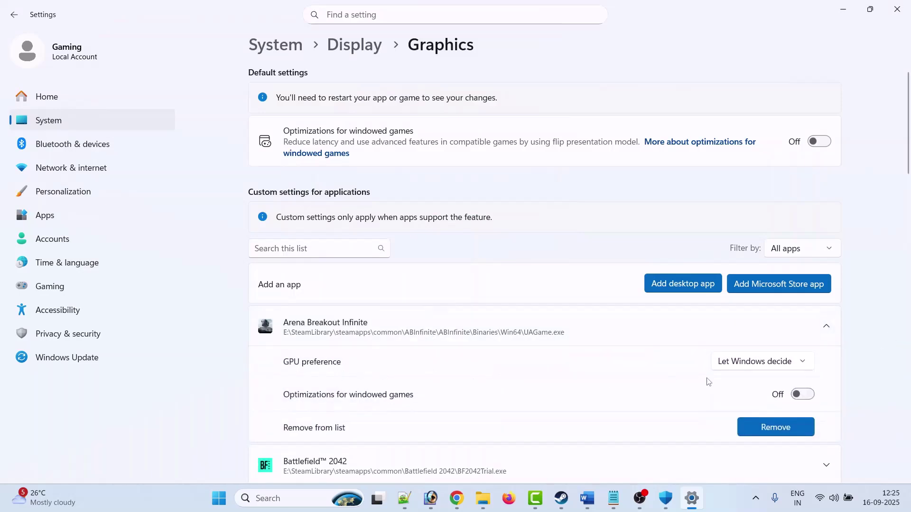
pyautogui.click(765, 362)
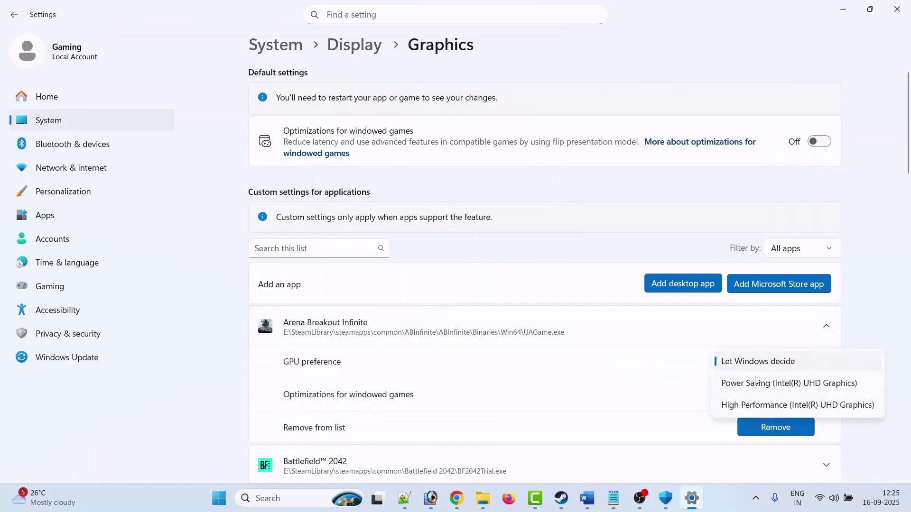
pyautogui.click(782, 407)
# Close Settings, glance at Steam's Arena Breakout: Infinite page, then return to Word's Fix 9
pyautogui.click(907, 3)
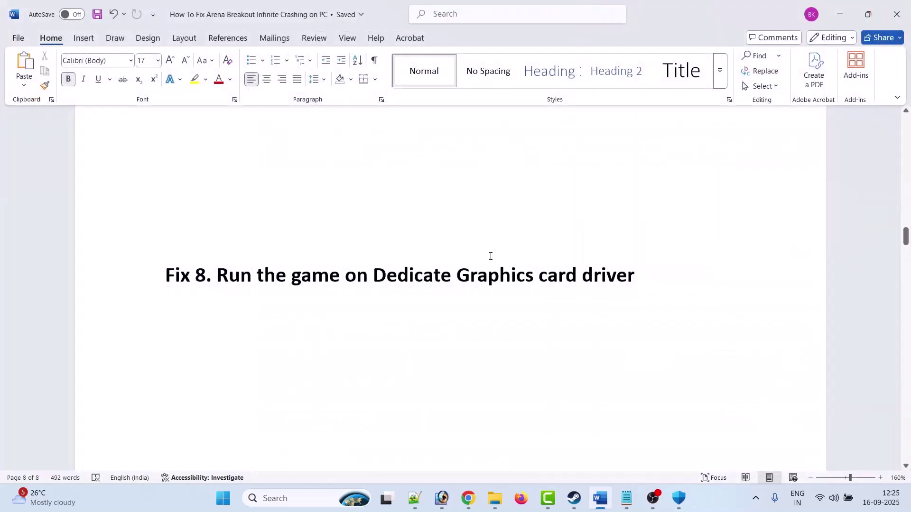
pyautogui.click(574, 498)
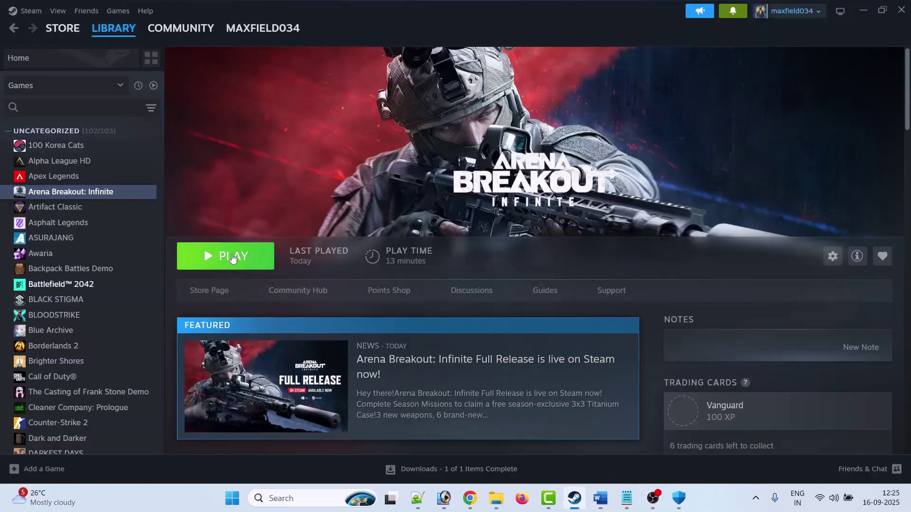
pyautogui.hotkey('alt', 'Tab')
pyautogui.scroll(-3, 369, 290)
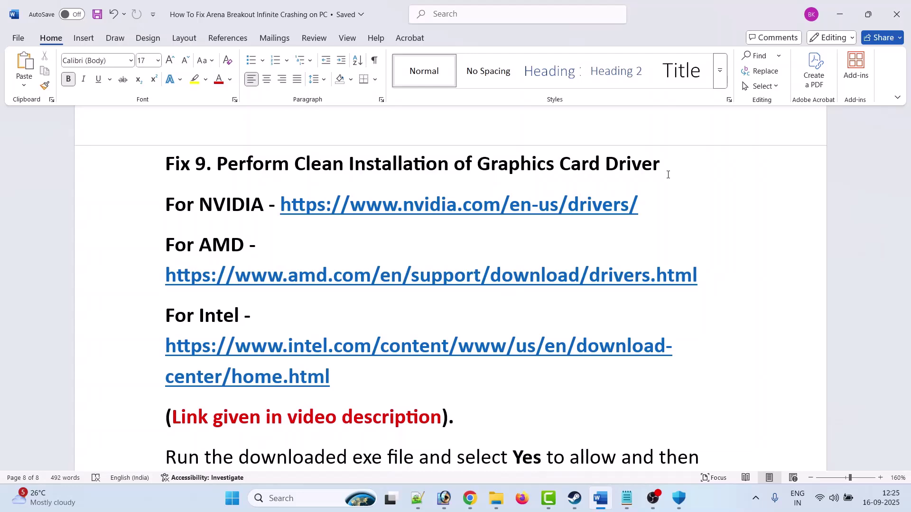
pyautogui.moveTo(676, 165); pyautogui.dragTo(231, 166)
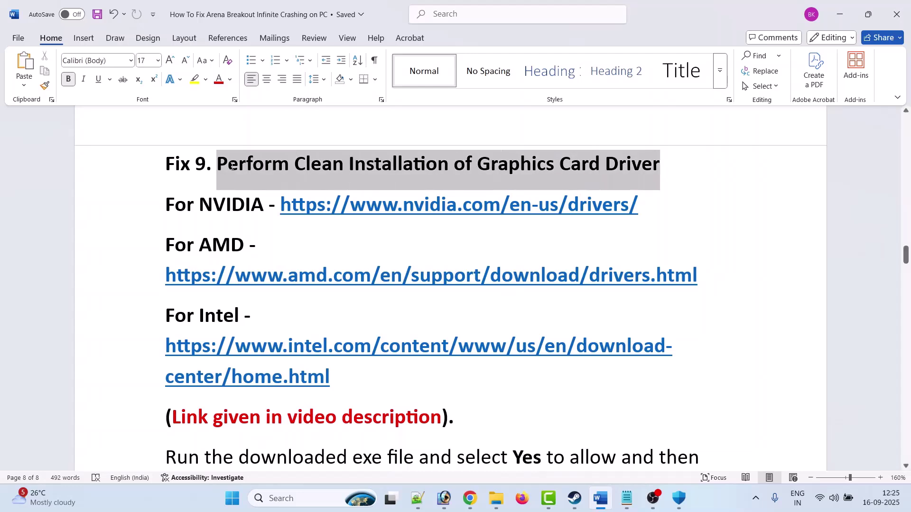
pyautogui.click(742, 204)
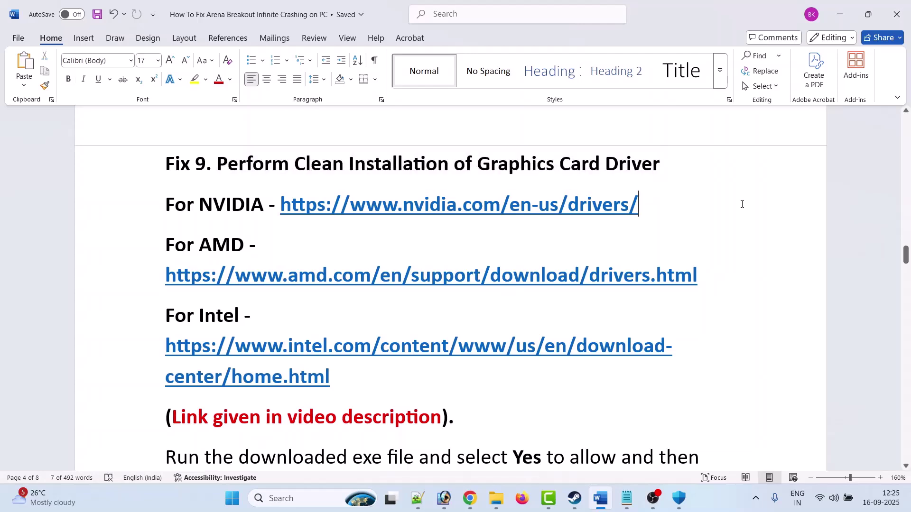
pyautogui.moveTo(652, 206); pyautogui.dragTo(284, 205)
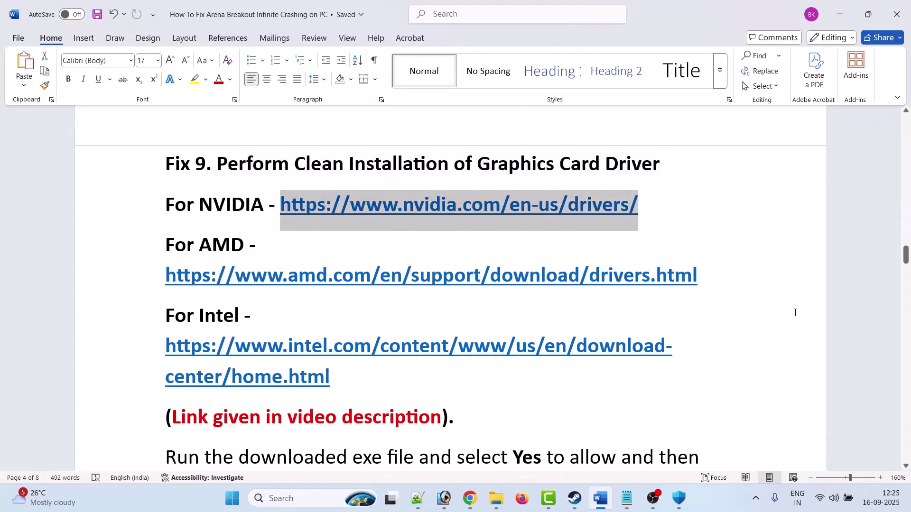
pyautogui.moveTo(726, 279); pyautogui.dragTo(166, 278)
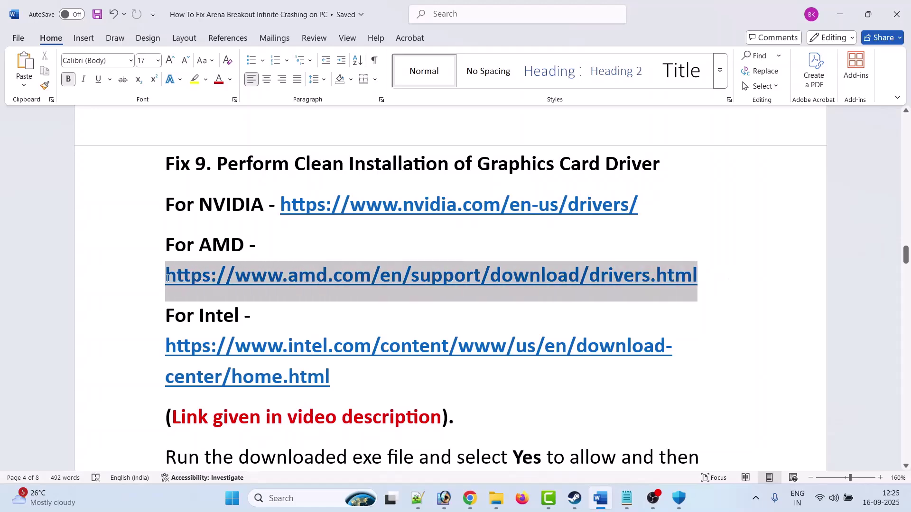
pyautogui.click(728, 347)
pyautogui.scroll(-1, 321, 311)
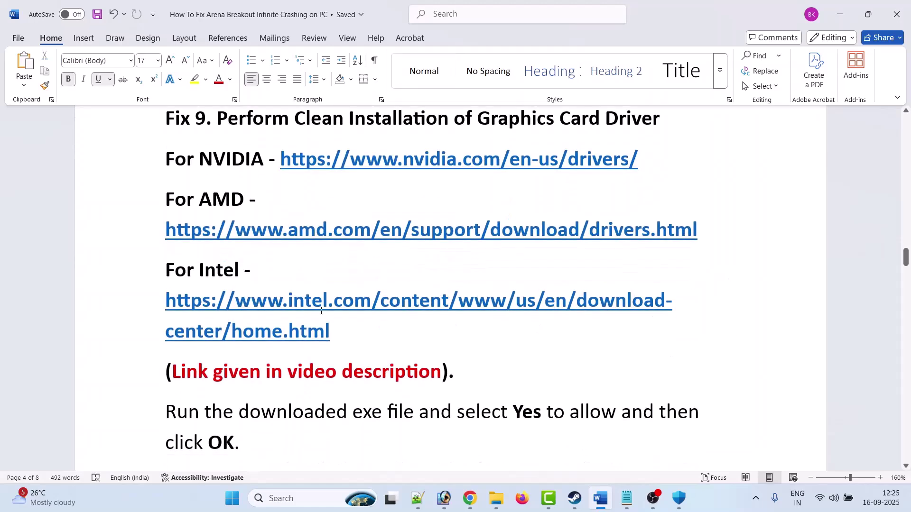
pyautogui.moveTo(354, 330); pyautogui.dragTo(166, 303)
pyautogui.click(404, 349)
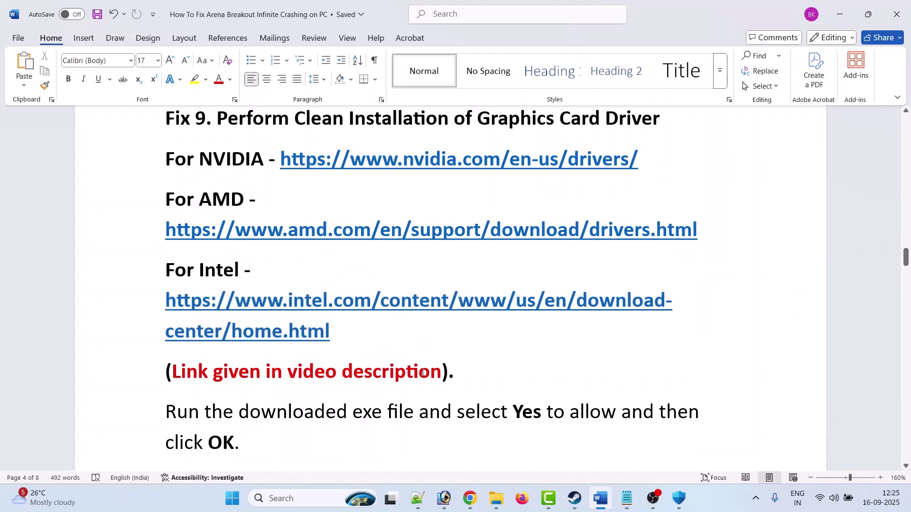
pyautogui.moveTo(441, 373); pyautogui.dragTo(172, 374)
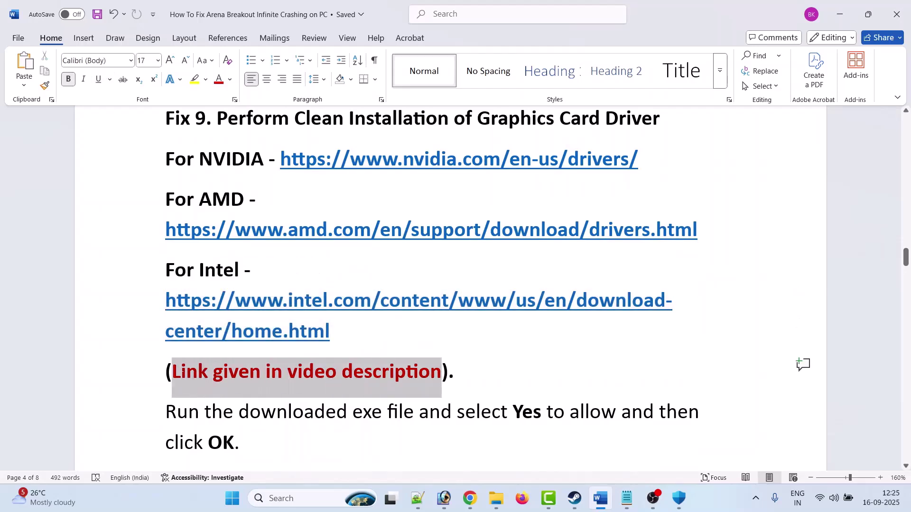
pyautogui.scroll(1, 527, 332)
pyautogui.click(381, 248)
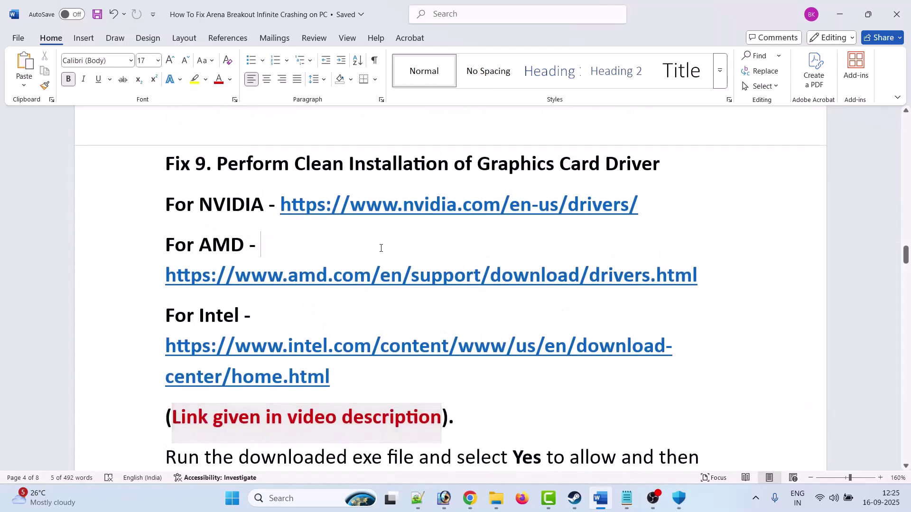
pyautogui.moveTo(640, 205); pyautogui.dragTo(282, 211)
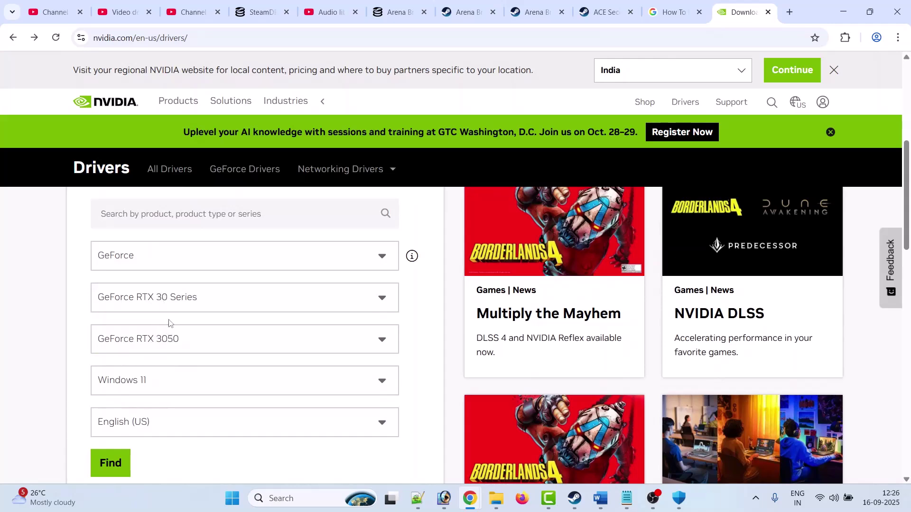
# Find GeForce RTX 3050 drivers and highlight the Game Ready Driver version 581.29
pyautogui.scroll(-3, 58, 361)
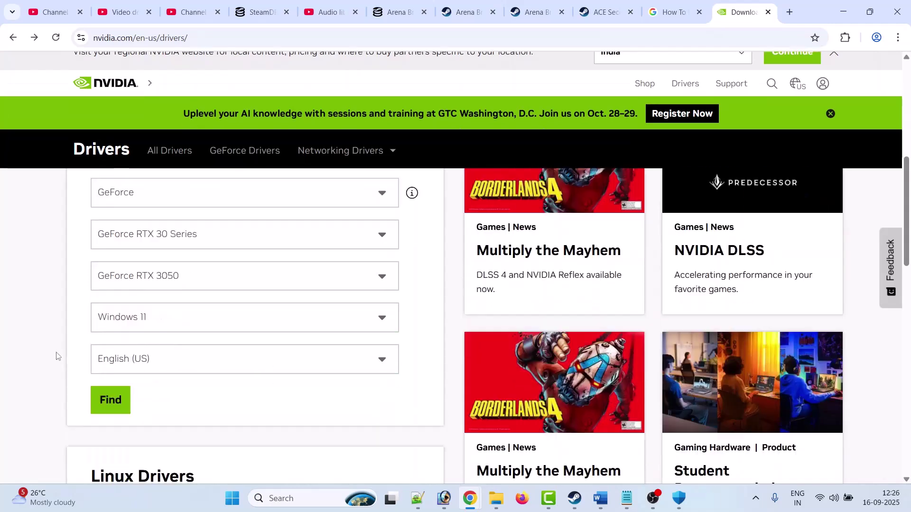
pyautogui.click(116, 347)
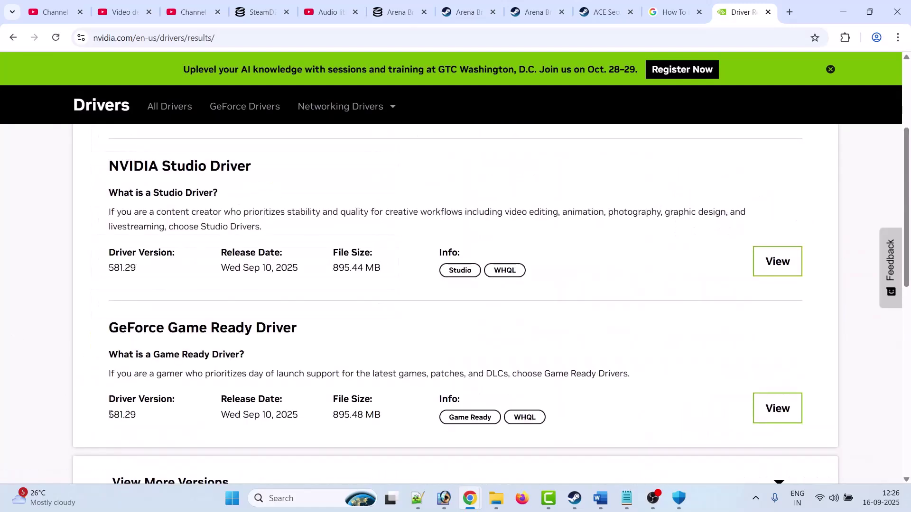
pyautogui.moveTo(110, 417); pyautogui.dragTo(143, 417)
pyautogui.click(187, 393)
pyautogui.moveTo(112, 328); pyautogui.dragTo(435, 332)
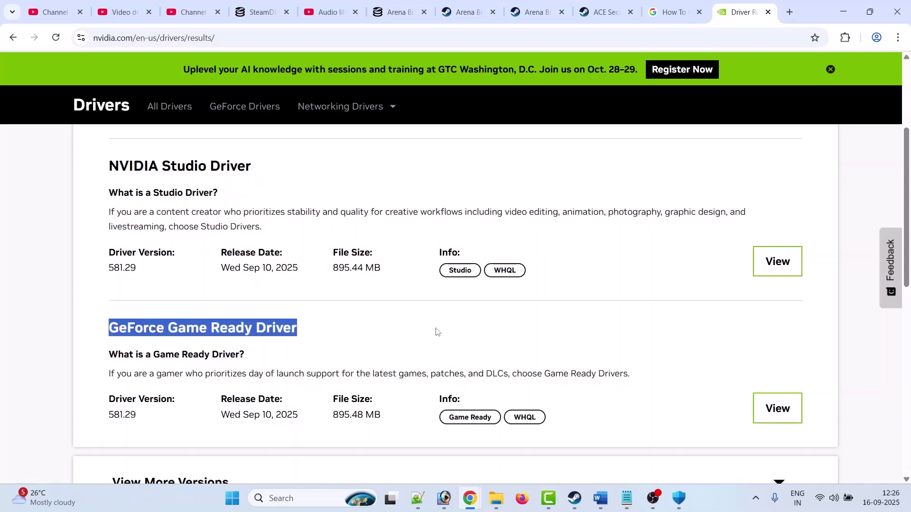
pyautogui.click(442, 332)
# Download Game Ready Driver 581.29 and return to the tutorial document
pyautogui.click(777, 408)
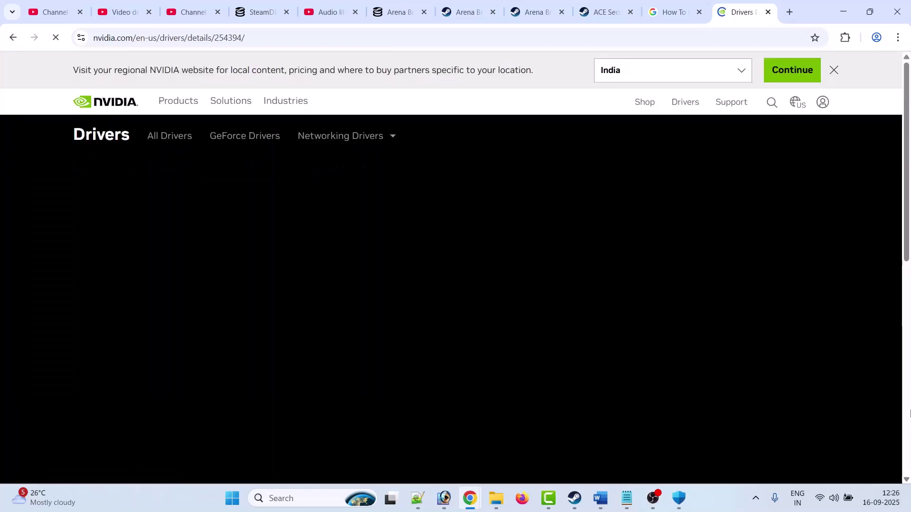
pyautogui.scroll(-1, 198, 361)
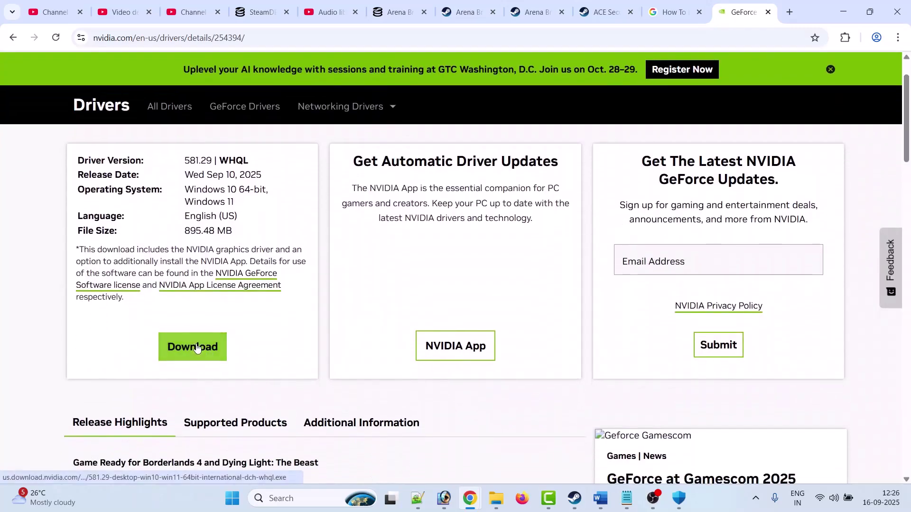
pyautogui.click(198, 348)
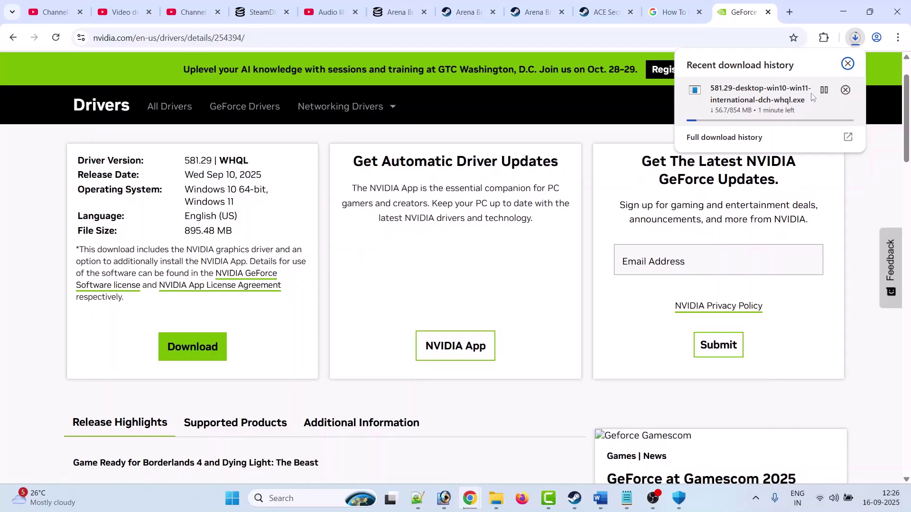
pyautogui.hotkey('alt', 'Tab')
pyautogui.scroll(-1, 305, 196)
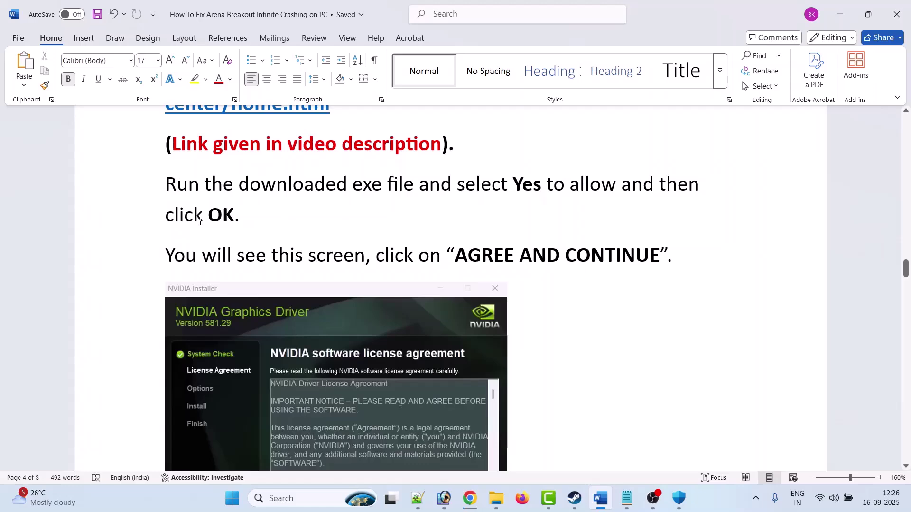
# Read through the NVIDIA clean-install steps down to the Fix 10 heading on verifying game files
pyautogui.scroll(-2, 200, 222)
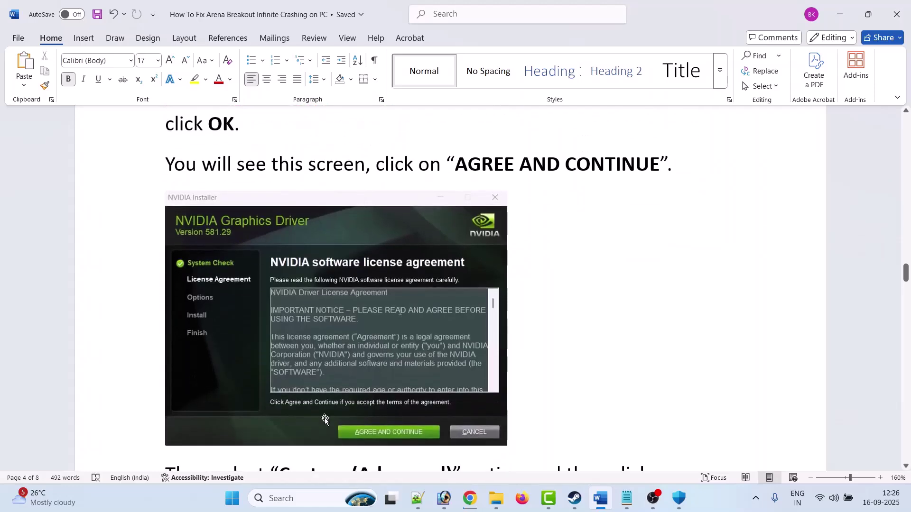
pyautogui.scroll(-4, 383, 373)
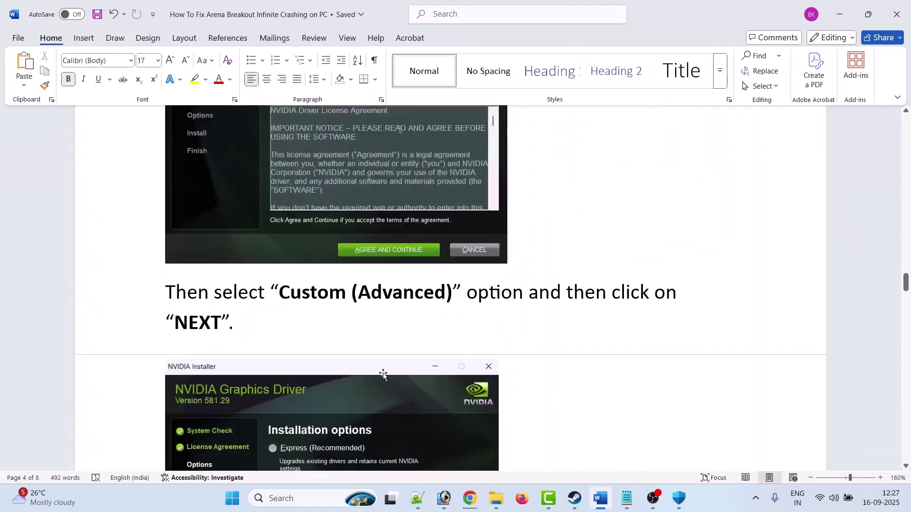
pyautogui.scroll(-3, 383, 373)
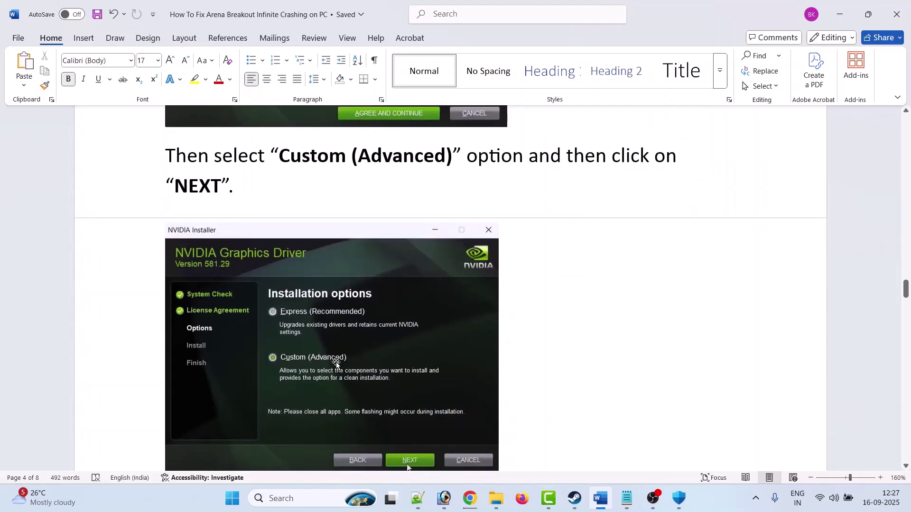
pyautogui.scroll(-1, 335, 363)
pyautogui.scroll(-2, 466, 337)
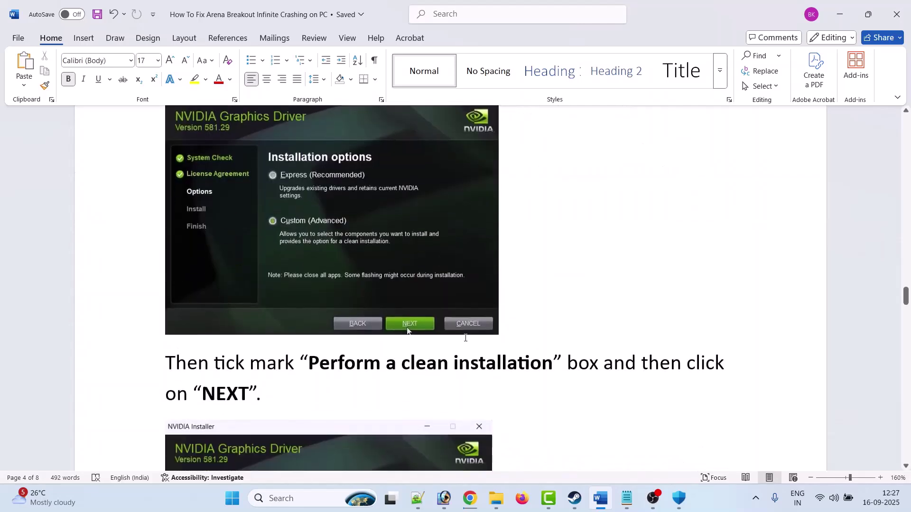
pyautogui.scroll(-5, 465, 337)
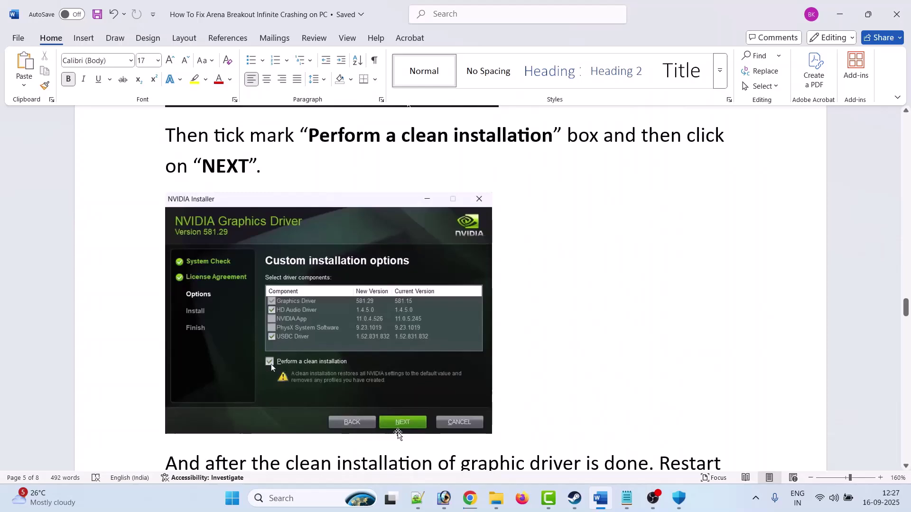
pyautogui.scroll(-3, 408, 432)
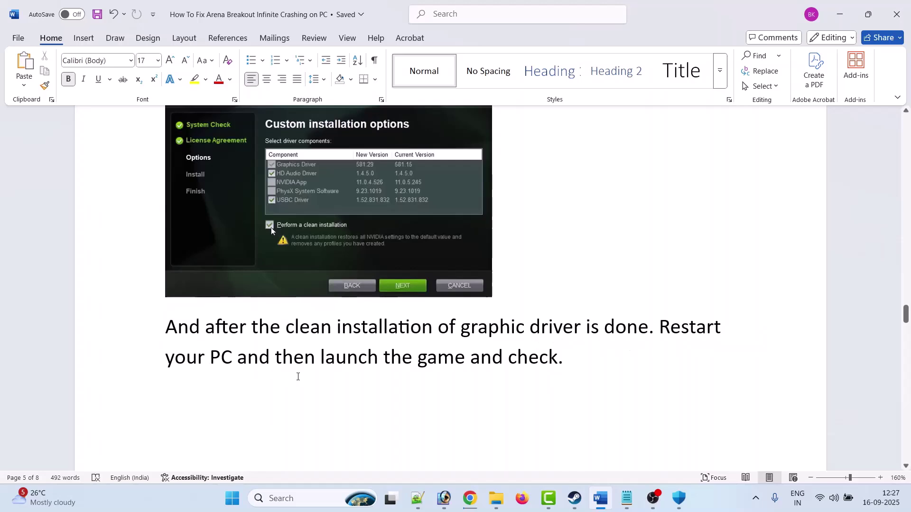
pyautogui.scroll(-8, 465, 346)
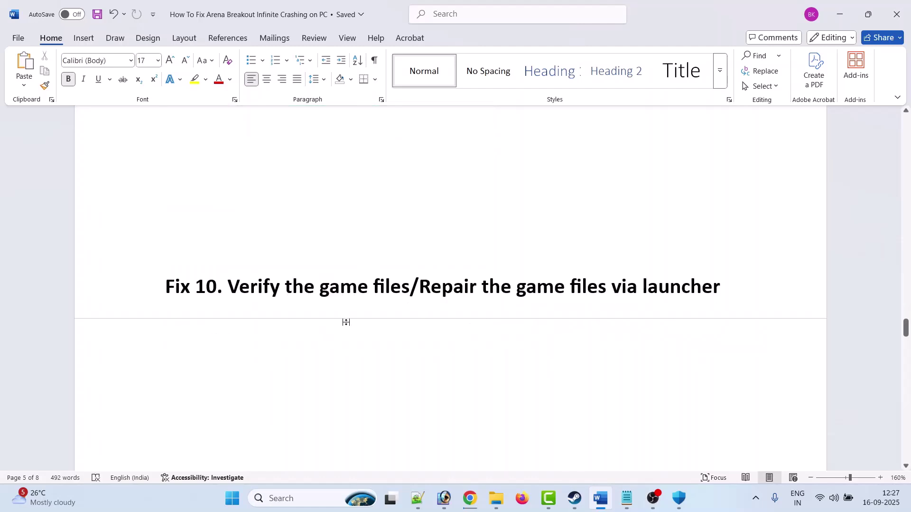
pyautogui.moveTo(239, 289); pyautogui.dragTo(408, 292)
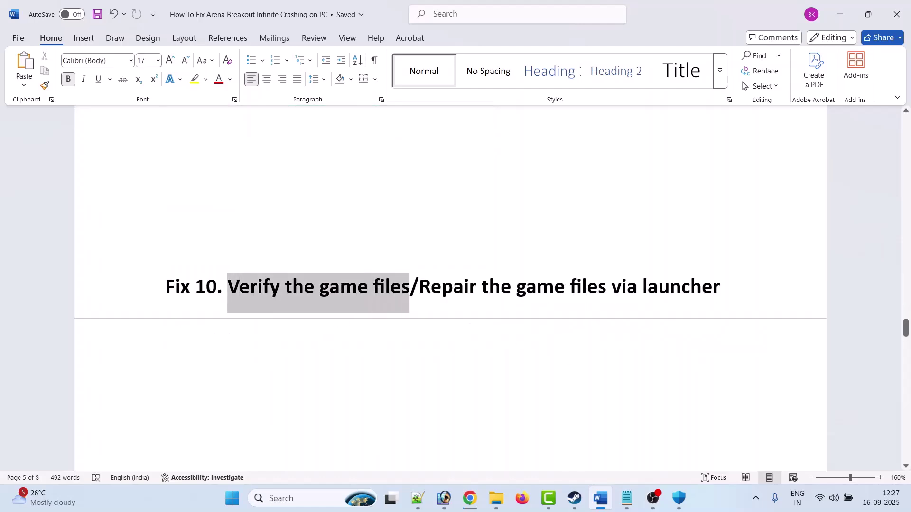
pyautogui.click(590, 364)
pyautogui.click(574, 498)
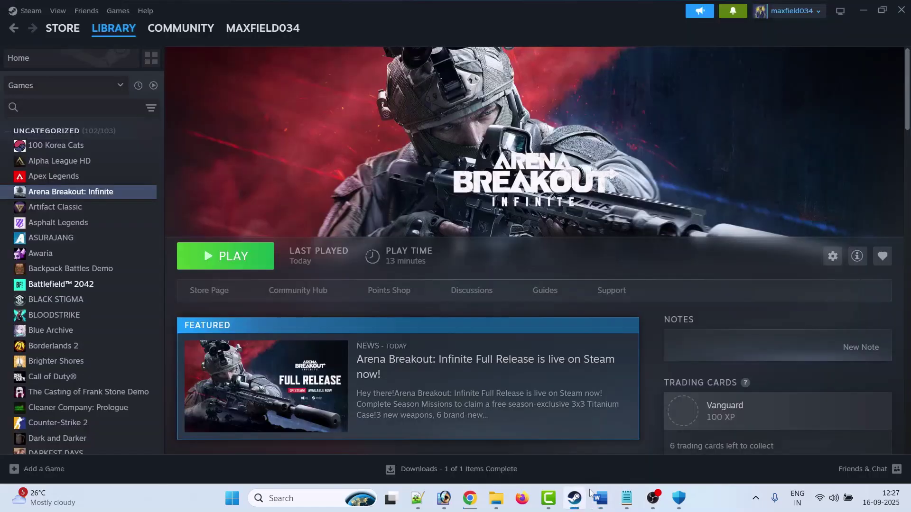
pyautogui.rightClick(120, 195)
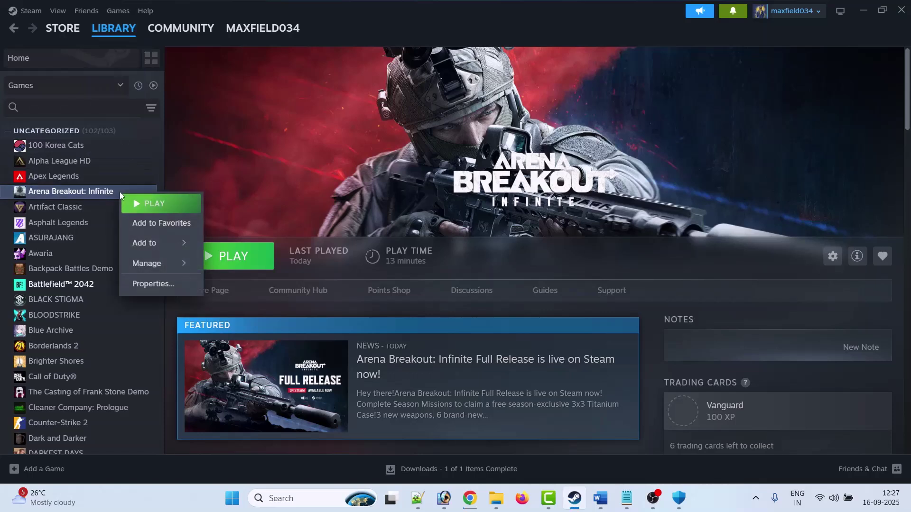
pyautogui.click(157, 283)
pyautogui.click(267, 194)
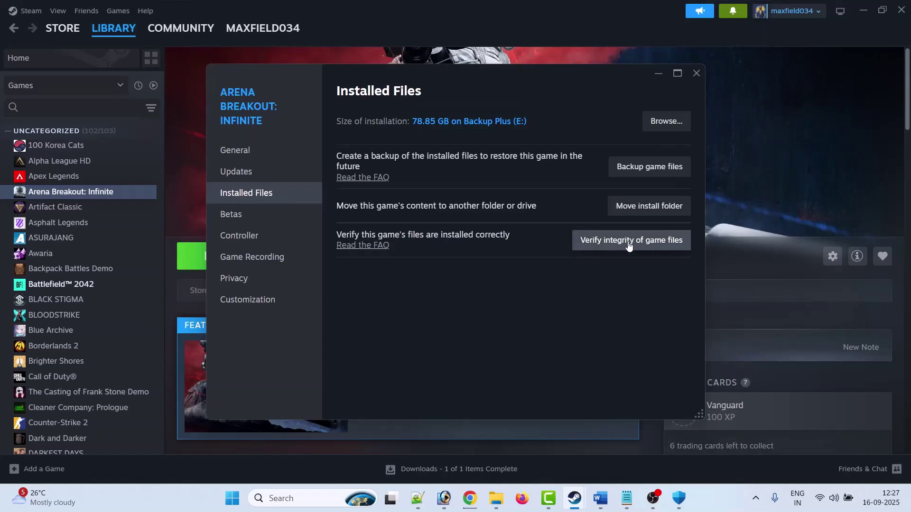
pyautogui.click(696, 73)
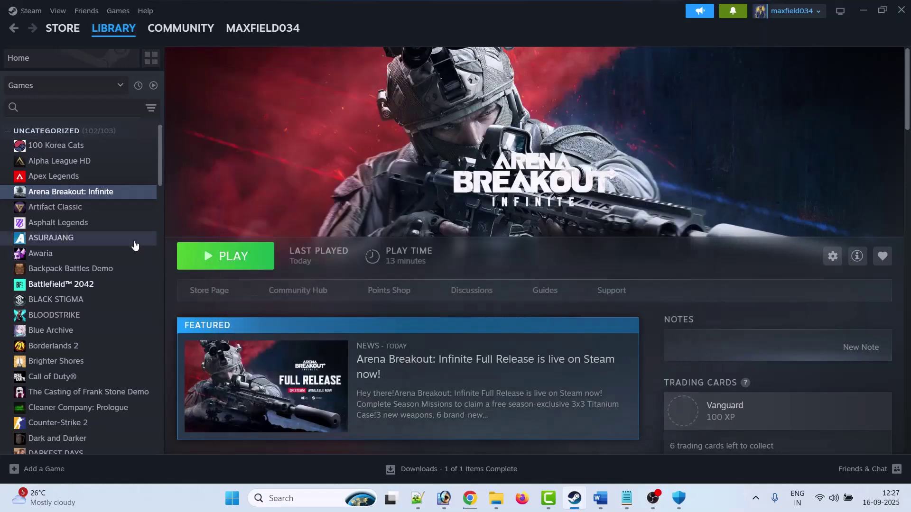
pyautogui.click(601, 498)
pyautogui.moveTo(420, 288); pyautogui.dragTo(720, 288)
# Copy the Visual C++ download link from the guide and load it in Chrome
pyautogui.click(433, 351)
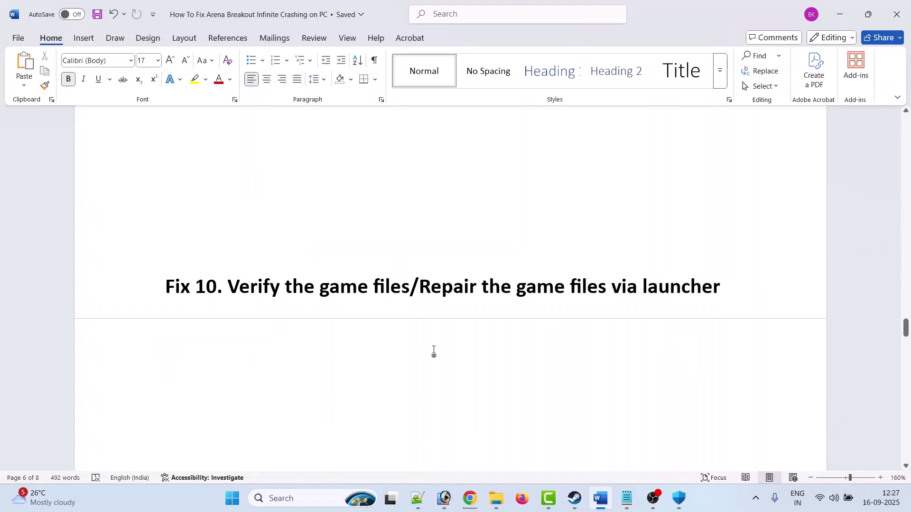
pyautogui.scroll(-6, 434, 351)
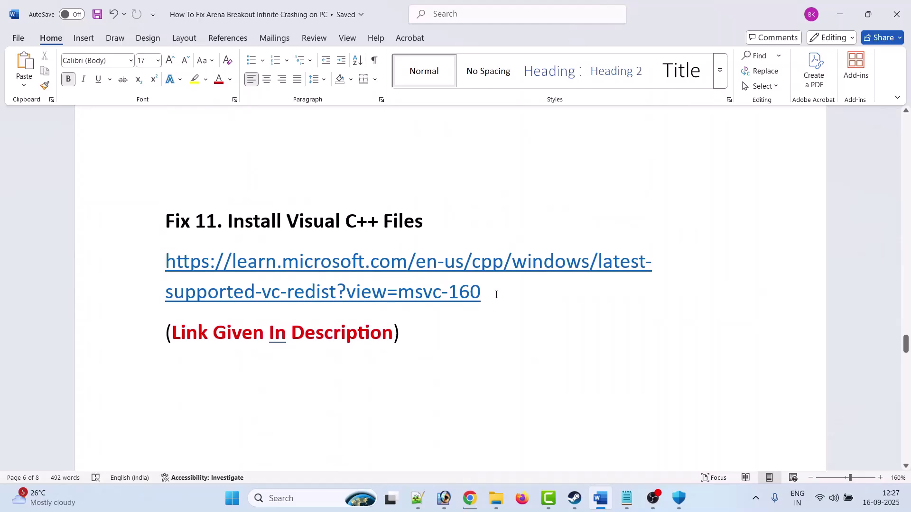
pyautogui.moveTo(496, 295); pyautogui.dragTo(156, 261)
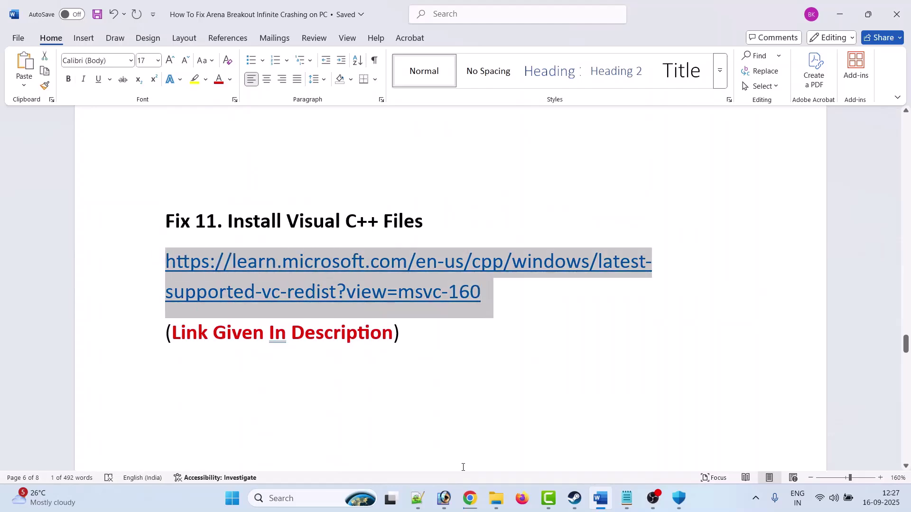
pyautogui.hotkey('ctrl', 'c')
pyautogui.click(469, 498)
pyautogui.click(638, 40)
pyautogui.hotkey('ctrl', 'v')
pyautogui.press('Return')
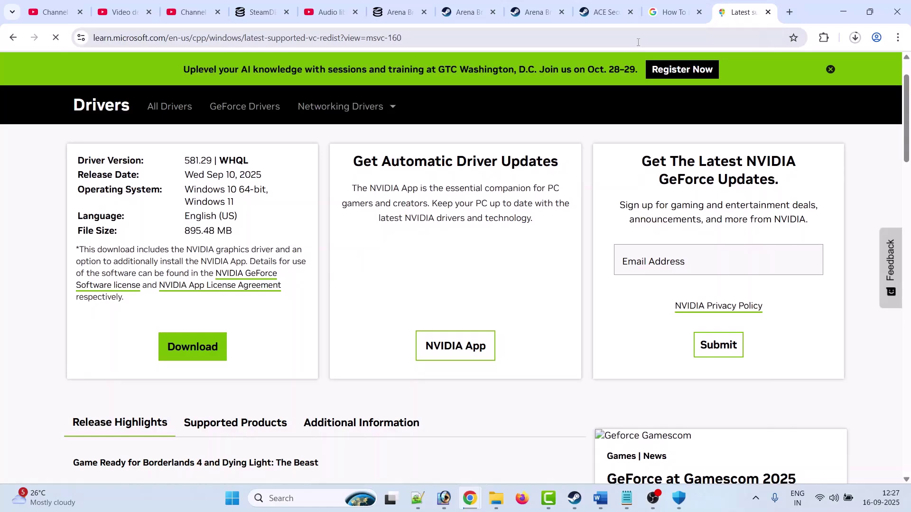
# Download the x86 and x64 Visual C++ redistributables
pyautogui.scroll(-10, 452, 318)
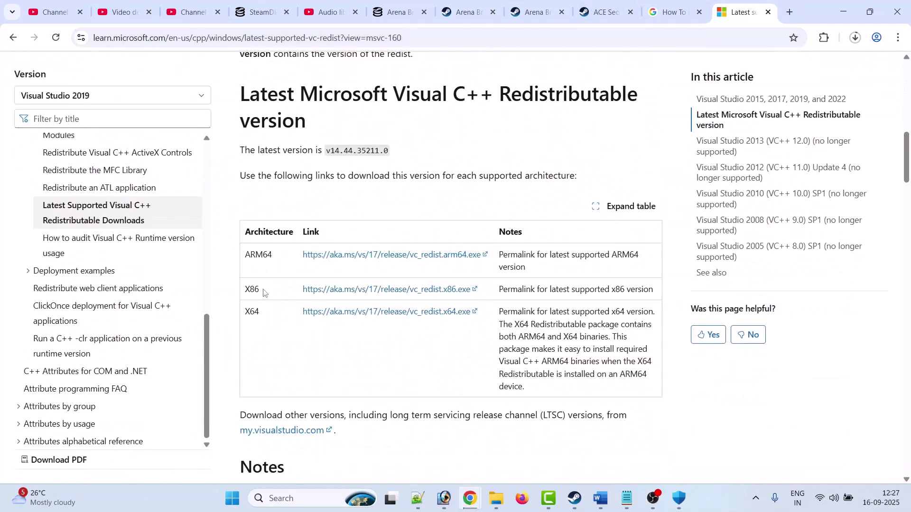
pyautogui.click(366, 293)
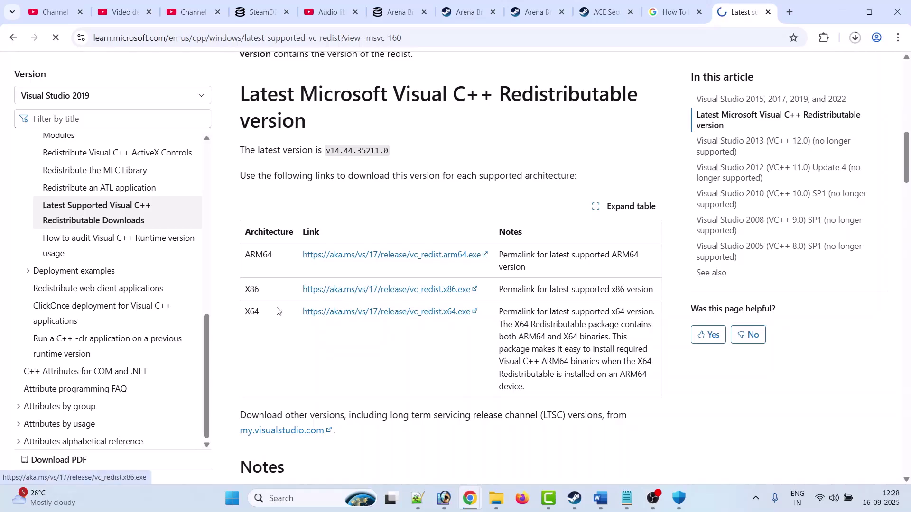
pyautogui.click(370, 312)
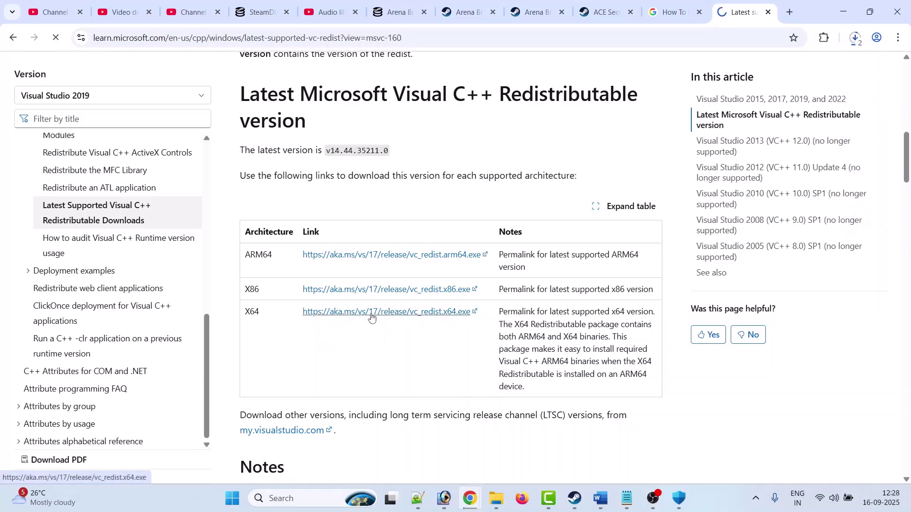
# Run the x64 and x86 VC_redist installers, then bring Steam's library forward
pyautogui.click(856, 40)
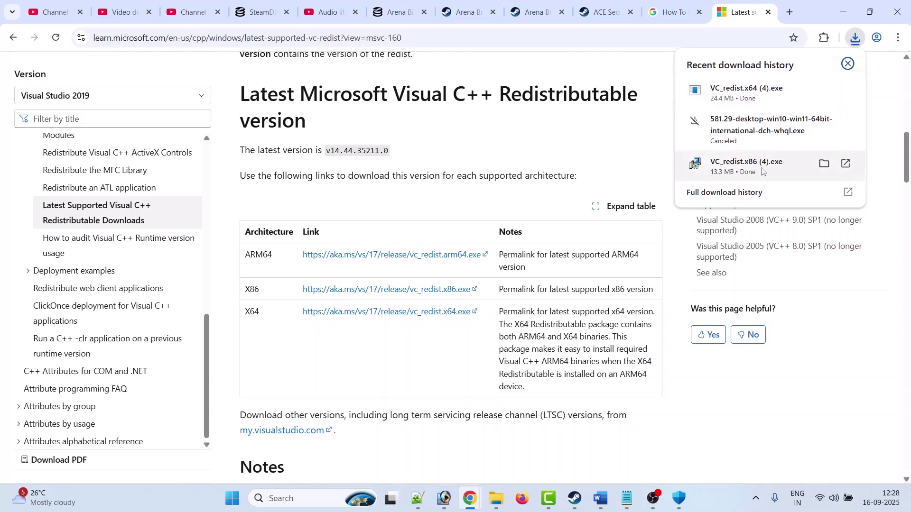
pyautogui.click(760, 97)
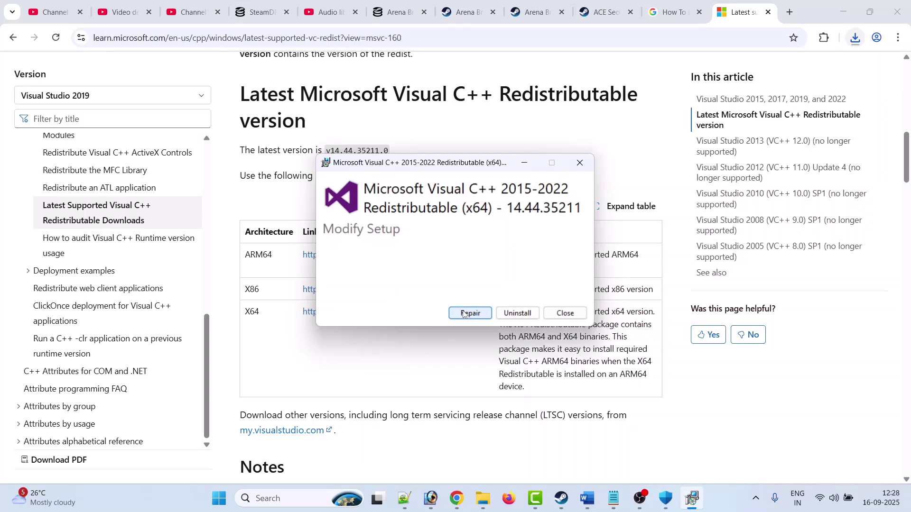
pyautogui.click(580, 162)
pyautogui.click(856, 37)
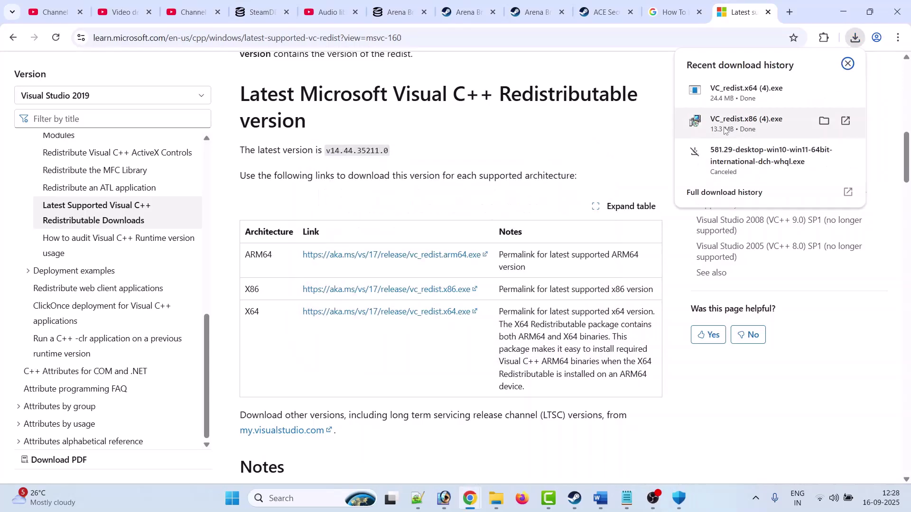
pyautogui.click(754, 125)
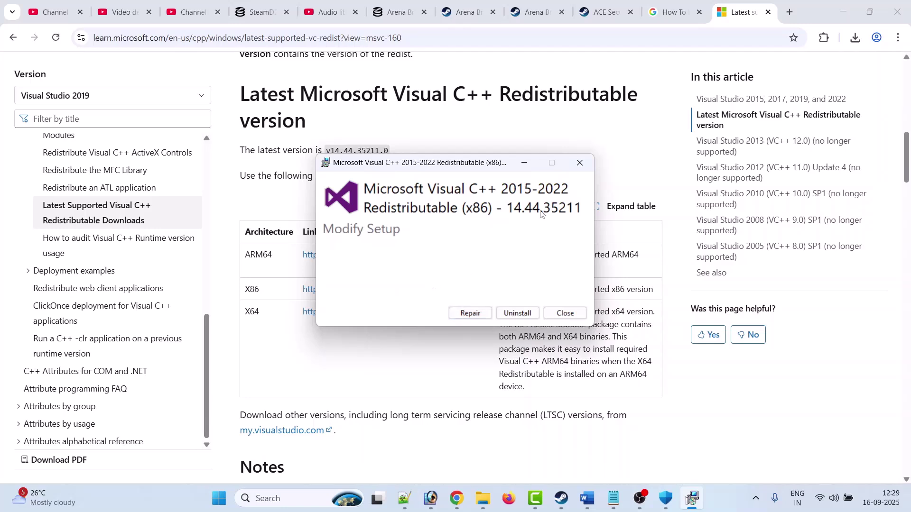
pyautogui.click(580, 163)
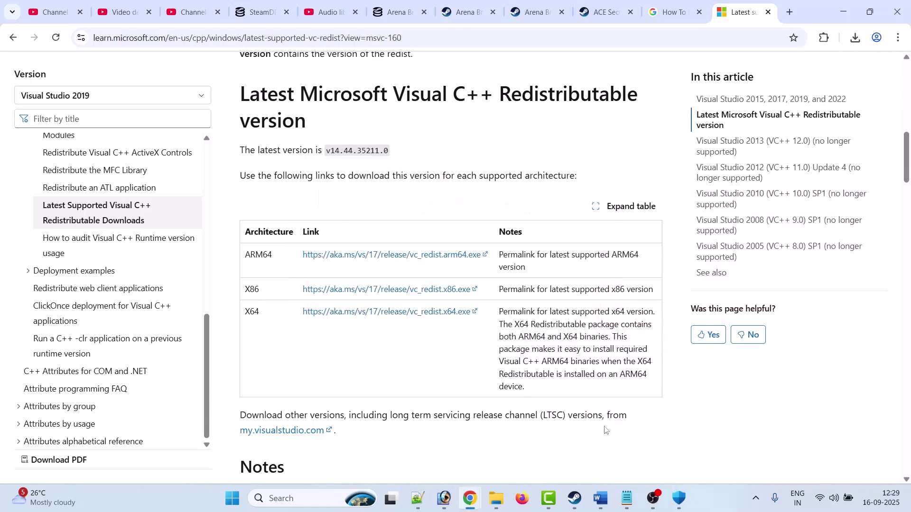
pyautogui.click(575, 498)
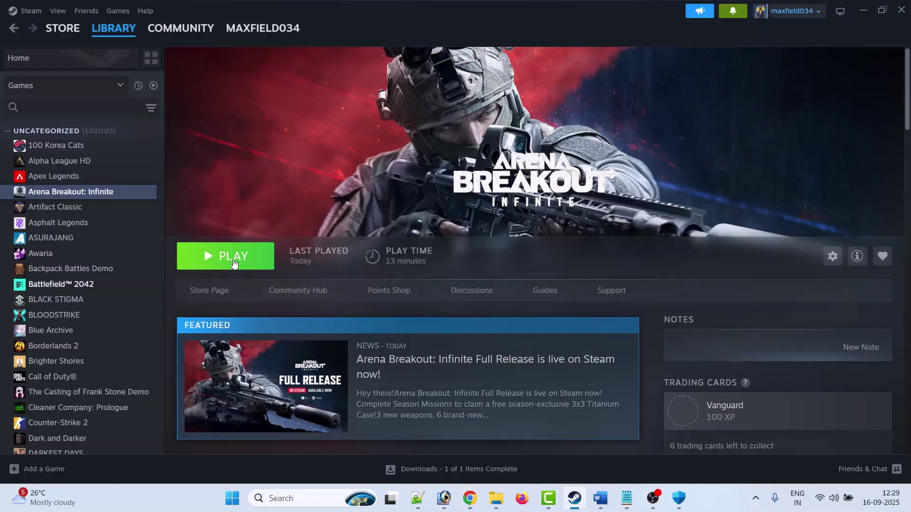
# Find and highlight the Disable Overlays heading in the Word guide
pyautogui.click(600, 498)
pyautogui.scroll(-5, 437, 321)
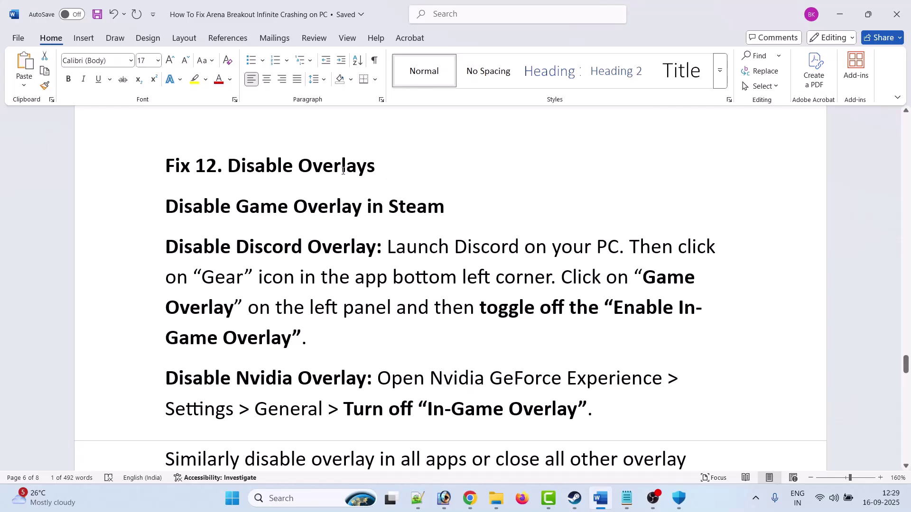
pyautogui.moveTo(343, 171); pyautogui.dragTo(229, 167)
pyautogui.click(214, 207)
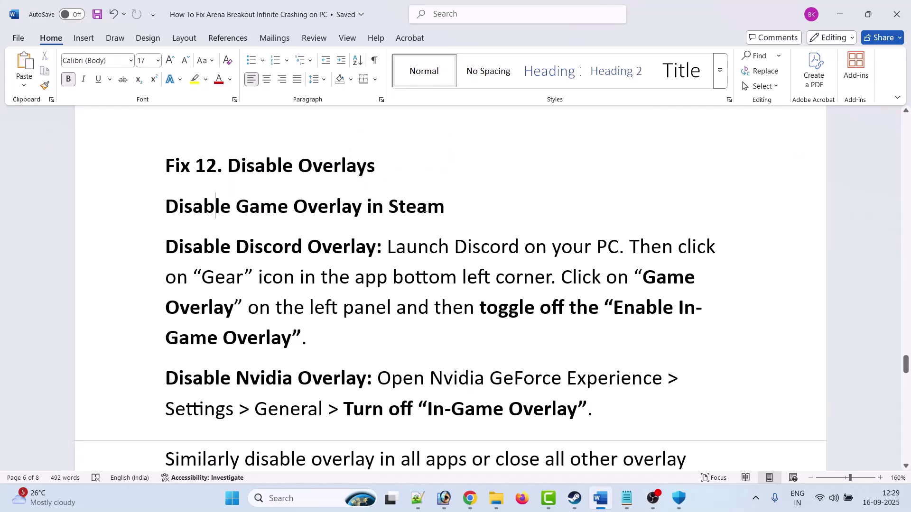
# Turn off 'Enable the Steam Overlay while in-game' in Arena Breakout: Infinite's properties, then return to Word
pyautogui.click(575, 498)
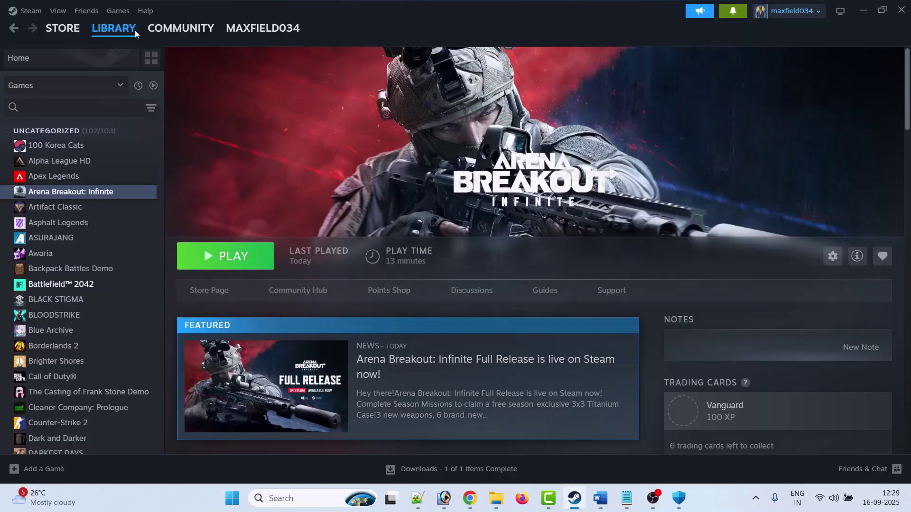
pyautogui.rightClick(114, 194)
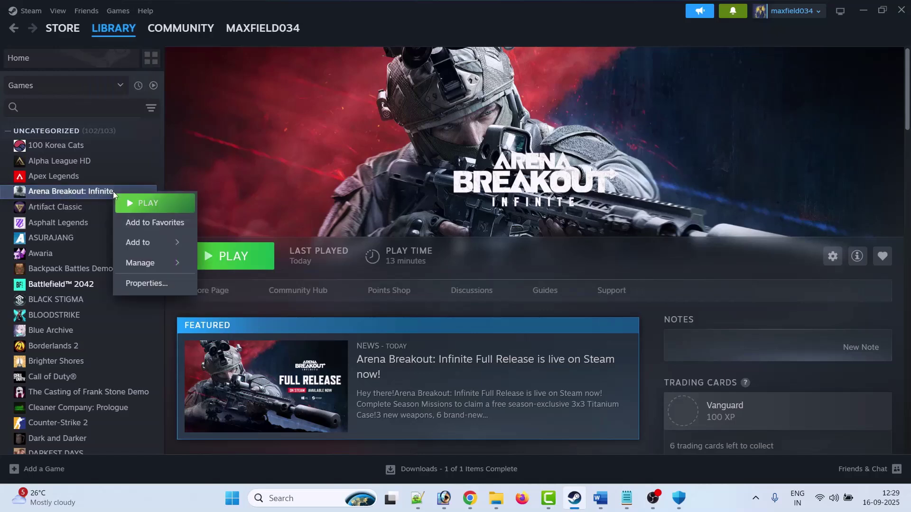
pyautogui.click(157, 282)
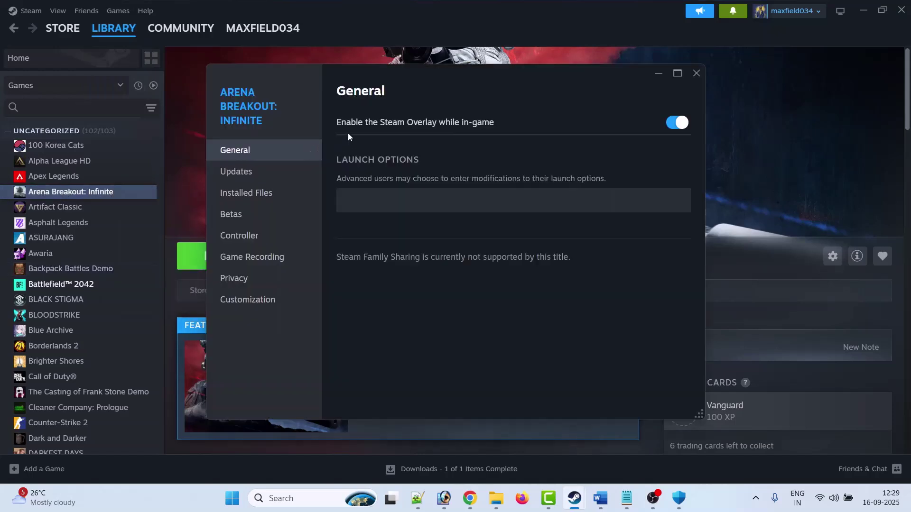
pyautogui.click(677, 123)
pyautogui.hotkey('alt', 'Tab')
pyautogui.scroll(-1, 280, 230)
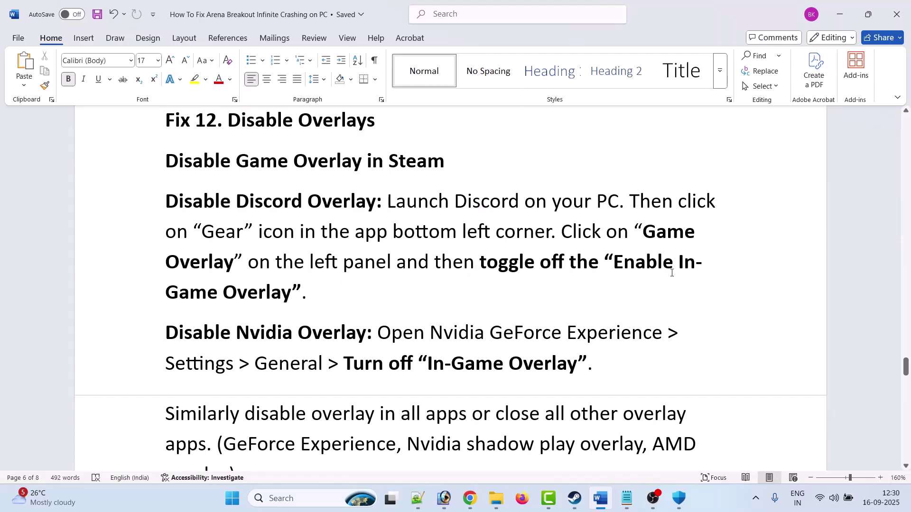
# Scroll the guide past Fix 13's conflicting-programs list to the 'Fix 14. Update Windows' heading
pyautogui.scroll(-2, 317, 294)
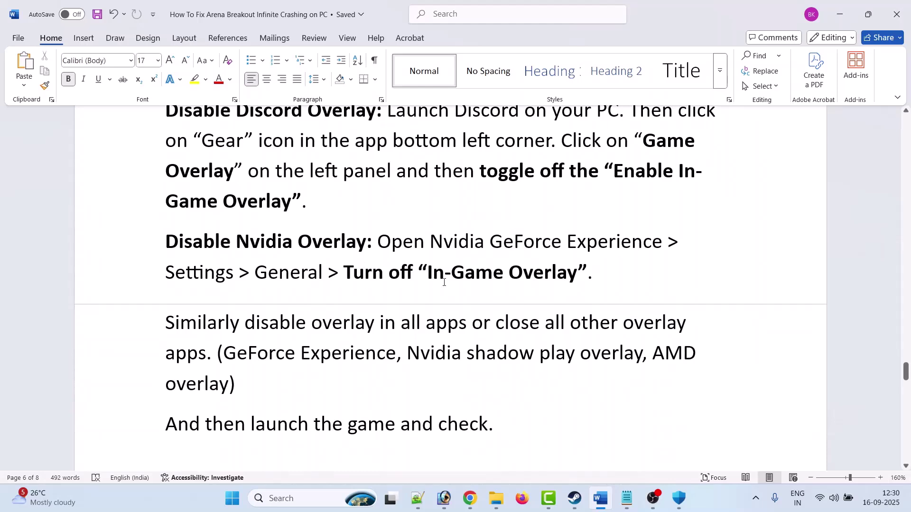
pyautogui.scroll(-1, 532, 276)
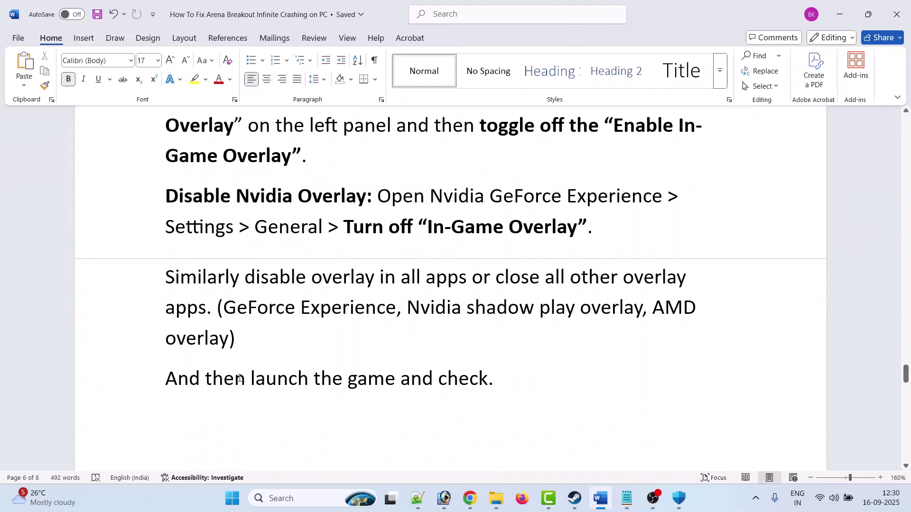
pyautogui.scroll(-8, 445, 360)
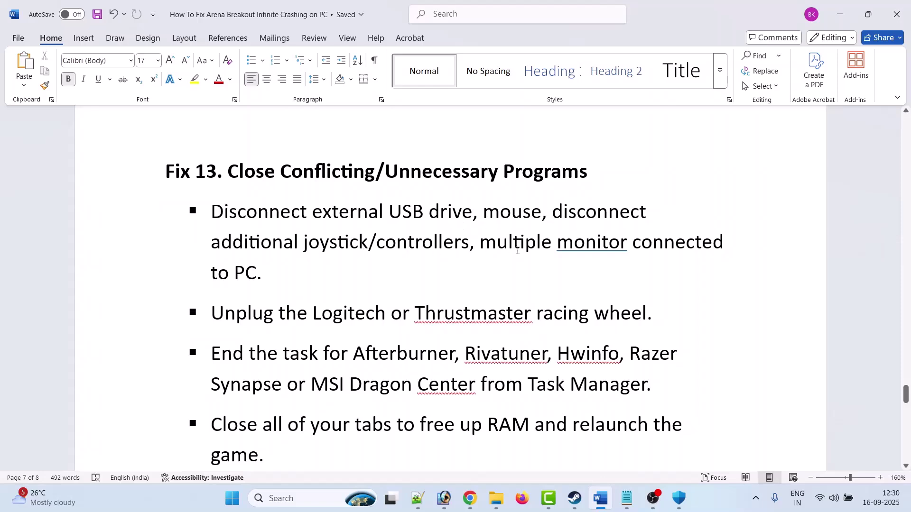
pyautogui.scroll(-1, 361, 266)
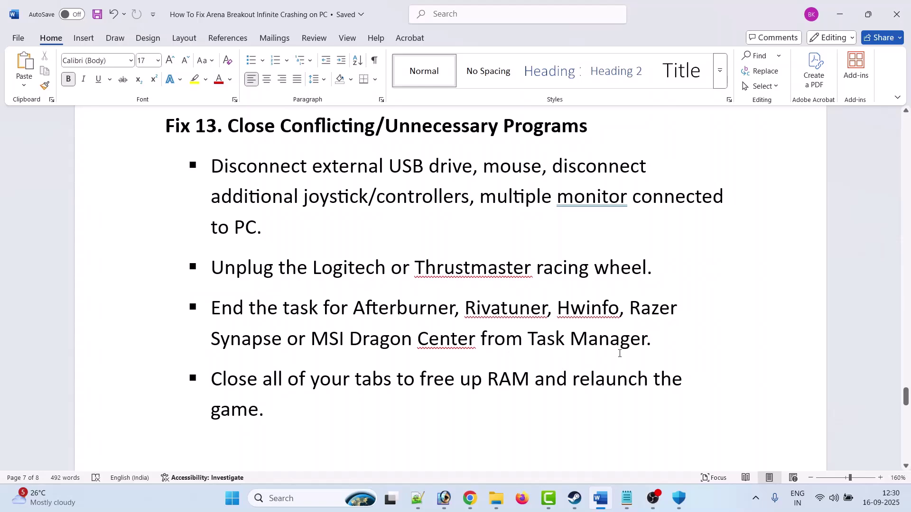
pyautogui.scroll(-1, 553, 353)
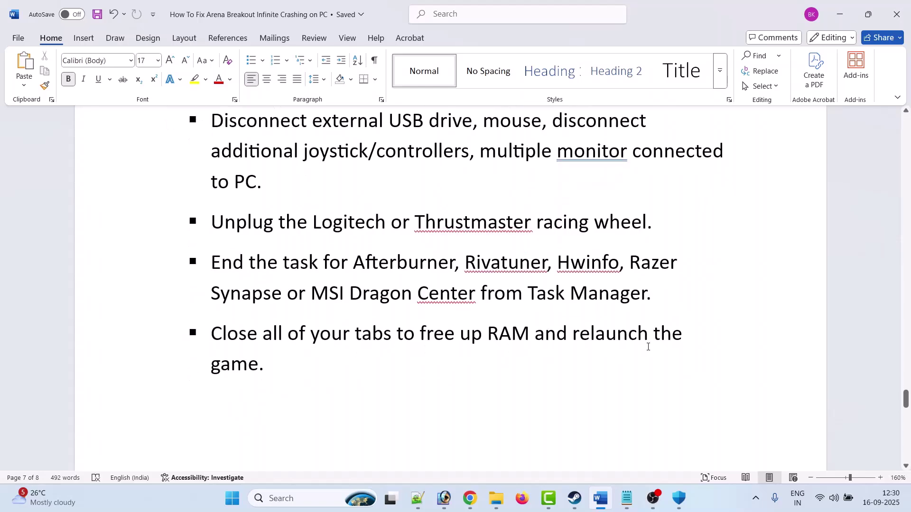
pyautogui.scroll(-6, 648, 346)
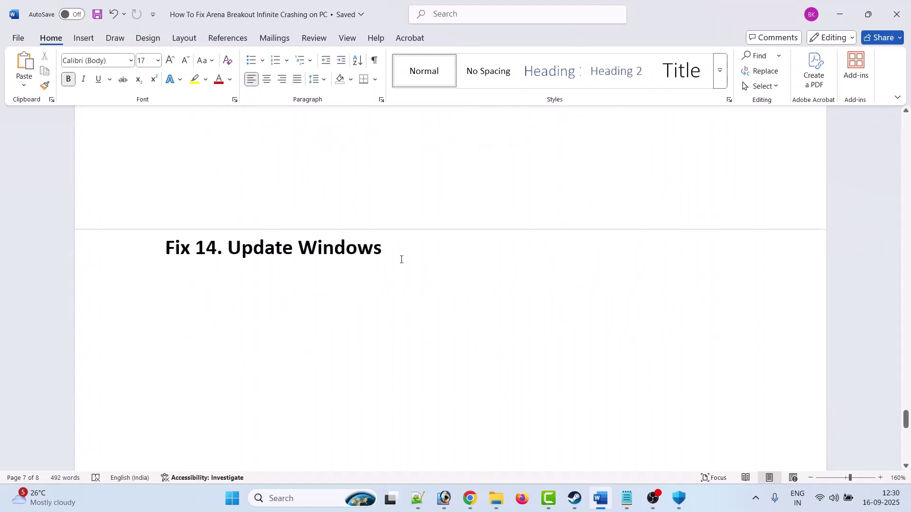
# Run a Windows Update check from Settings, then minimize Settings back to the Word guide
pyautogui.click(232, 499)
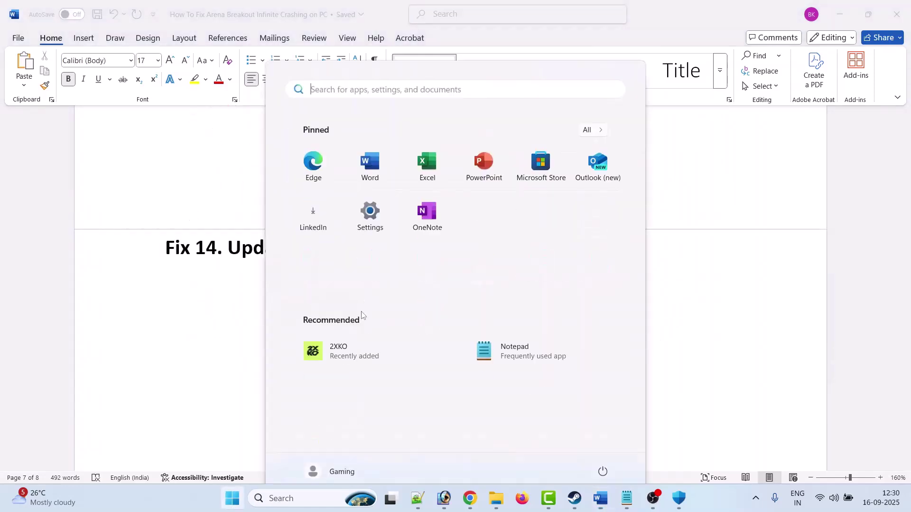
pyautogui.click(380, 215)
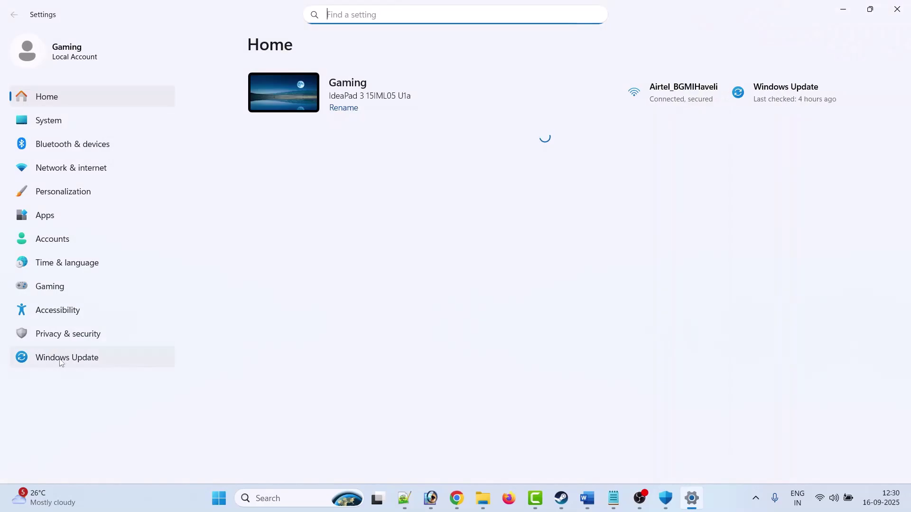
pyautogui.click(65, 359)
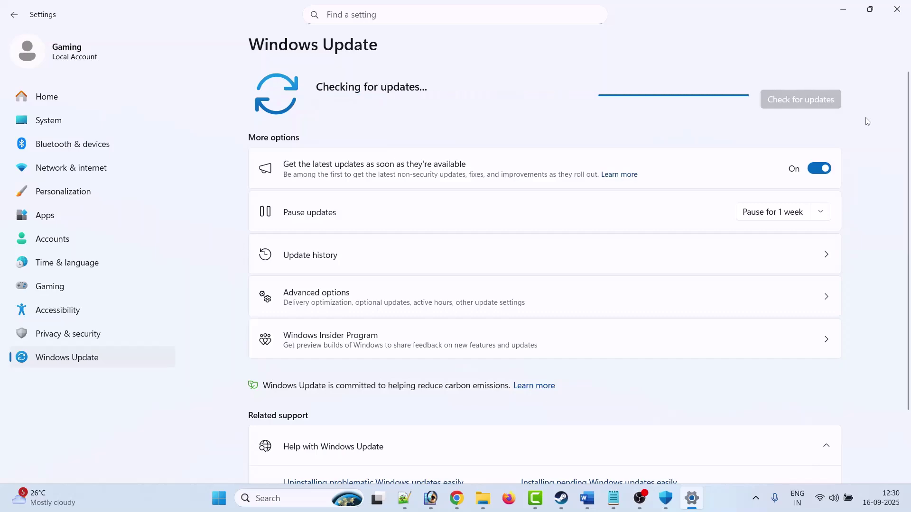
pyautogui.click(844, 15)
pyautogui.scroll(-5, 378, 356)
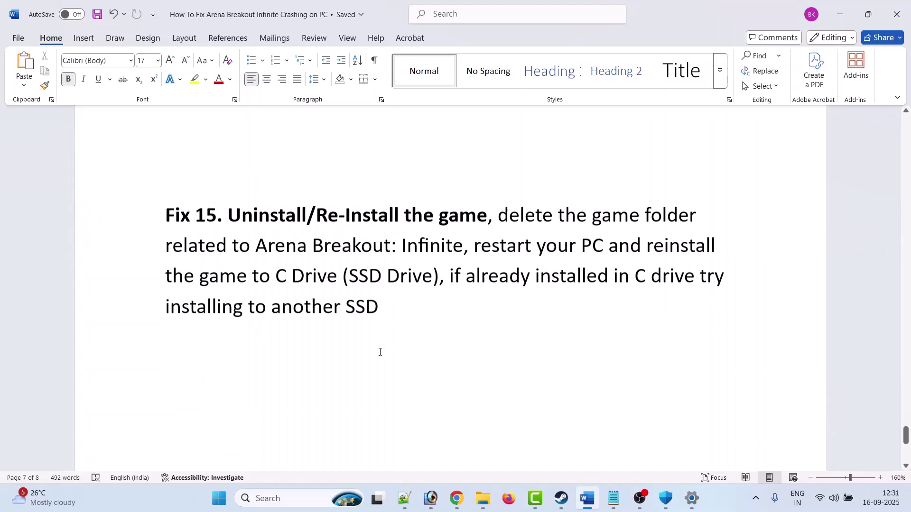